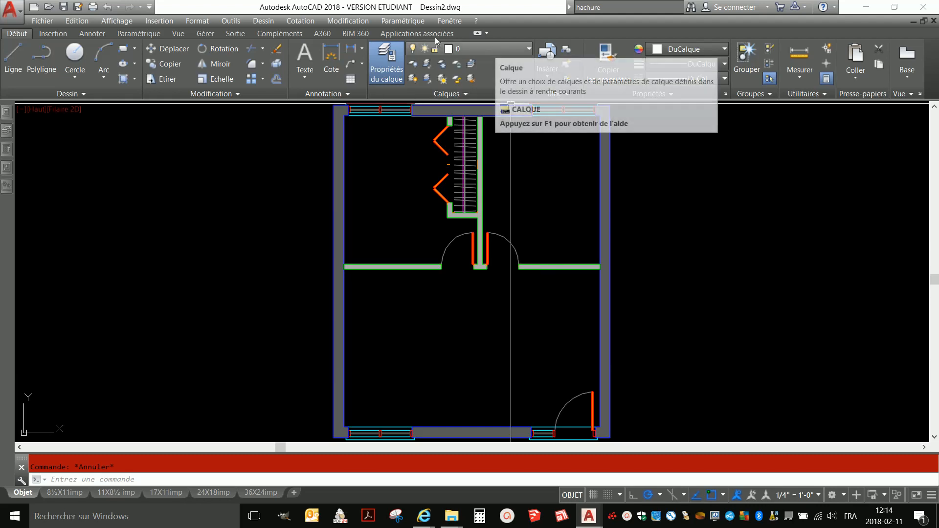
Step: Load the extra layers by inserting "Beaucoup de calques" from the UTILE tool palette beside the plan, and erase the inserted block
left_click(514, 50)
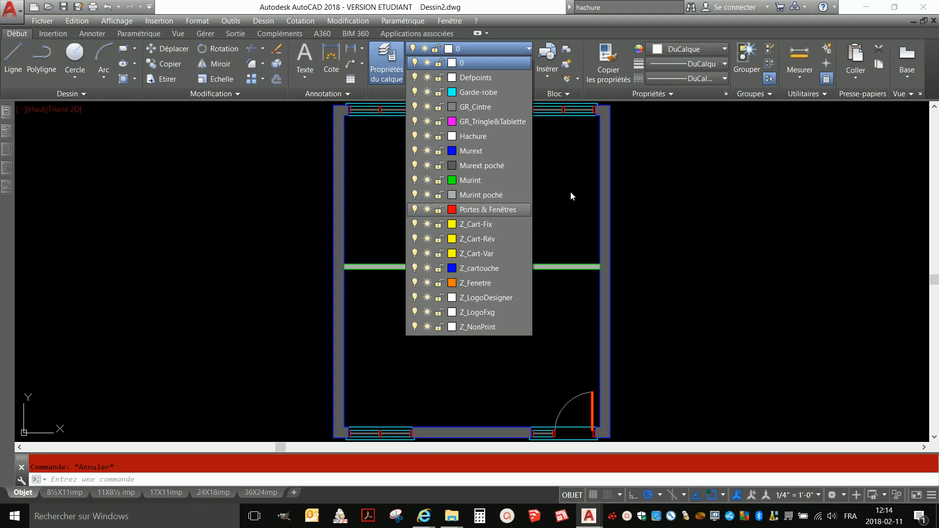
left_click(528, 48)
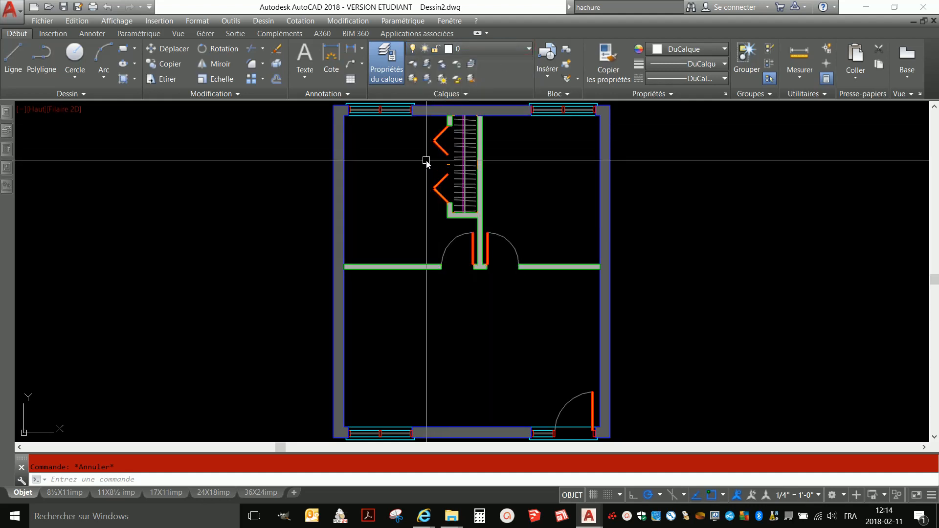
left_click(8, 152)
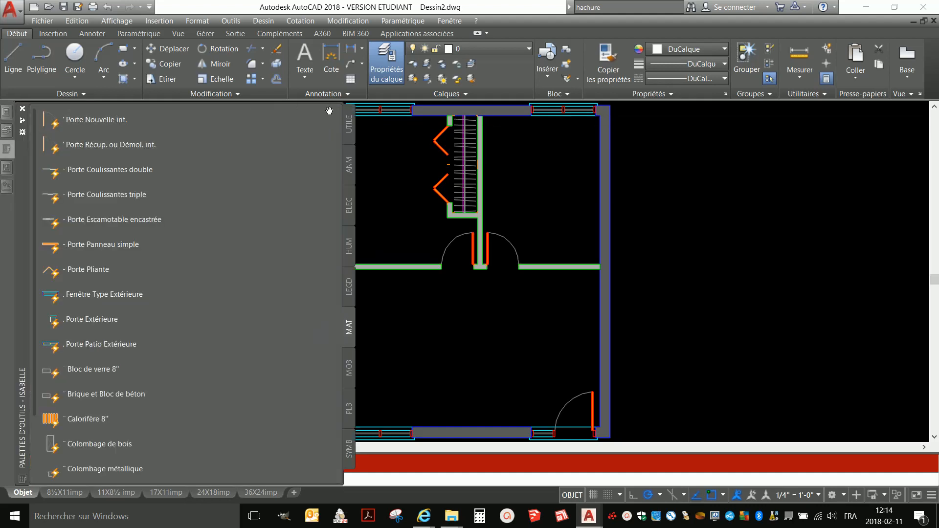
left_click(350, 125)
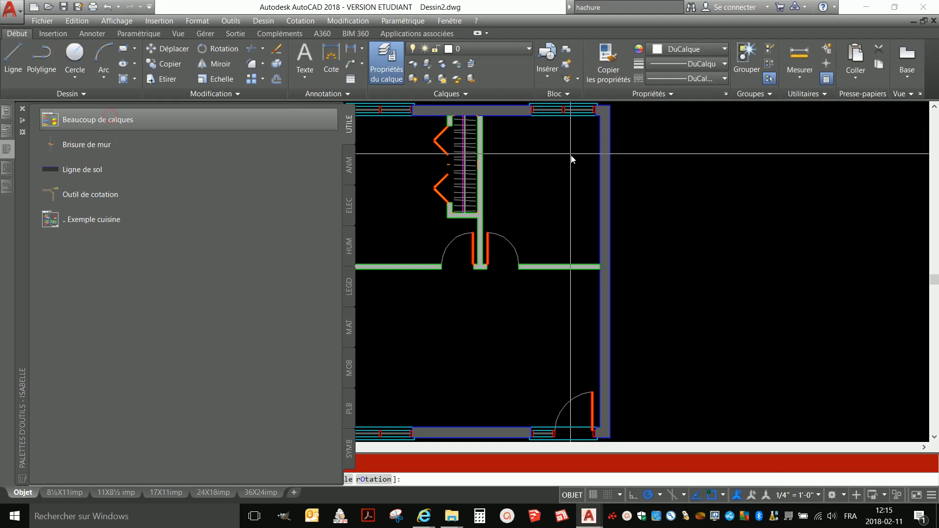
left_click(646, 186)
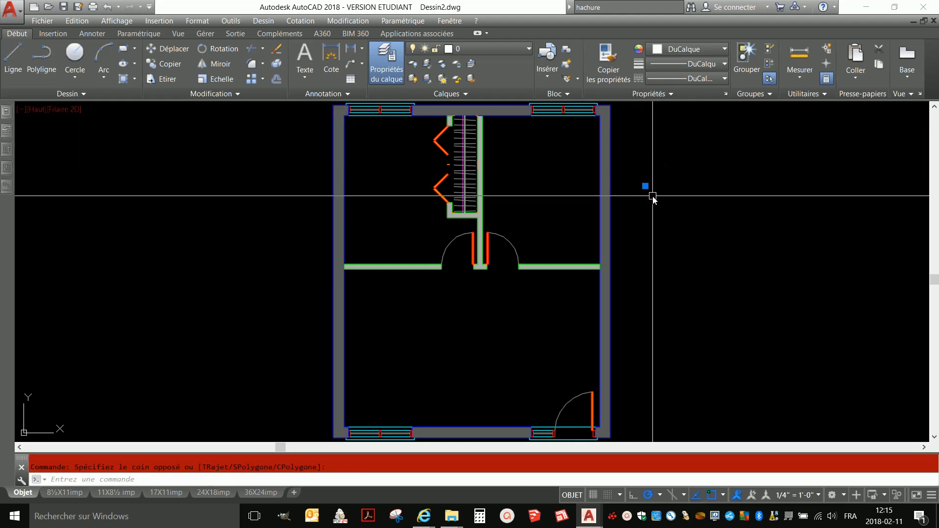
left_click(653, 196)
type("E")
key("Return")
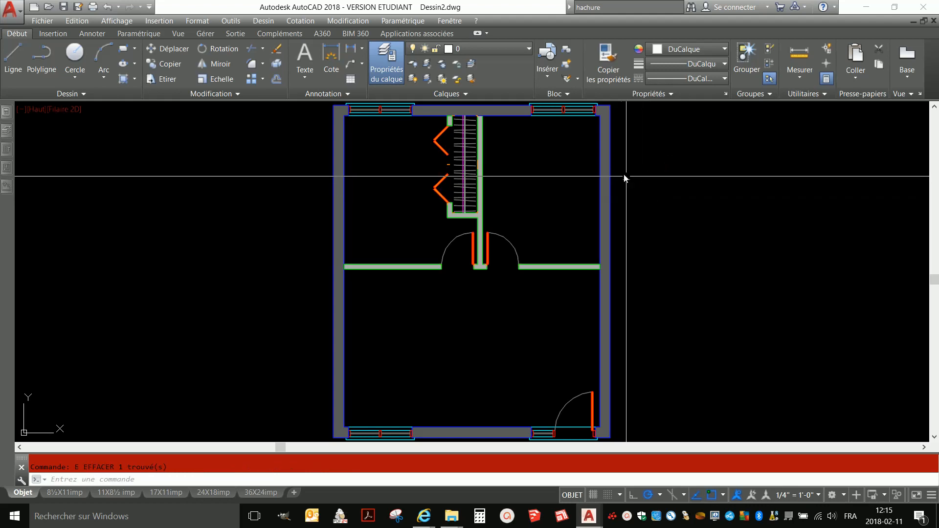
Step: Make "Plancher motif 2" the current layer
left_click(497, 51)
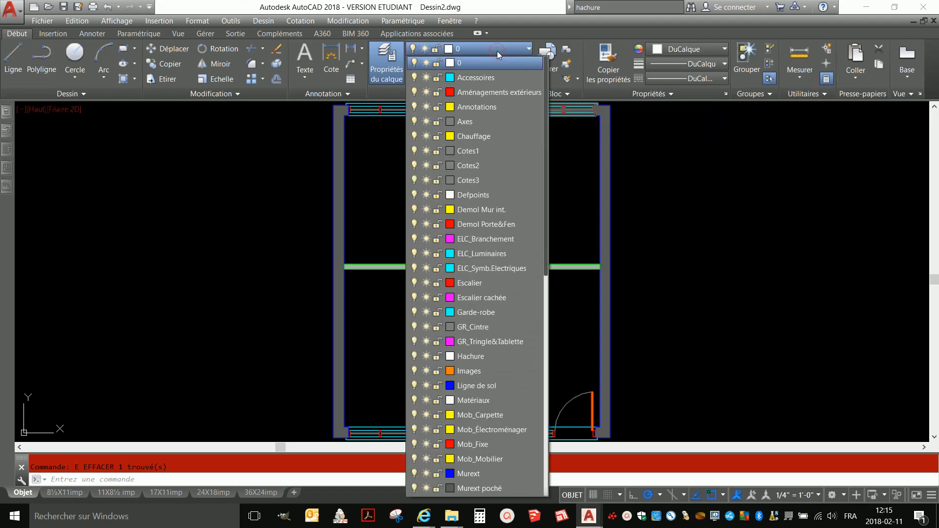
scroll(497, 205, "down", 5)
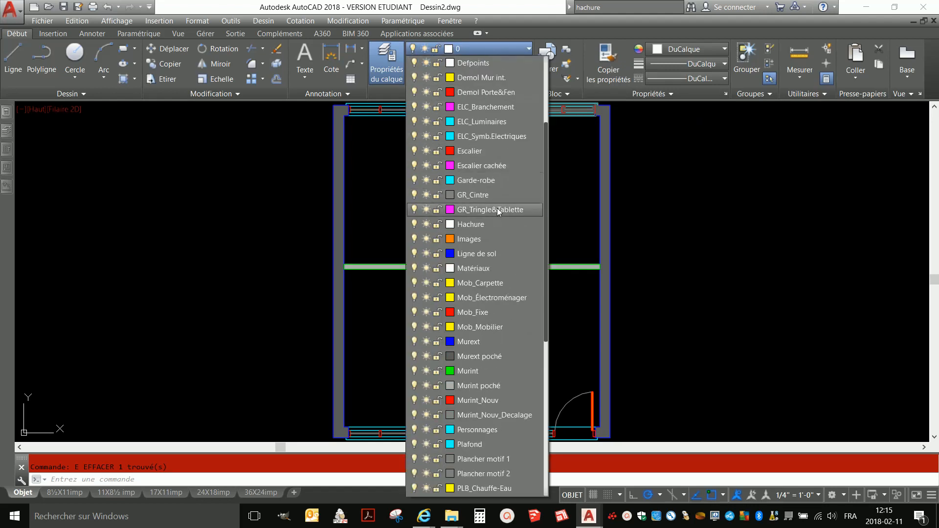
scroll(497, 207, "down", 1)
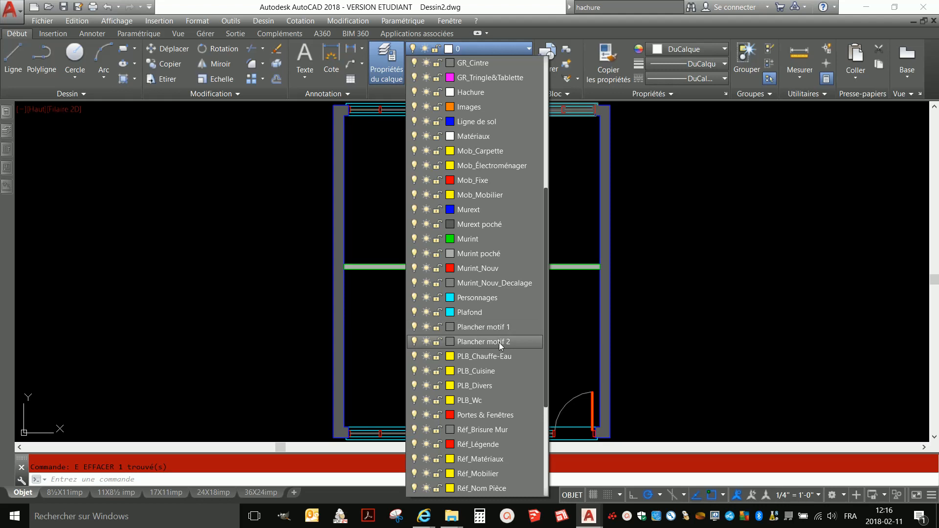
left_click(499, 342)
left_click(497, 343)
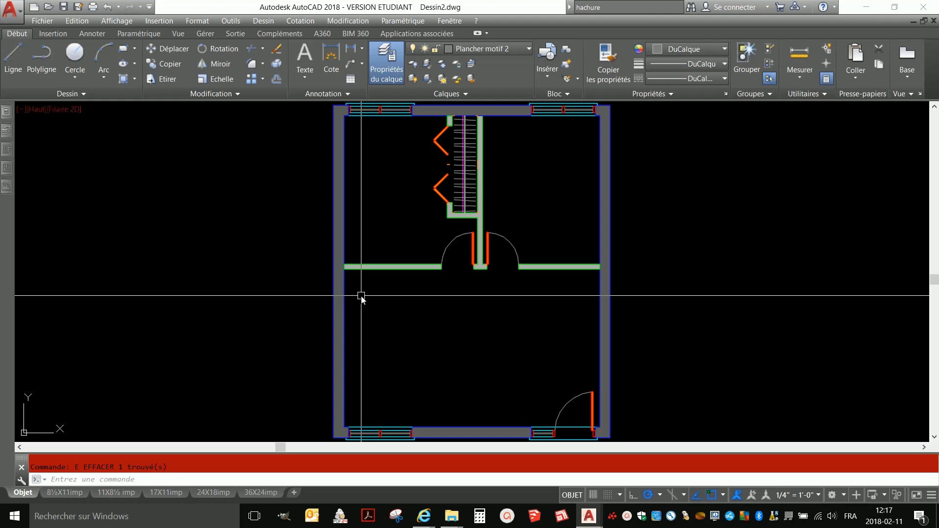
Step: Start a polyline at the lower room's bottom-left inside corner, up to the partition and along its lower face to the first door opening
type("l")
key("Return")
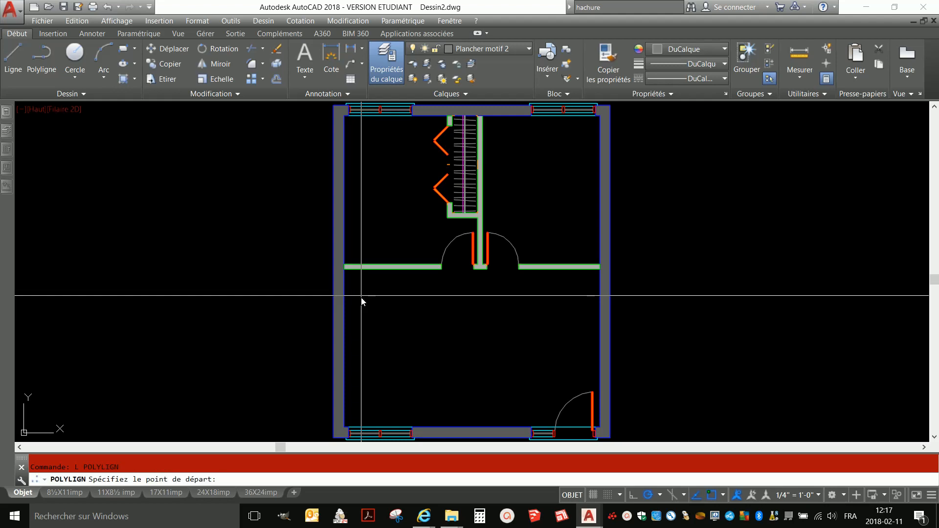
left_click(344, 429)
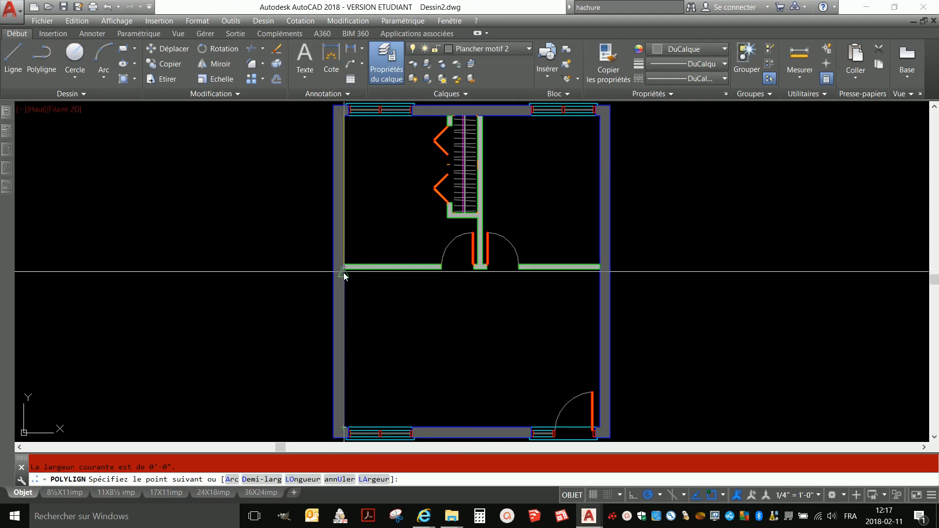
scroll(343, 272, "up", 5)
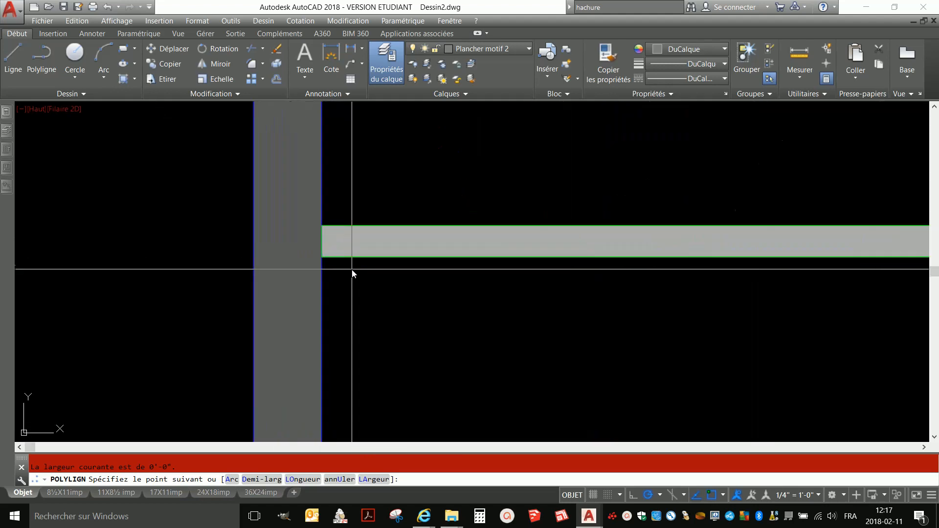
left_click(310, 260)
scroll(310, 259, "down", 5)
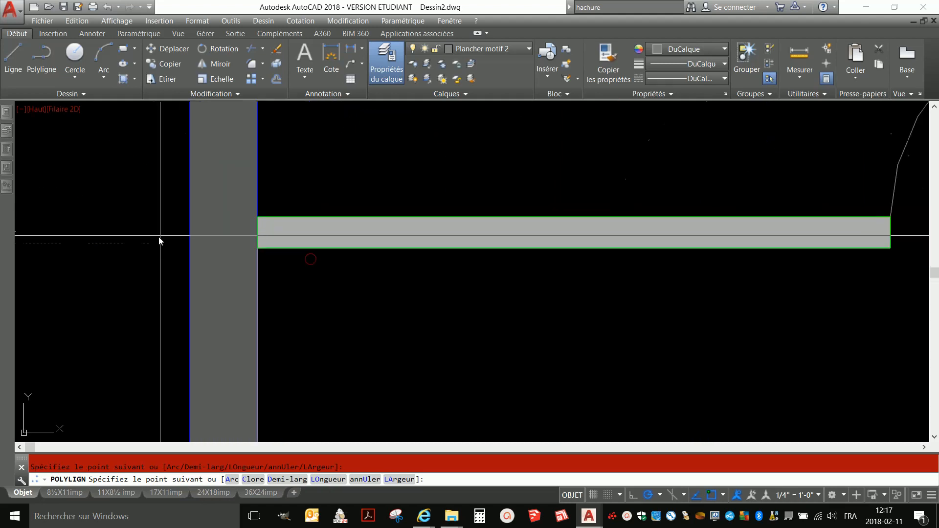
scroll(464, 246, "up", 4)
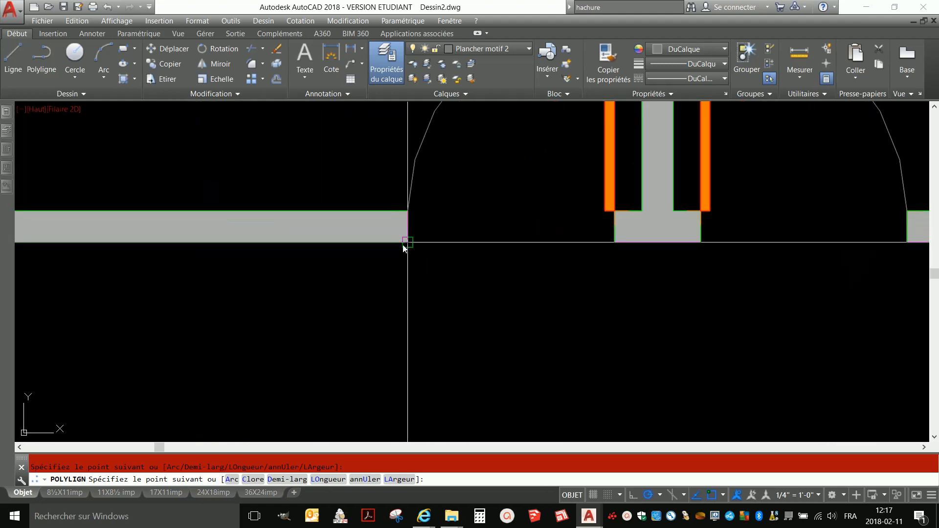
left_click(407, 242)
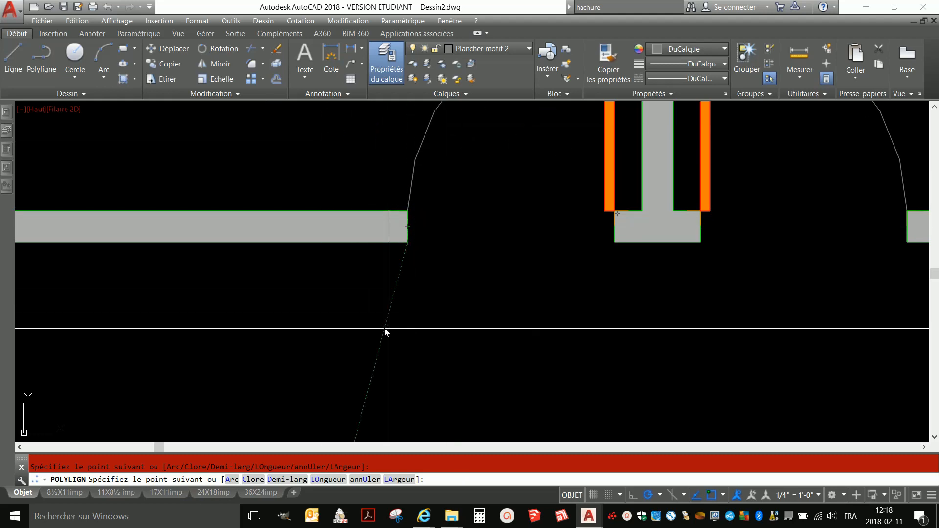
Step: Continue the polyline across both interior door openings at mid-wall thickness, following the lower face of the central wall end between them
scroll(404, 225, "up", 5)
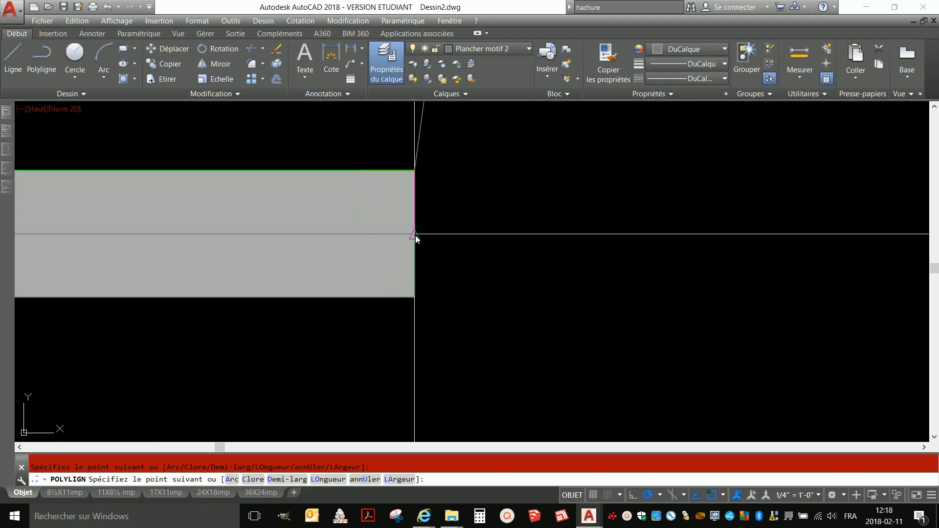
left_click(415, 236)
scroll(220, 195, "down", 5)
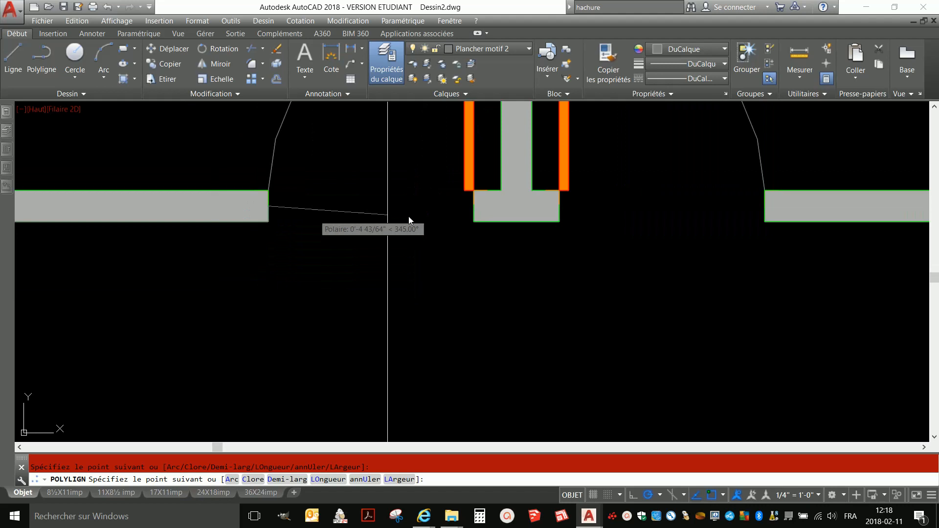
left_click(473, 206)
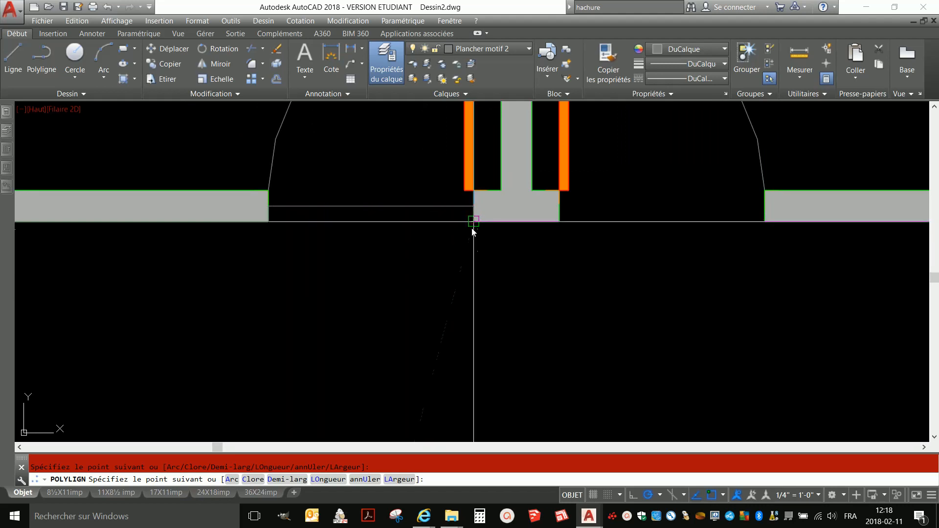
left_click(561, 212)
scroll(561, 213, "up", 4)
scroll(383, 262, "down", 4)
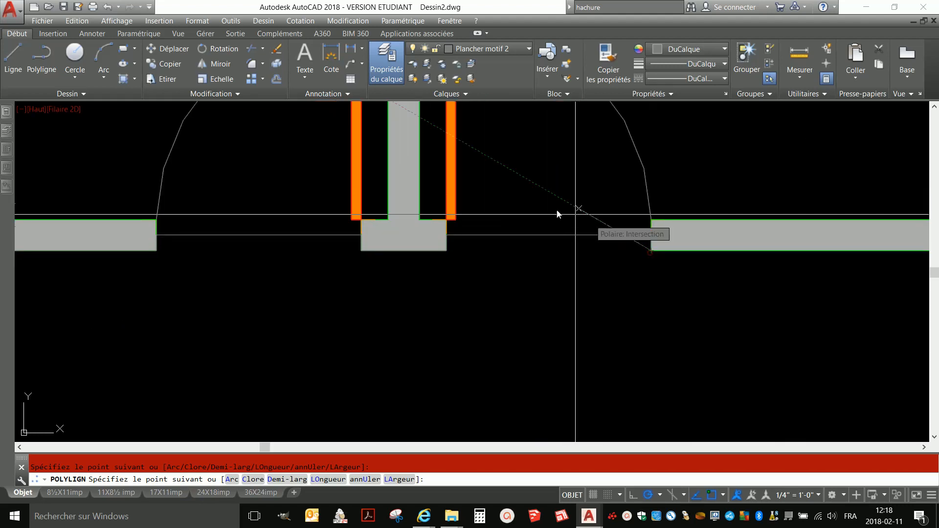
Step: Extend the polyline along the right partition and exterior wall to the bottom-right inside corner, close it, and check the closed outline
scroll(557, 215, "down", 7)
scroll(557, 216, "up", 4)
scroll(558, 215, "down", 3)
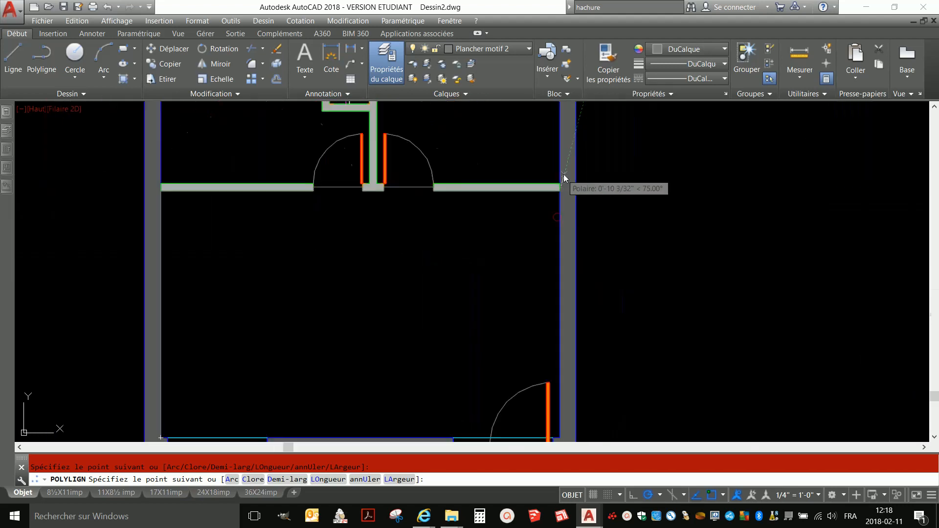
scroll(563, 177, "down", 3)
scroll(562, 262, "up", 6)
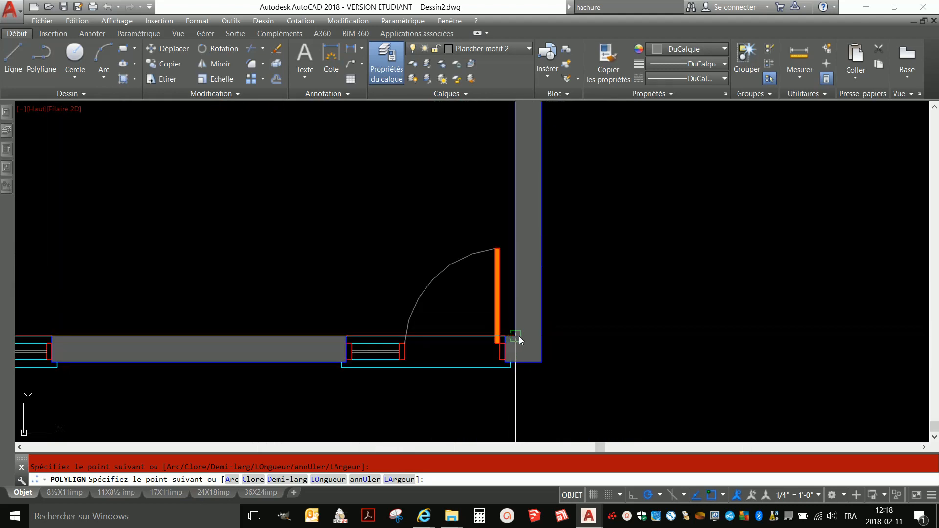
left_click(519, 337)
scroll(594, 304, "down", 3)
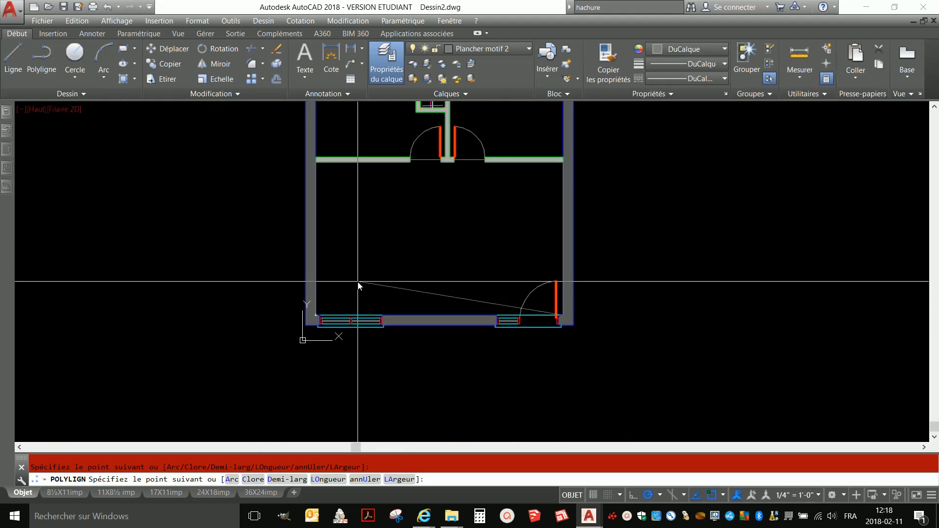
type("C")
key("Return")
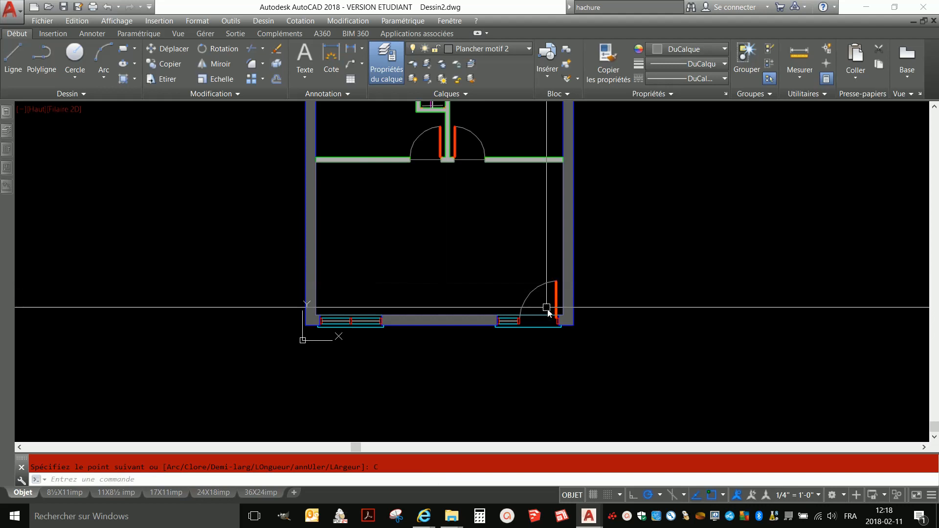
left_click(549, 317)
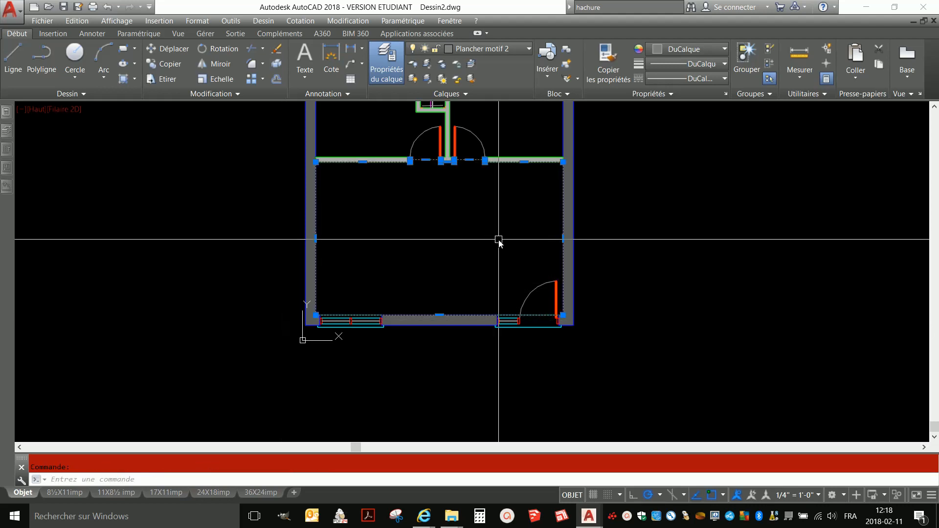
key("Escape")
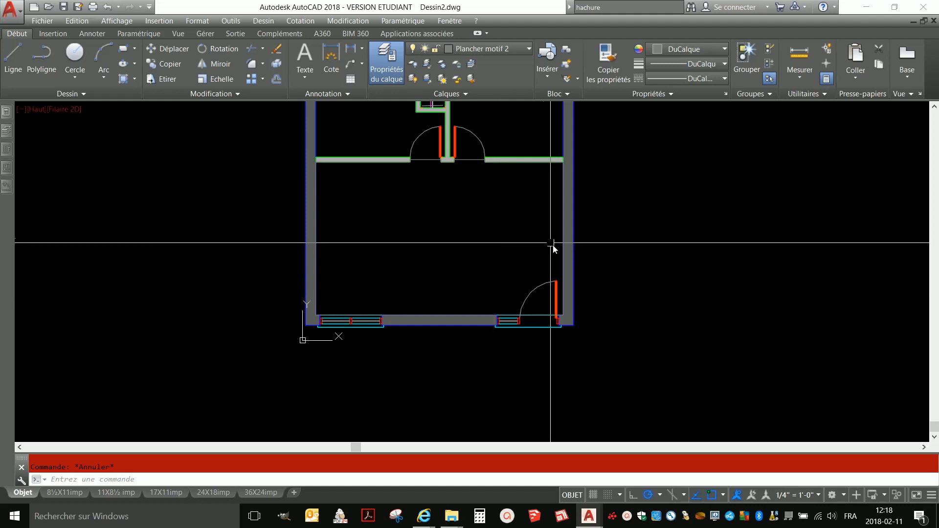
type("h")
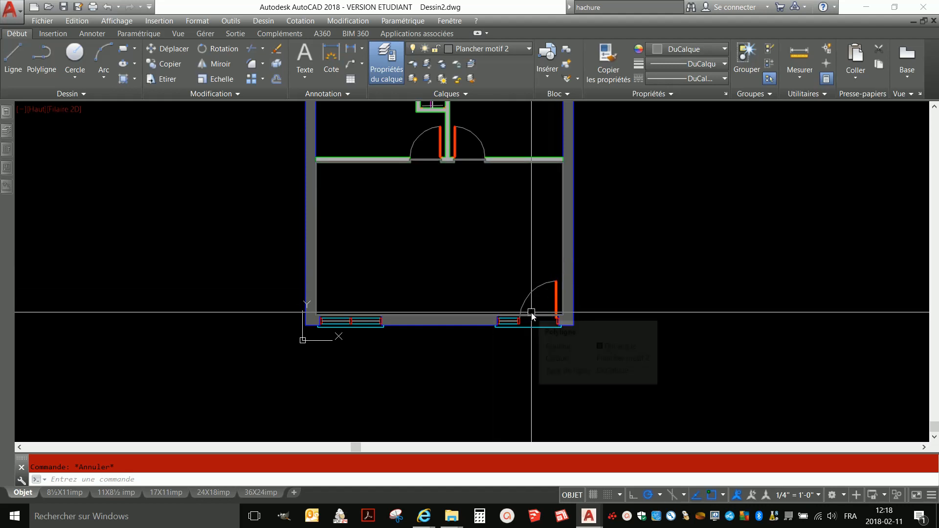
key("Return")
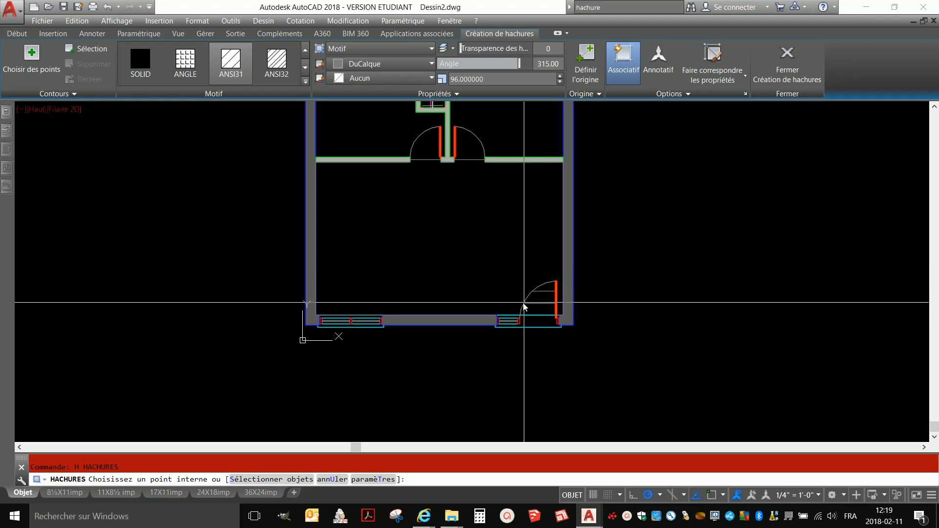
key("Escape")
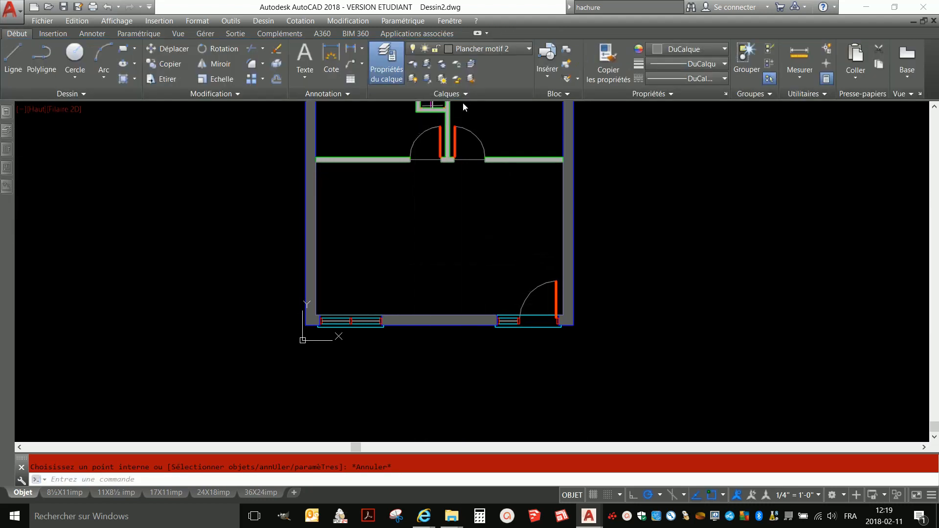
Step: Freeze the "Portes & Fenêtres" layer by picking the exterior door
left_click(438, 64)
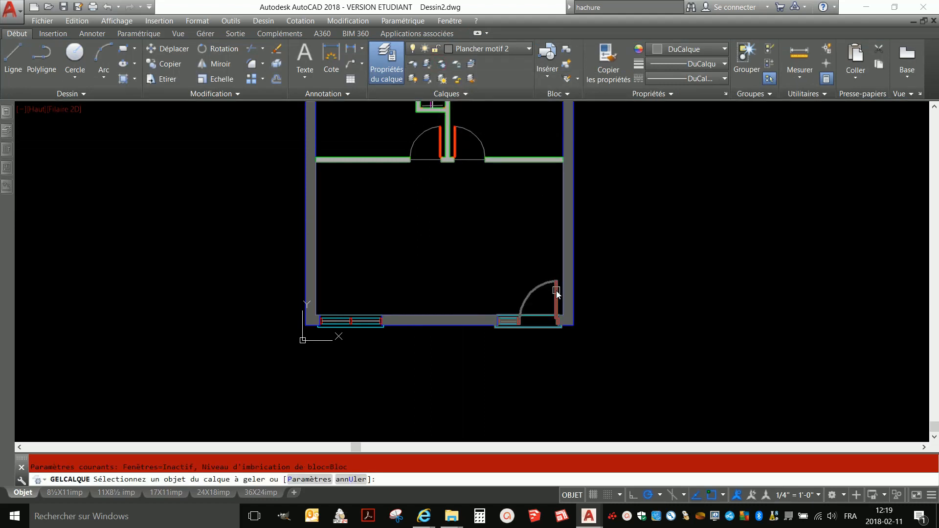
left_click(556, 290)
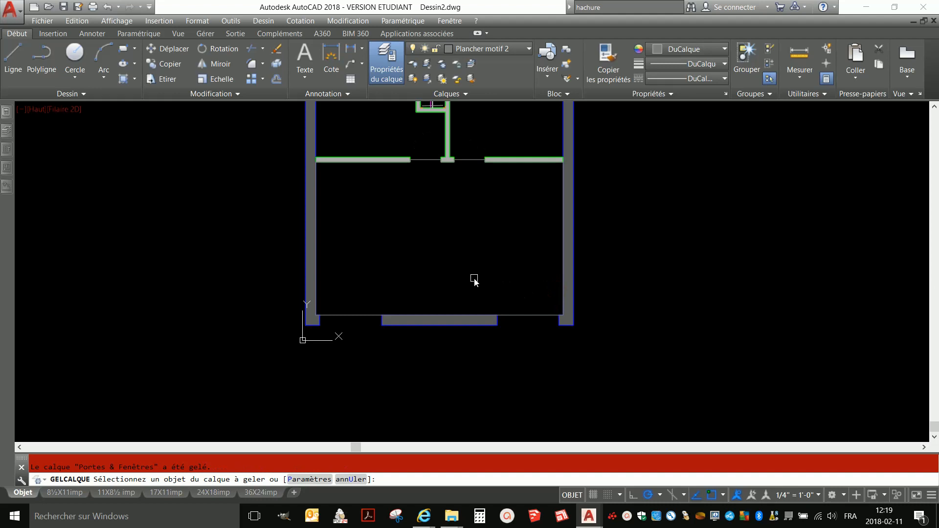
key("Escape")
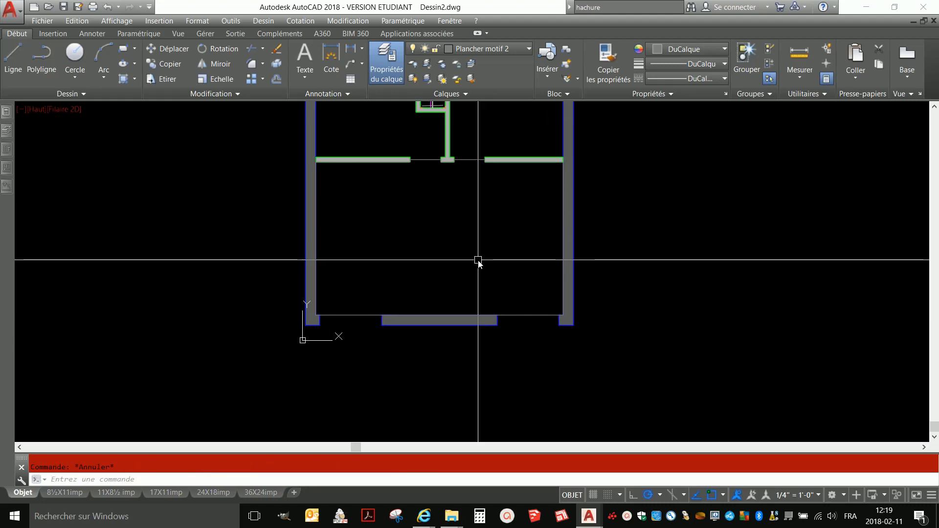
Step: Start a hatch using the ANSI31 pattern
type("h")
key("Return")
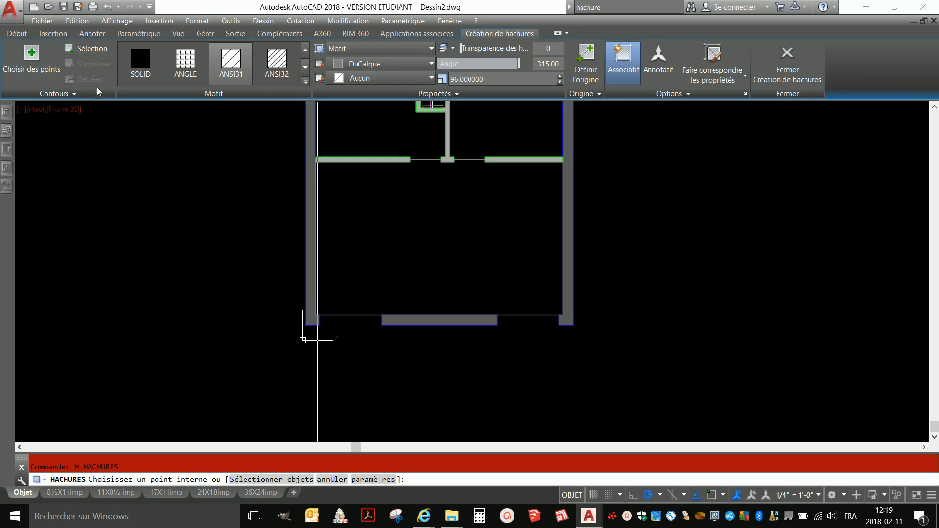
left_click(233, 60)
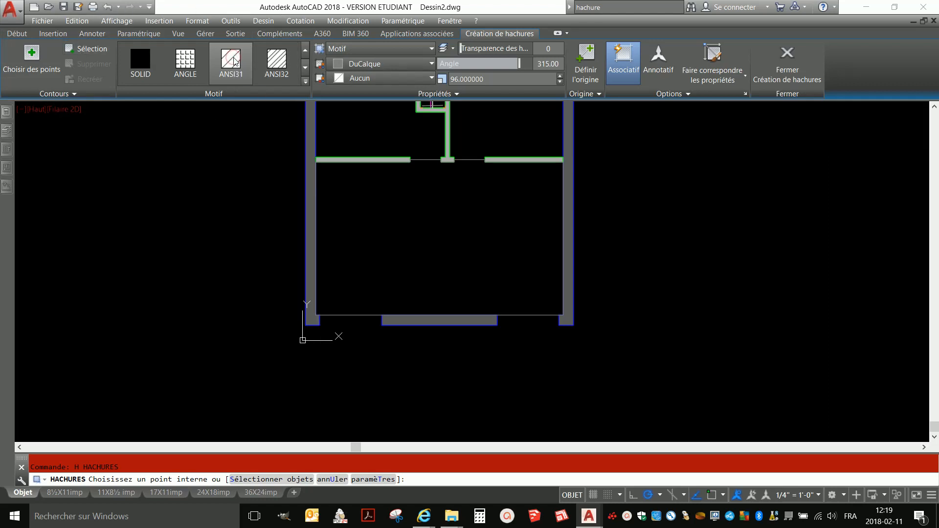
Step: Try a hatch angle of 0 and preview the pattern in the lower room
left_click(556, 67)
type("0")
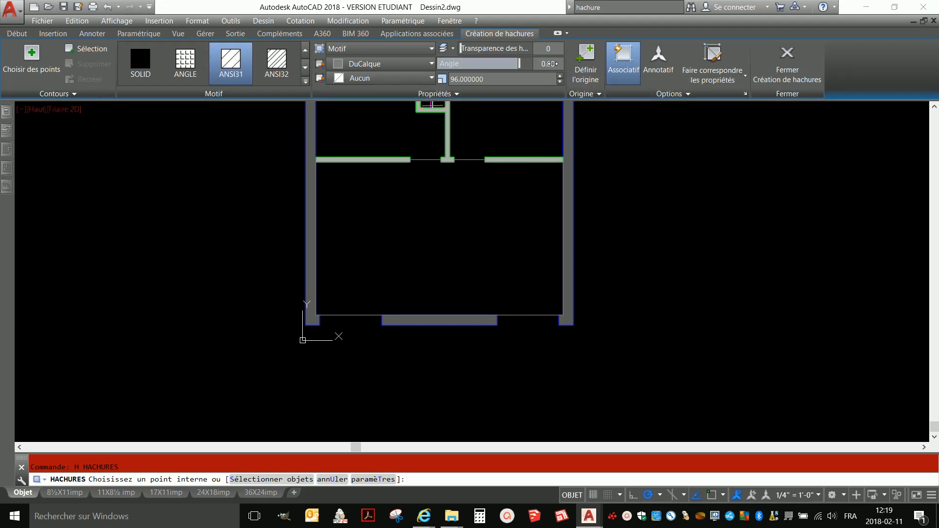
key("Return")
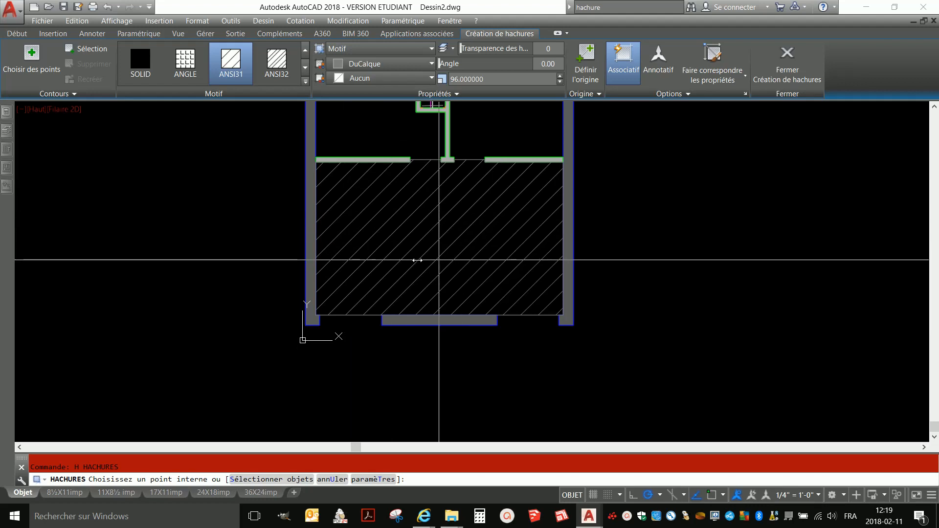
Step: Set the hatch angle to -45 degrees so the pattern lines run horizontally
left_click(548, 64)
type("-45")
key("Return")
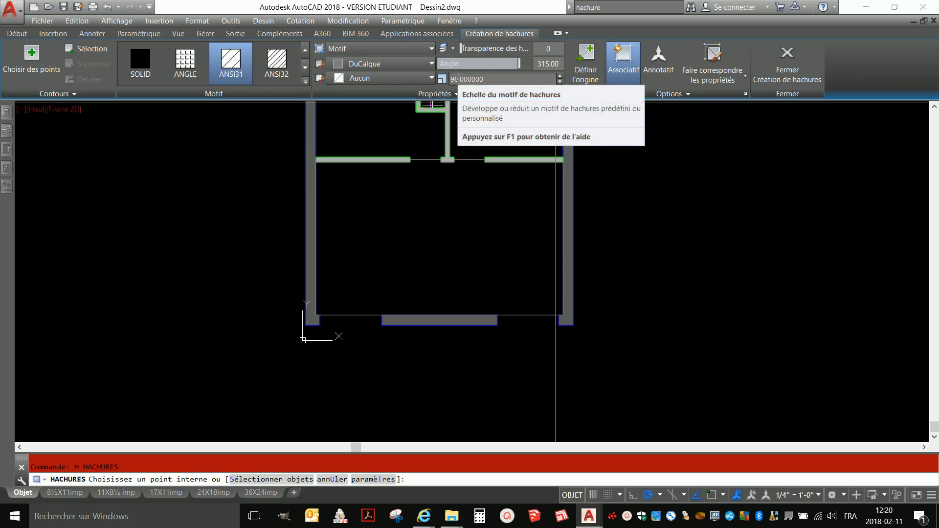
Step: Try hatch scales of 1, 12, 24 and 48 in turn, previewing the line spacing in the lower room
left_click(495, 79)
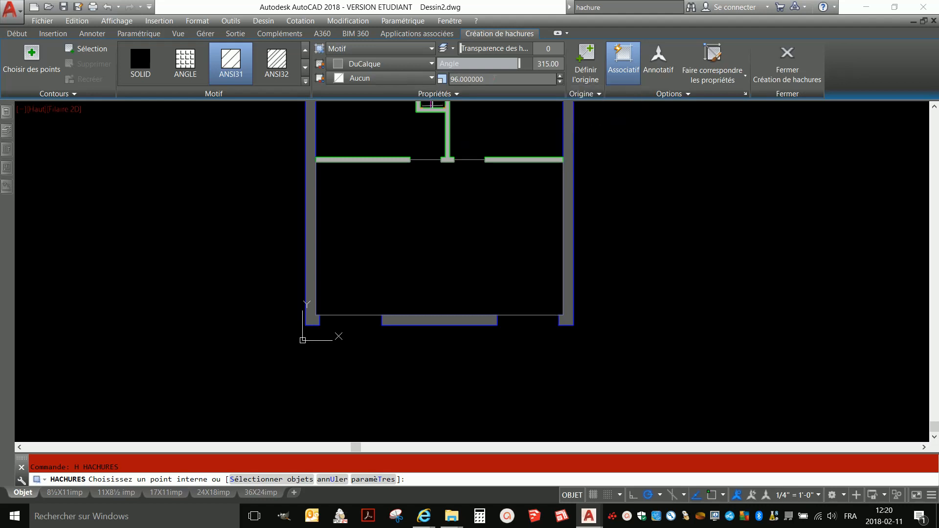
type("1")
key("Return")
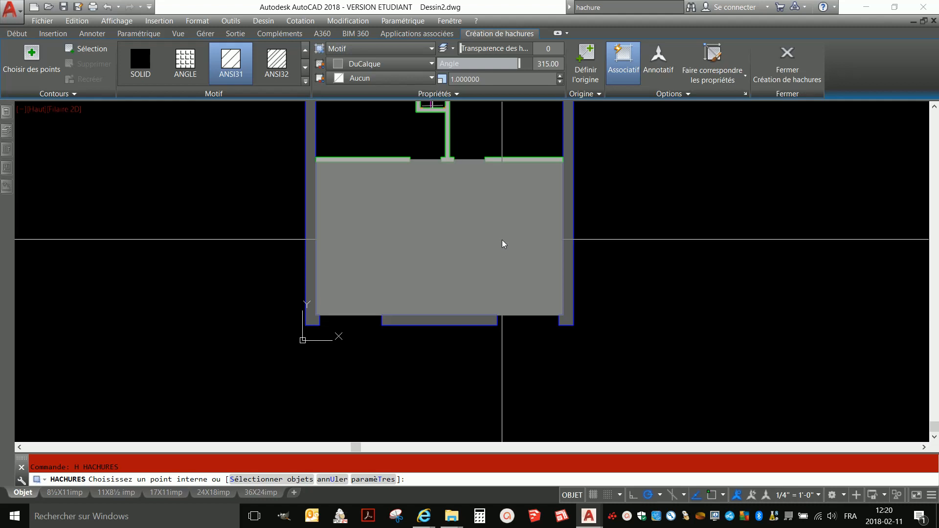
left_click(491, 79)
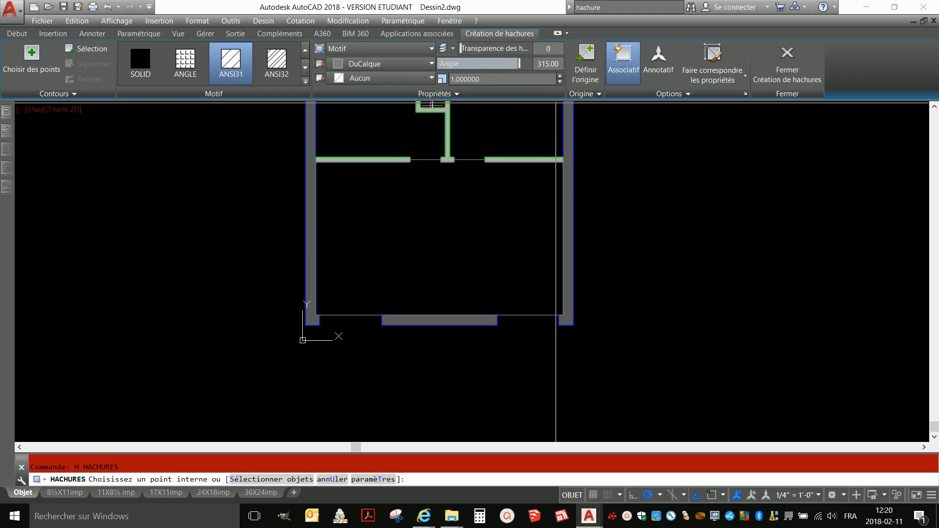
type("12")
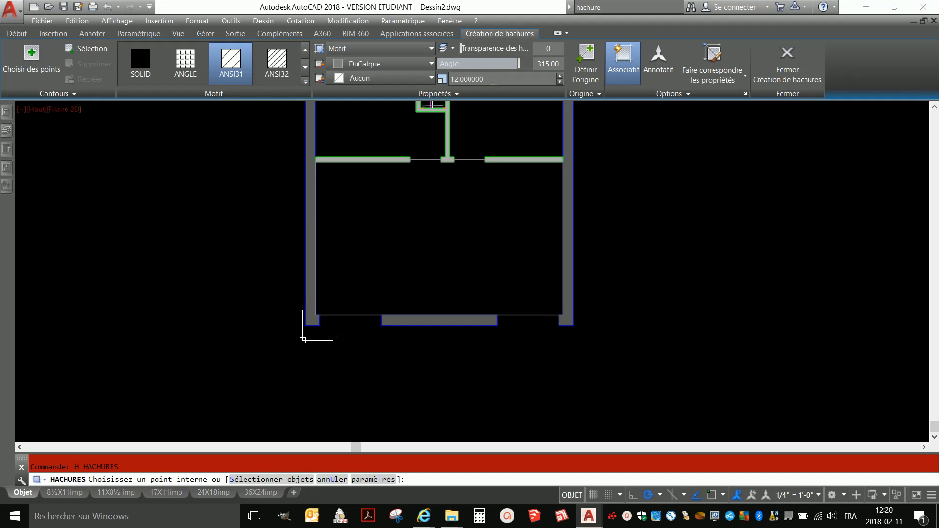
key("Return")
type("24")
key("Return")
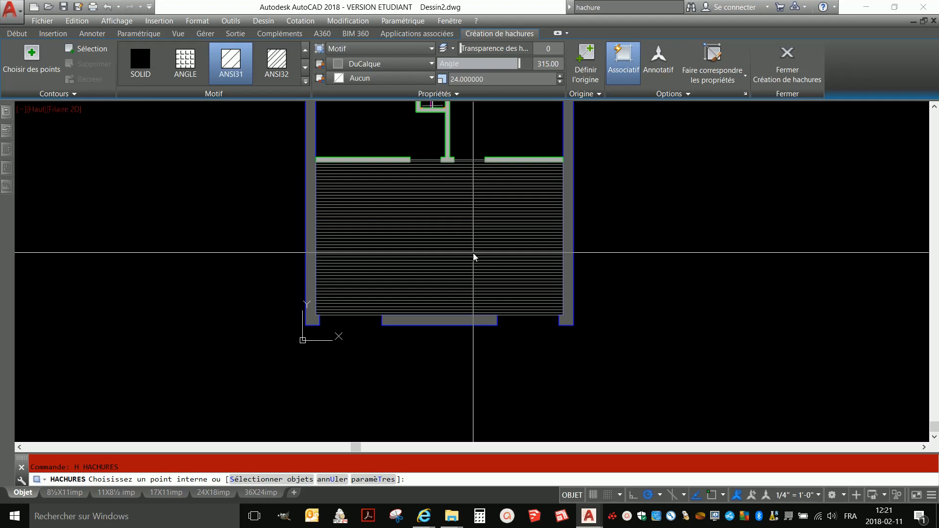
left_click(494, 79)
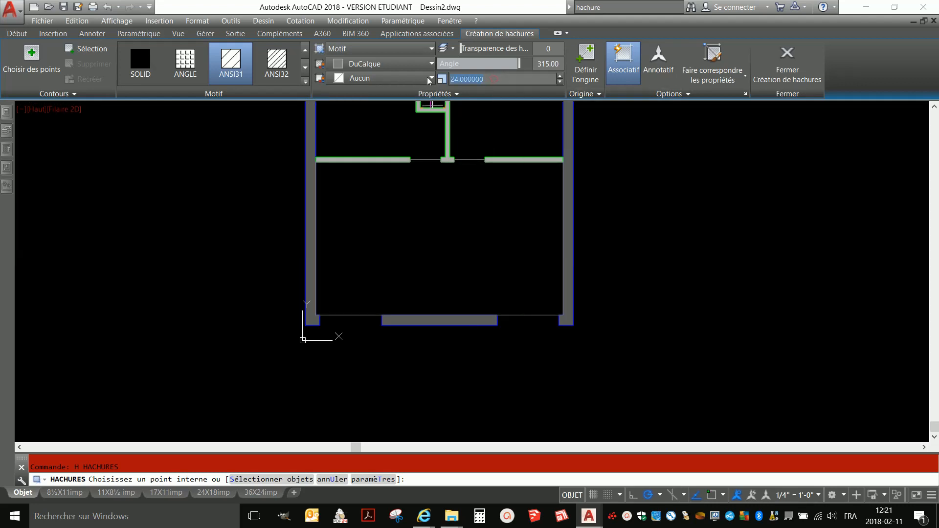
type("48")
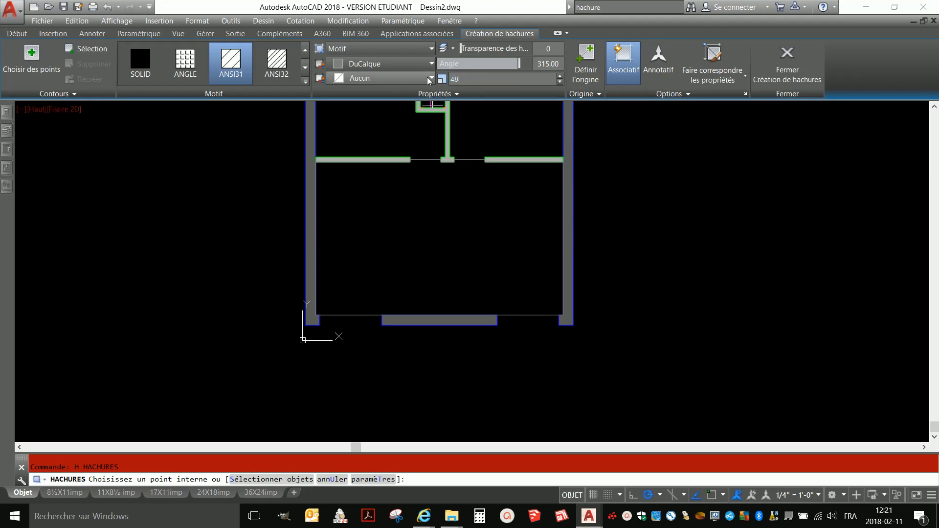
key("Return")
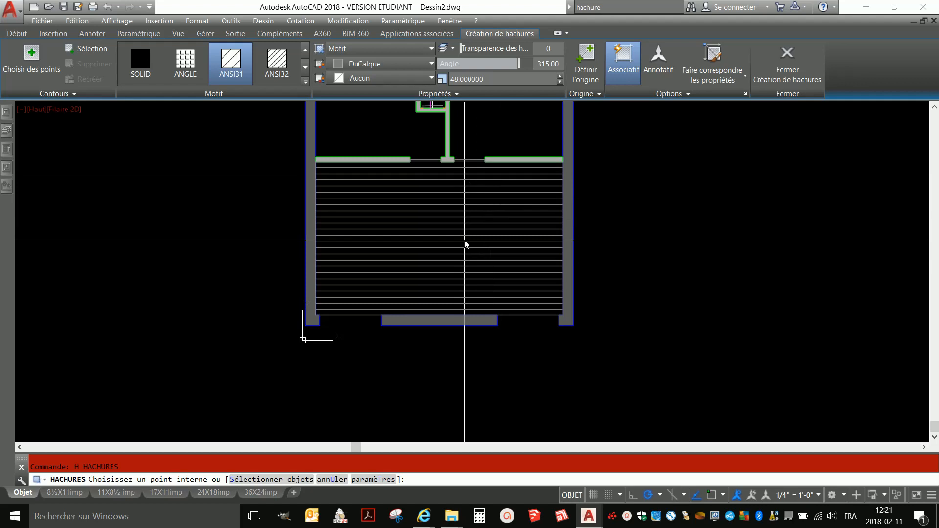
Step: Set the hatch scale to 24
left_click(485, 79)
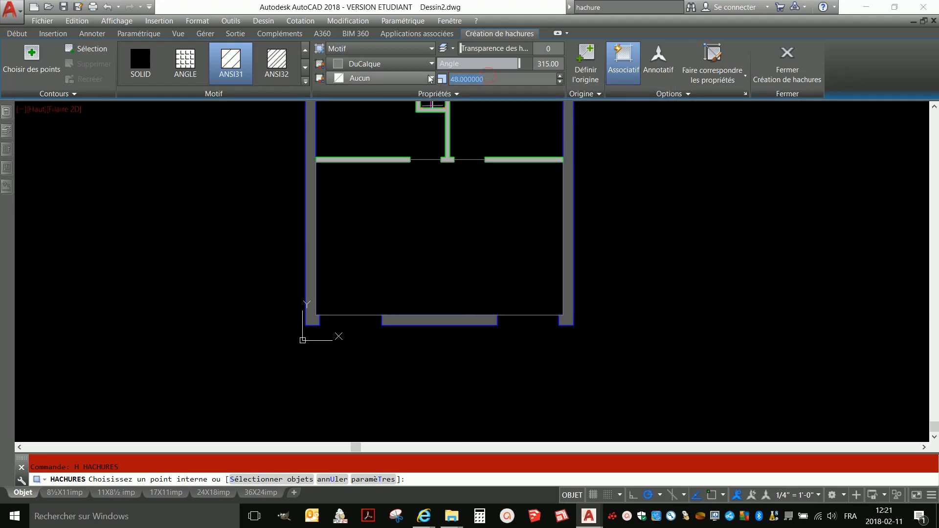
type("24")
key("Return")
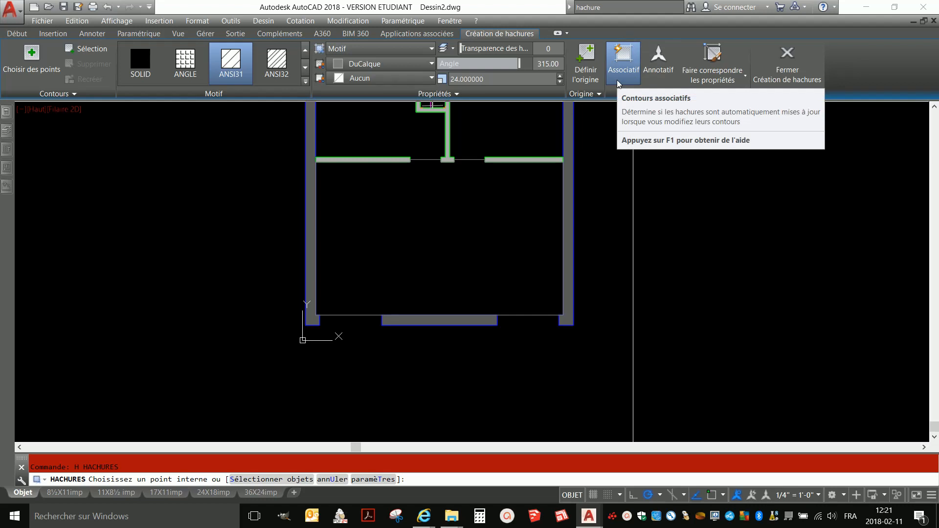
Step: Set the hatch origin at the inside corner between the right partition and exterior wall, and hatch the lower room
left_click(586, 68)
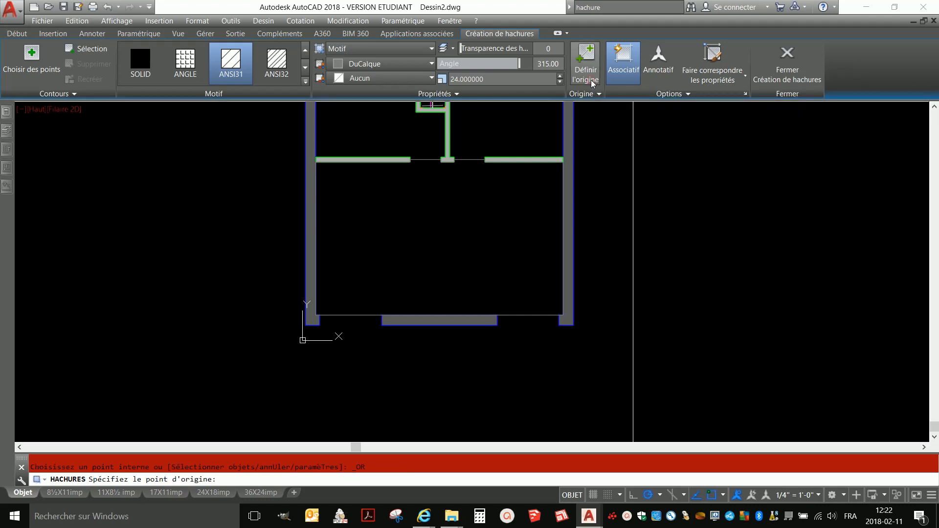
left_click(563, 160)
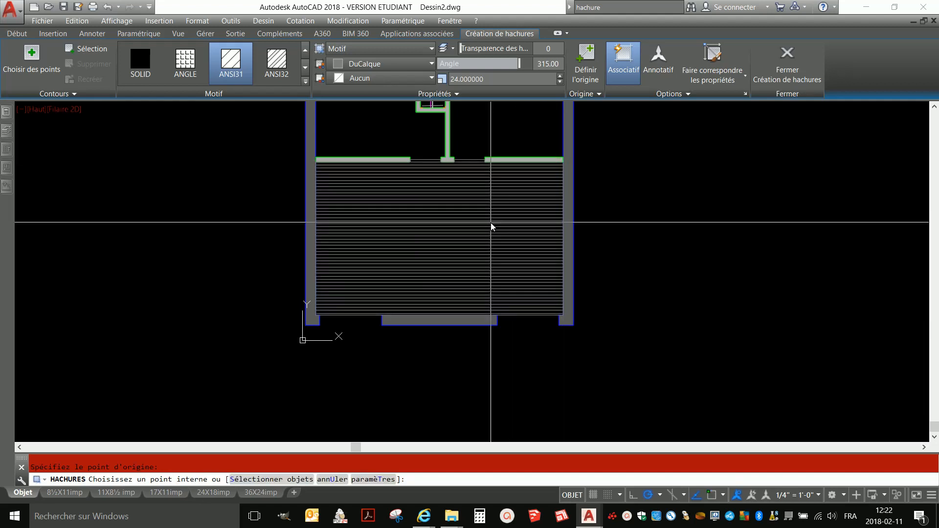
left_click(492, 223)
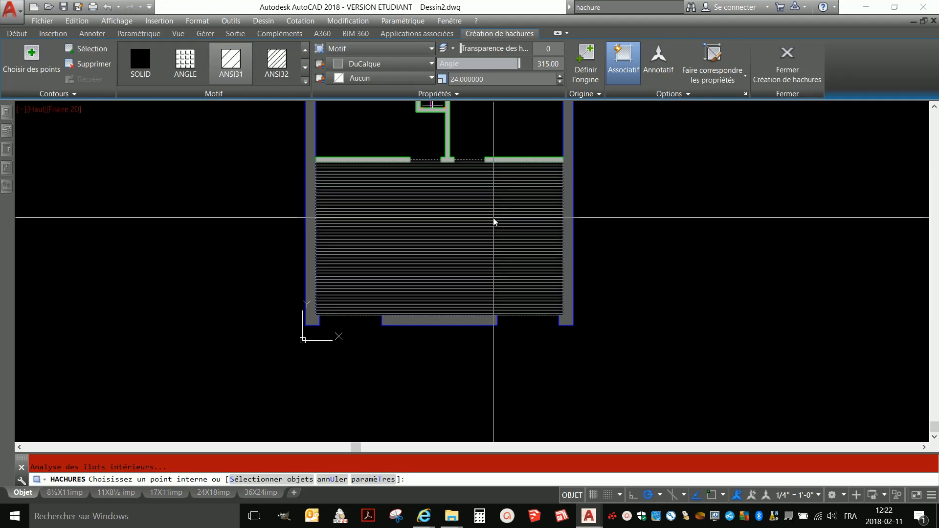
key("Return")
Step: Check the hatch at the interior door openings and thaw all layers to bring back the doors and windows
scroll(456, 170, "up", 10)
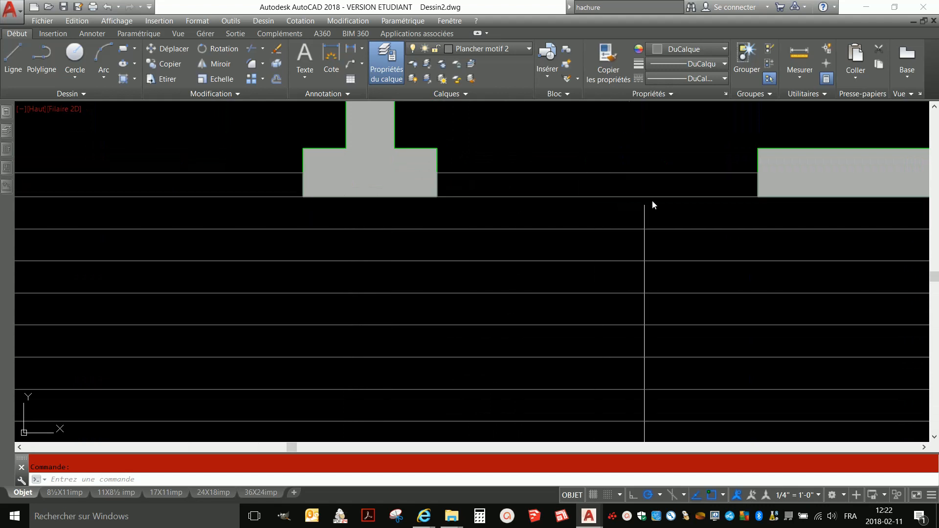
scroll(520, 204, "down", 8)
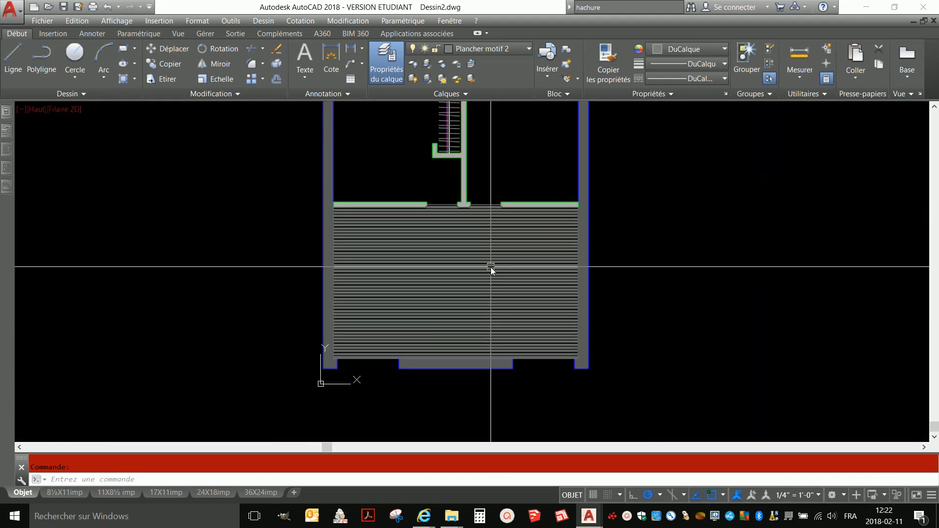
mouse_move(491, 267)
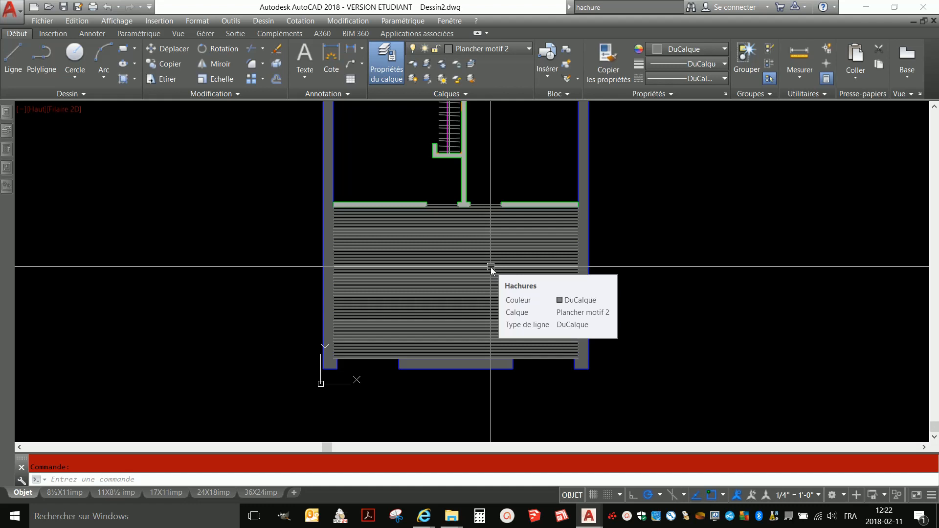
left_click(443, 80)
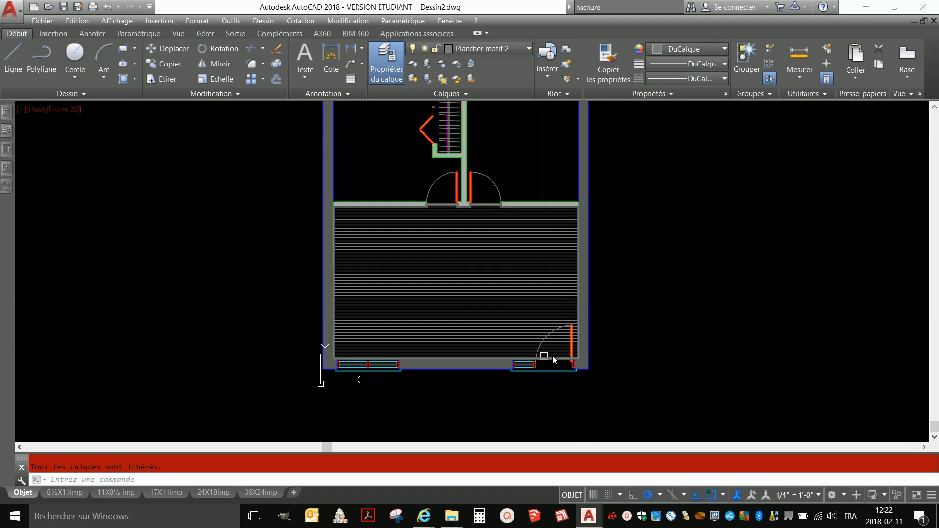
Step: Select the floor hatch and its boundary polyline near the exterior door and send both to the back
scroll(544, 357, "up", 6)
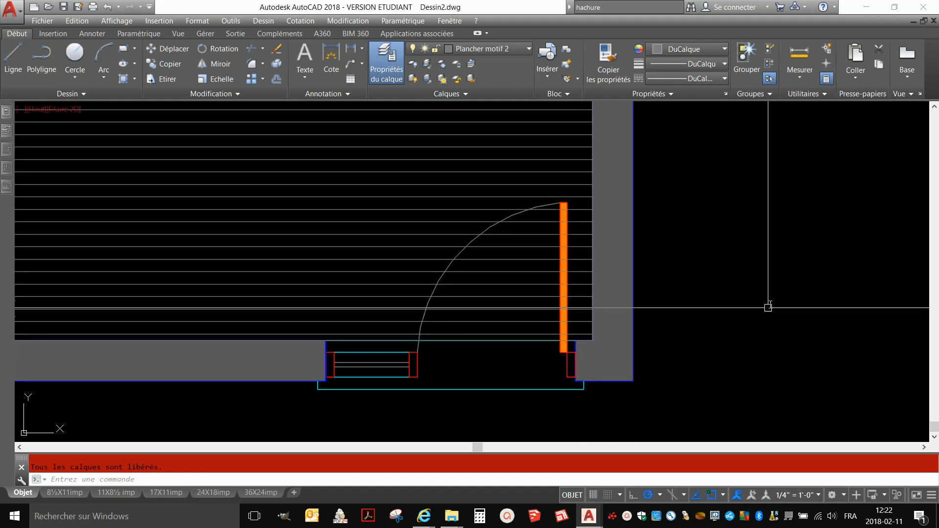
scroll(772, 199, "down", 2)
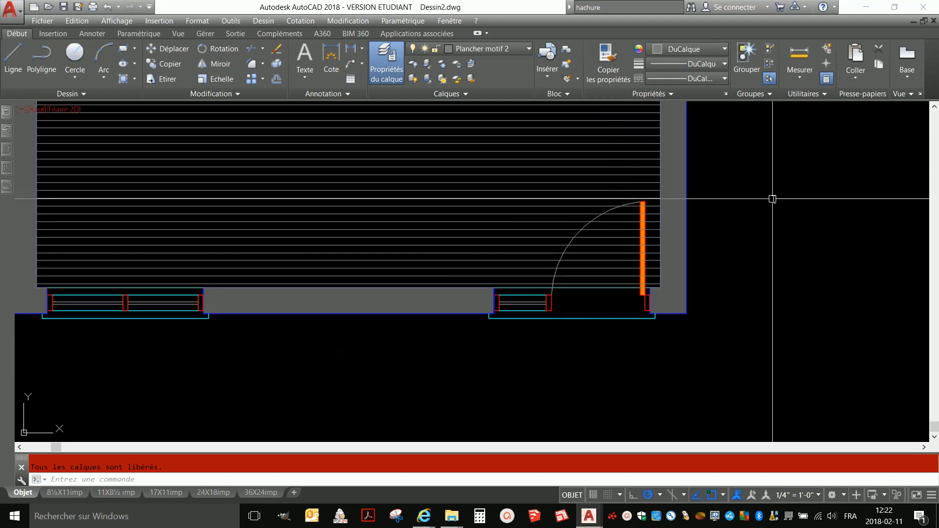
scroll(674, 284, "up", 2)
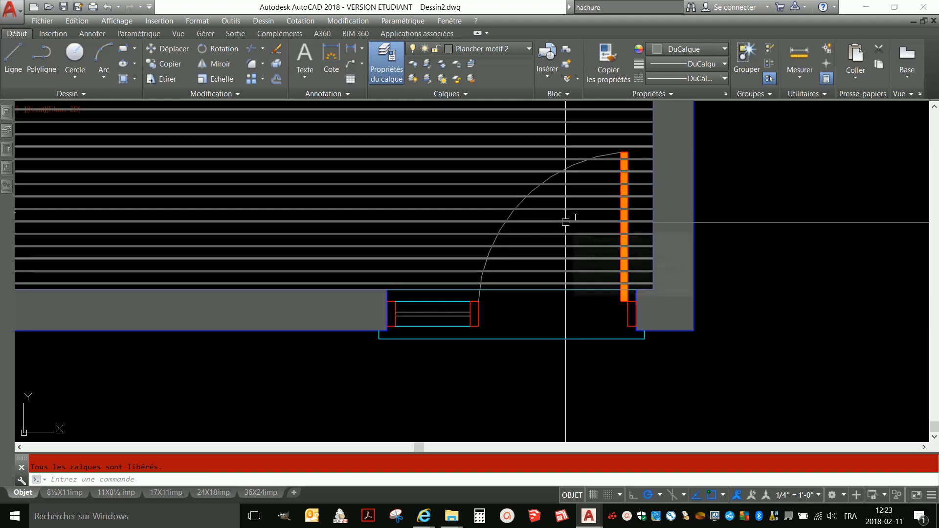
left_click(643, 172)
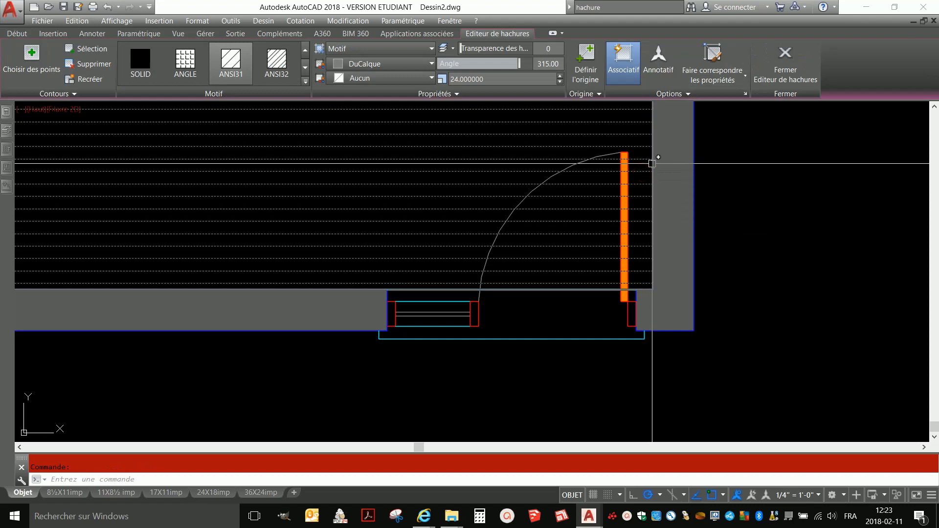
left_click(653, 164)
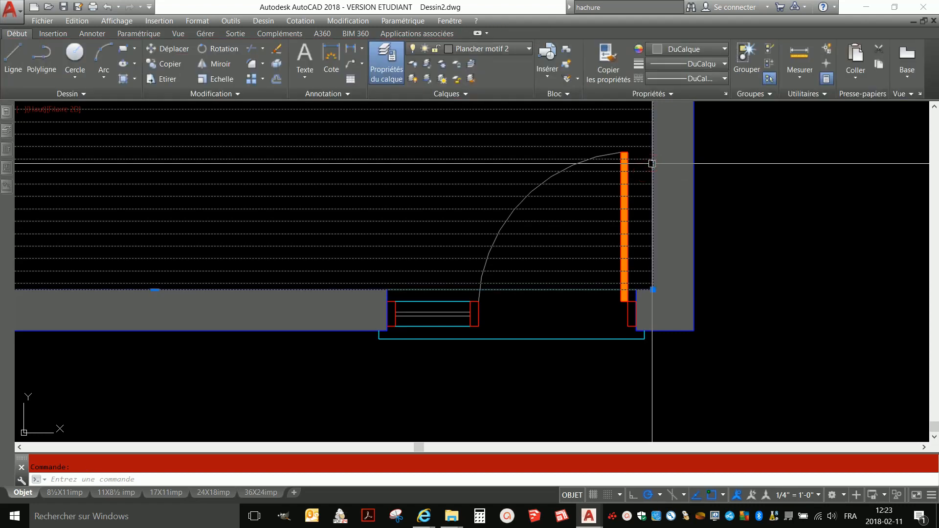
right_click(652, 163)
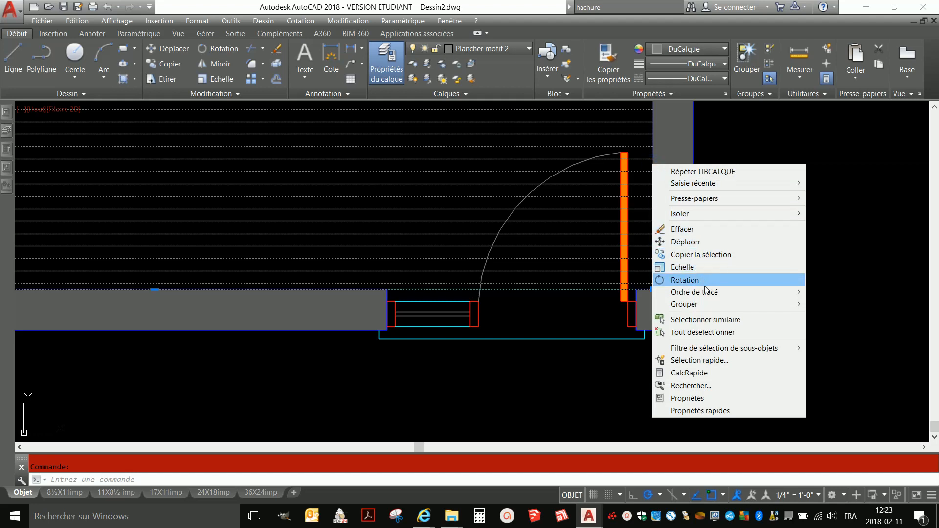
mouse_move(706, 292)
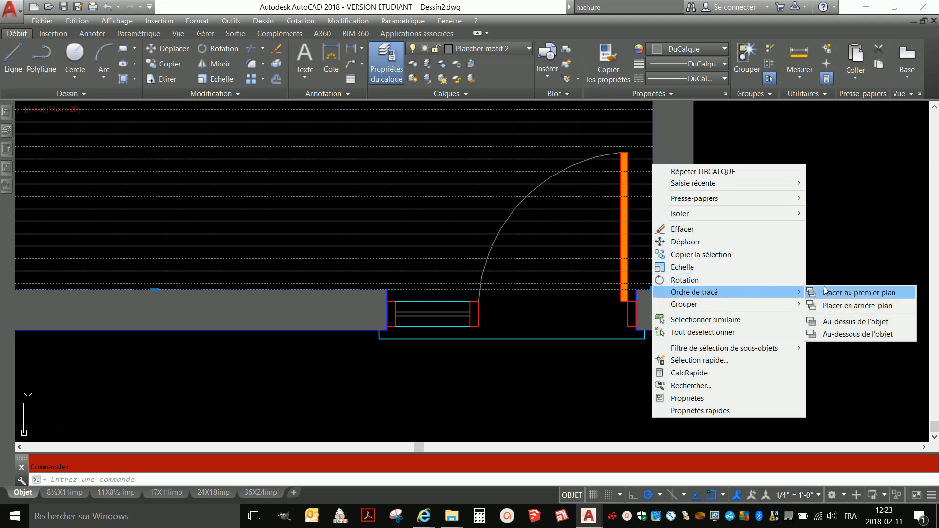
left_click(854, 306)
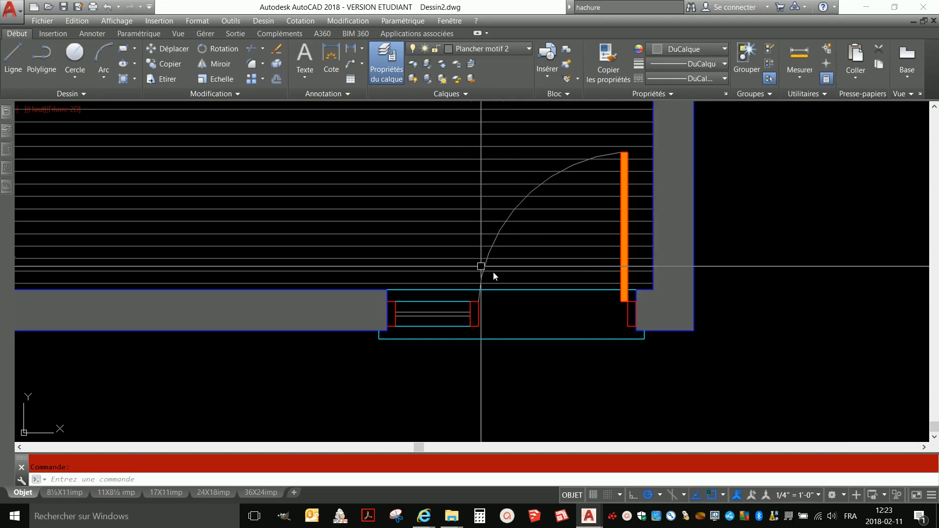
Step: Select the floor's boundary polyline at the interior door opening and examine its properties, including its area
scroll(594, 310, "down", 4)
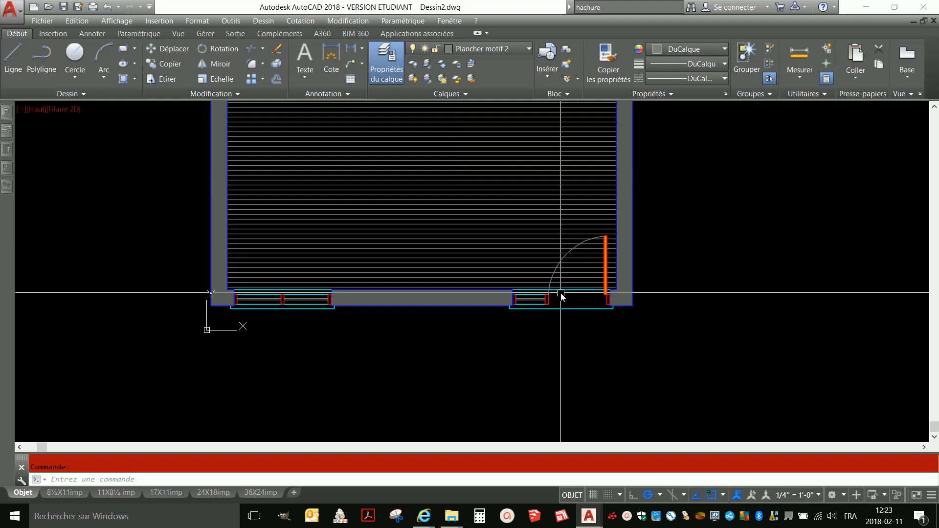
scroll(492, 308, "down", 2)
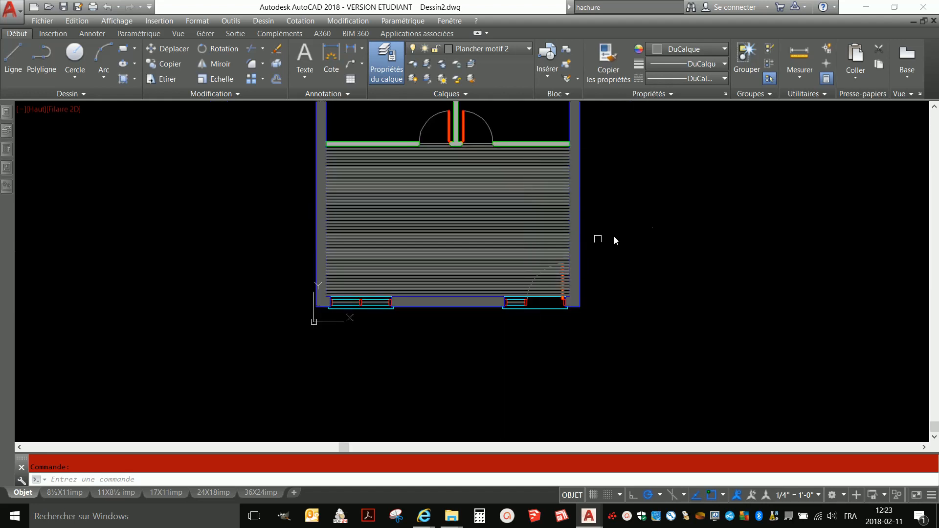
scroll(404, 126, "up", 3)
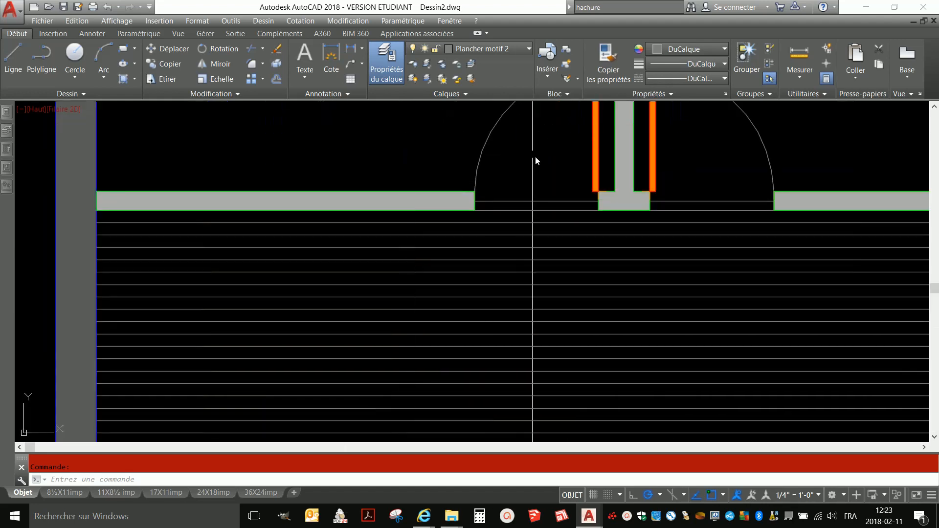
left_click(536, 200)
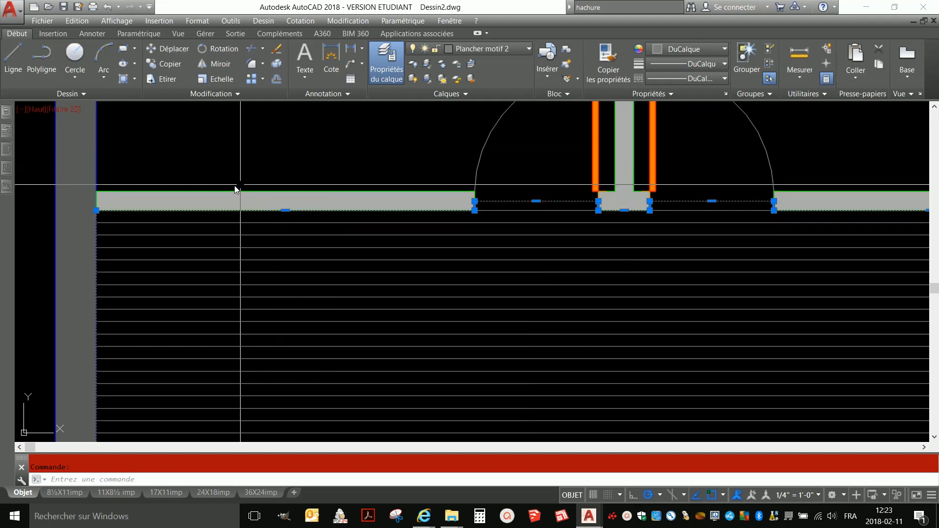
mouse_move(10, 172)
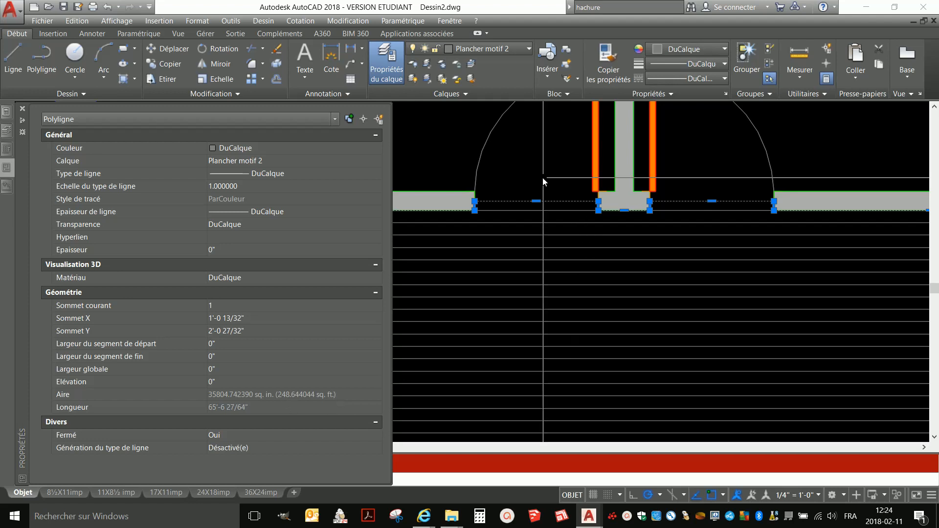
Step: Deselect the lower floor's boundary polyline and return to the full floor plan
scroll(544, 178, "down", 4)
scroll(459, 166, "down", 4)
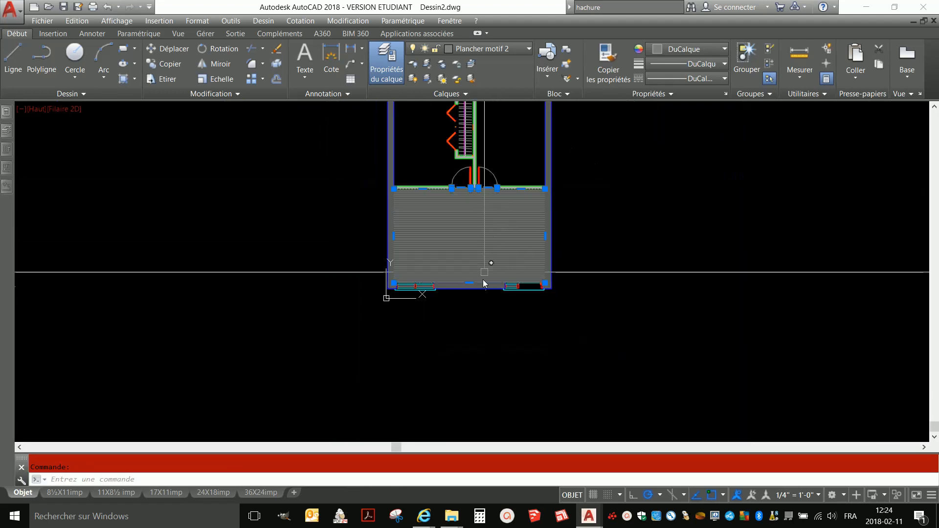
scroll(487, 215, "down", 2)
scroll(512, 233, "up", 2)
key("Escape")
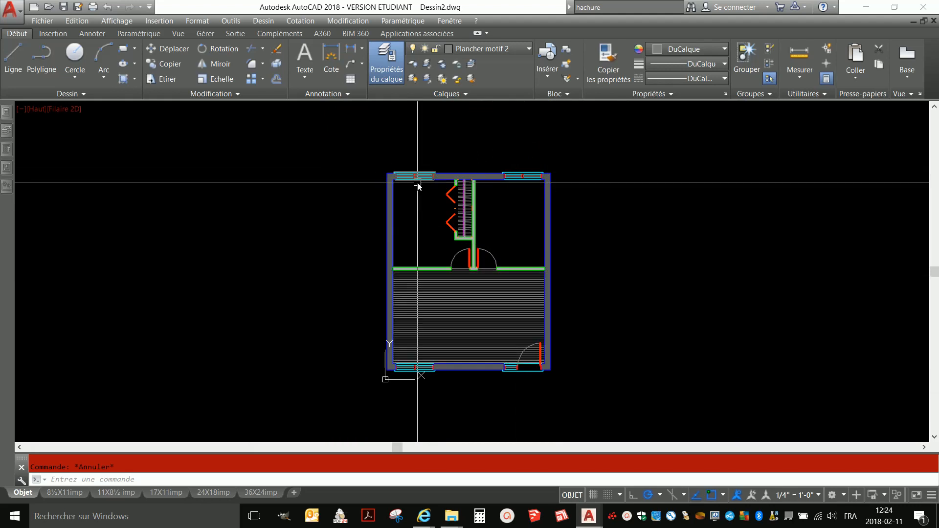
Step: Start a boundary polyline for the upper-left room, following the exterior walls from the horizontal partition and around the closet's upper wall stub
scroll(418, 184, "up", 2)
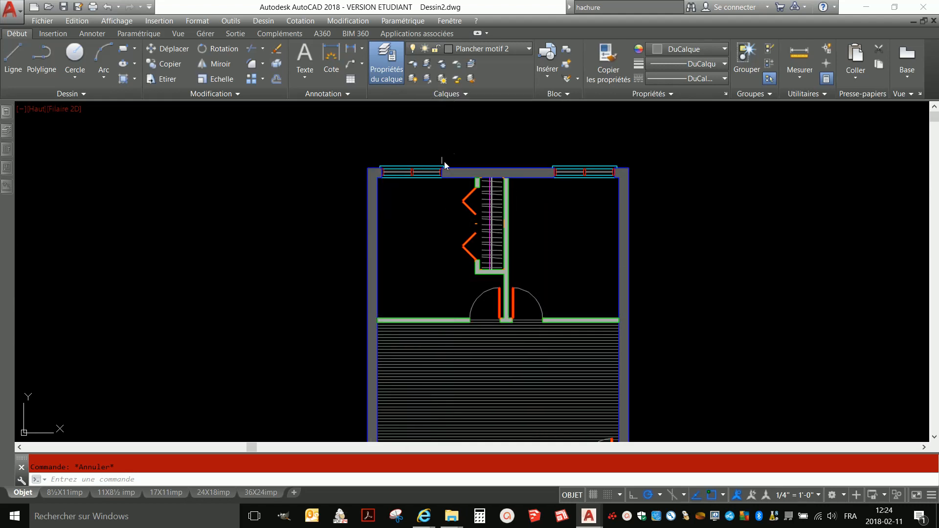
type("pl")
key("Return")
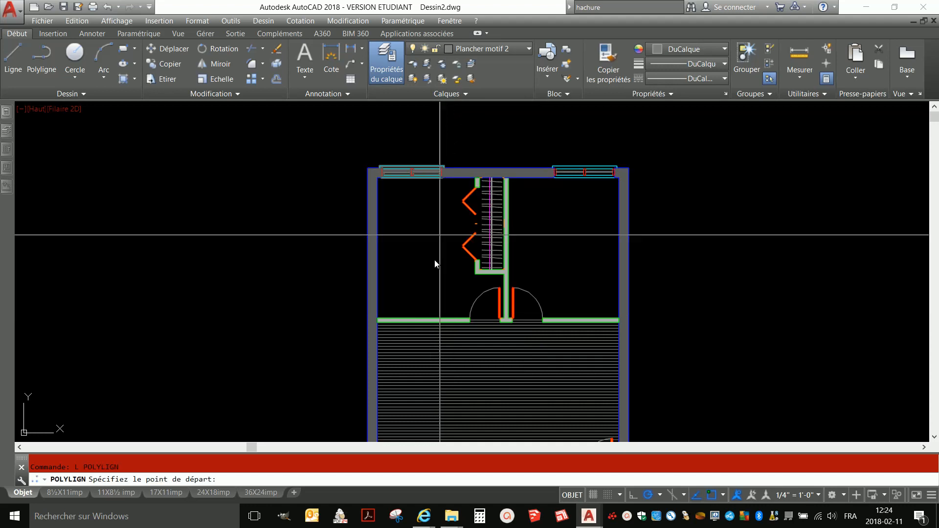
left_click(377, 318)
left_click(377, 178)
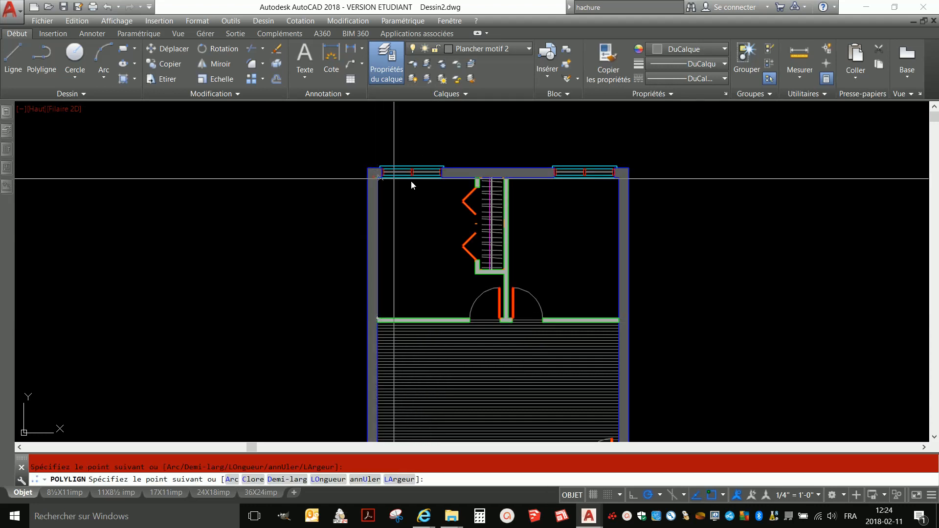
scroll(471, 166, "up", 8)
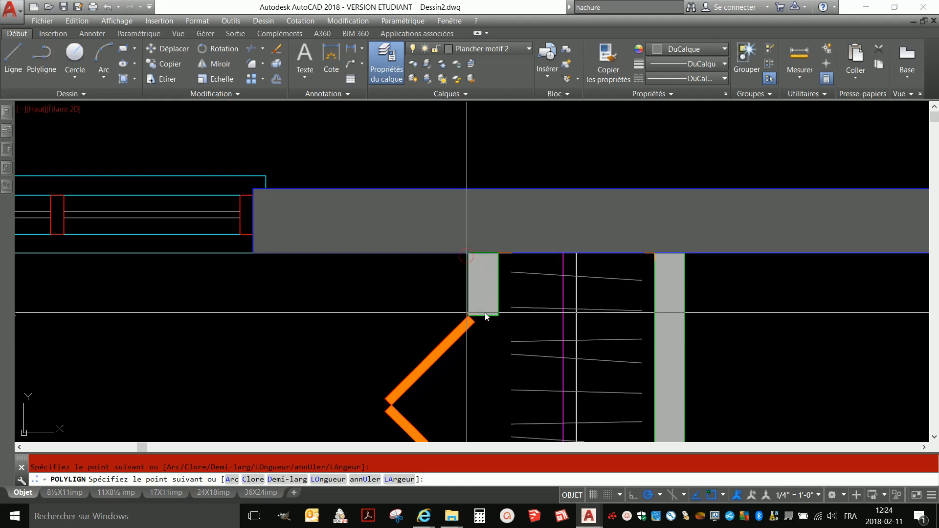
left_click(469, 316)
left_click(499, 253)
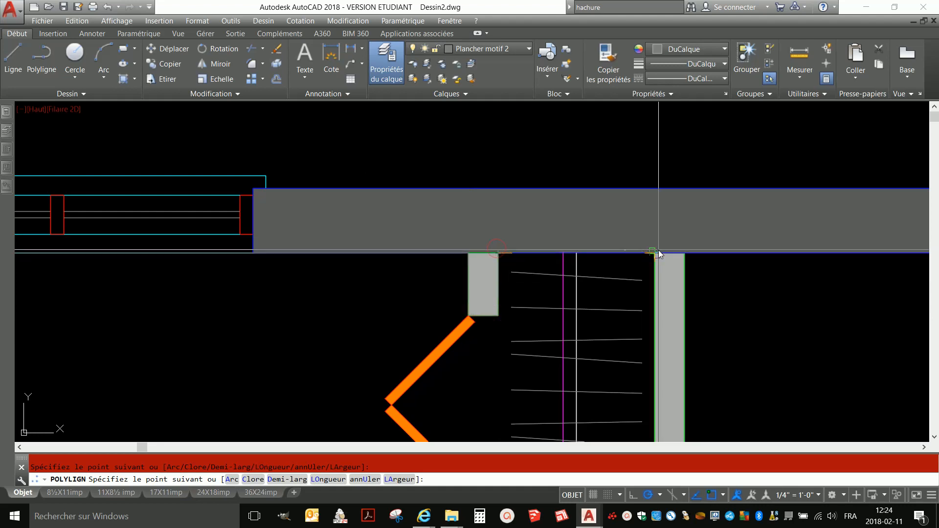
Step: Continue the boundary polyline inside the closet, down its back wall and around the lower L-shaped return to the outer corner
left_click(654, 254)
scroll(655, 254, "down", 5)
scroll(648, 359, "up", 6)
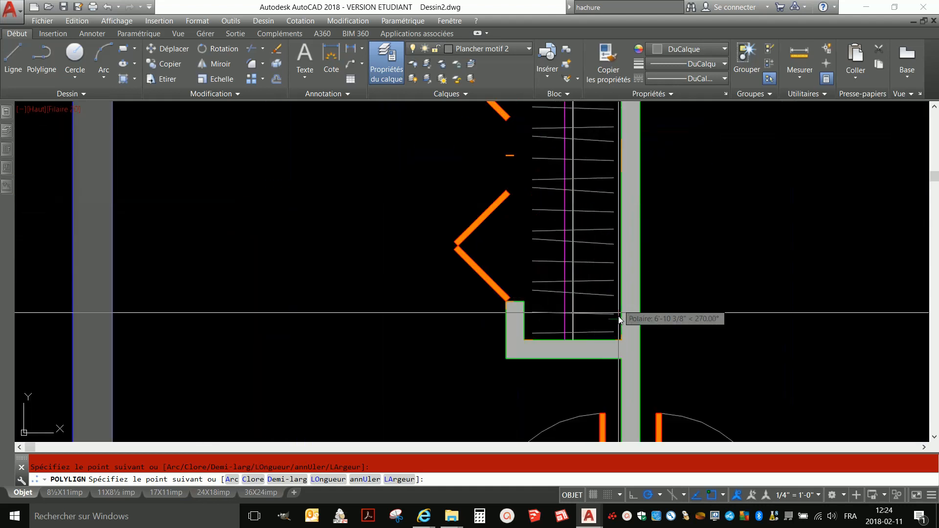
left_click(625, 349)
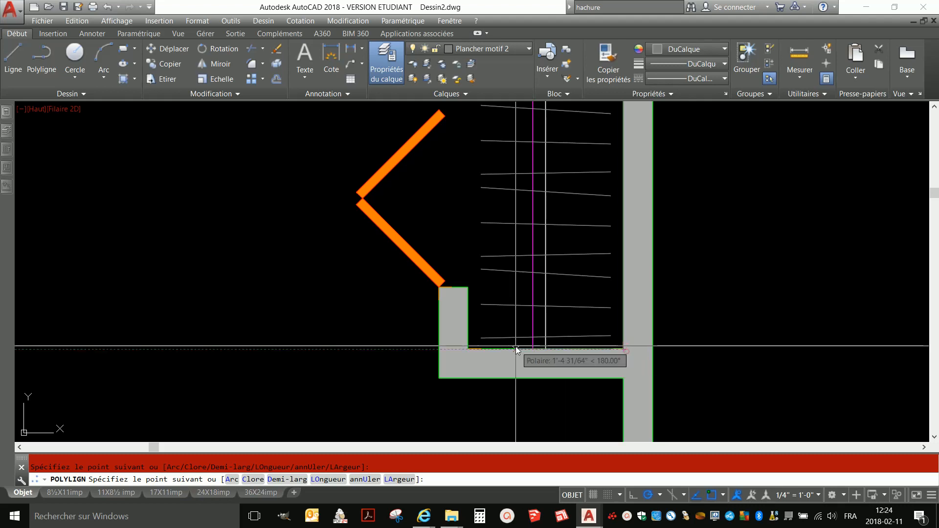
left_click(469, 350)
left_click(469, 287)
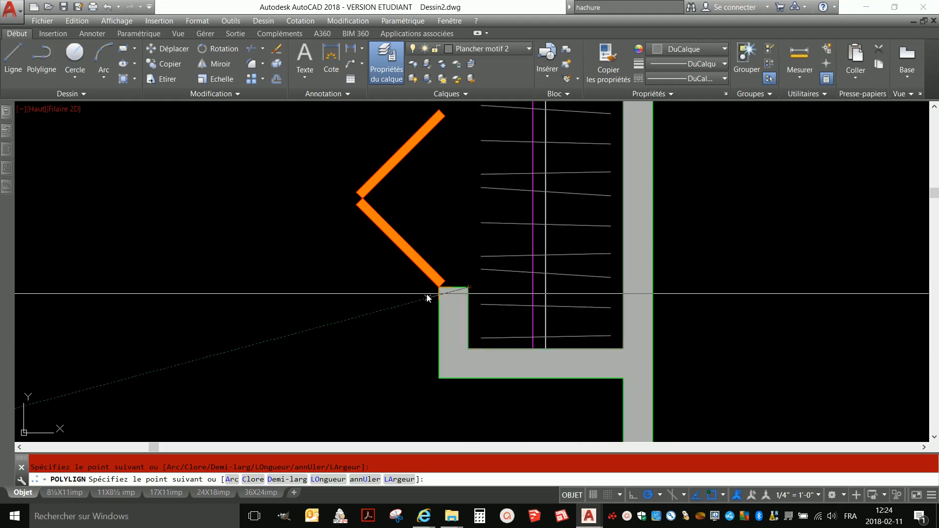
left_click(438, 287)
left_click(439, 378)
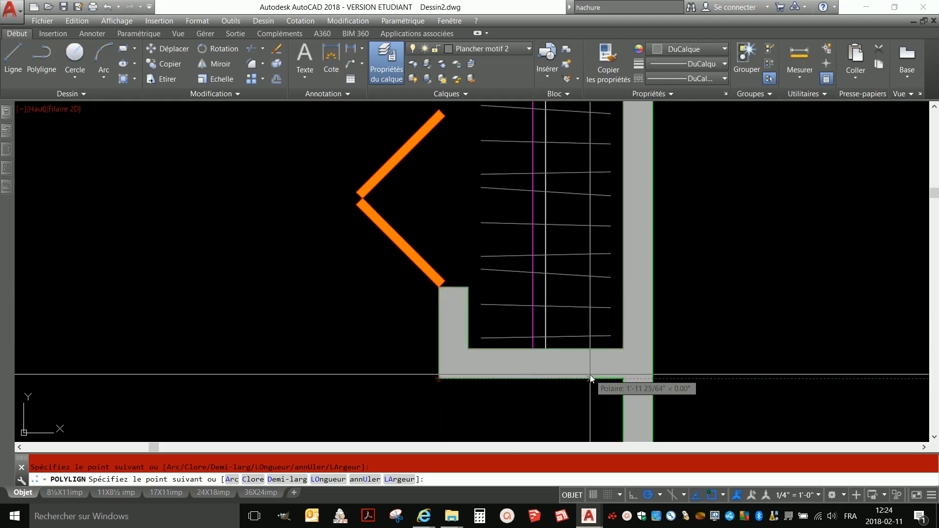
Step: Continue the polyline to the door jamb and the middle of the opening, cross to the horizontal partition, follow it, and close the boundary
scroll(577, 254, "down", 3)
scroll(570, 294, "up", 4)
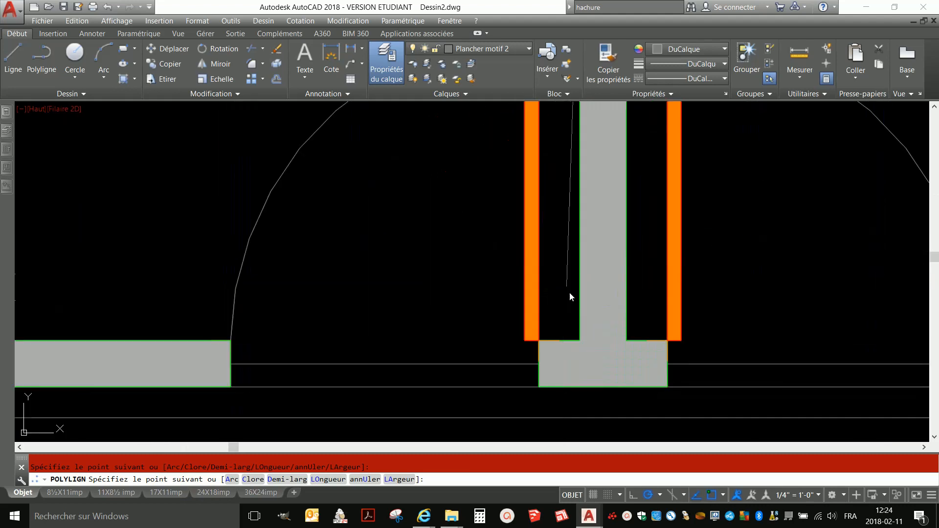
left_click(580, 341)
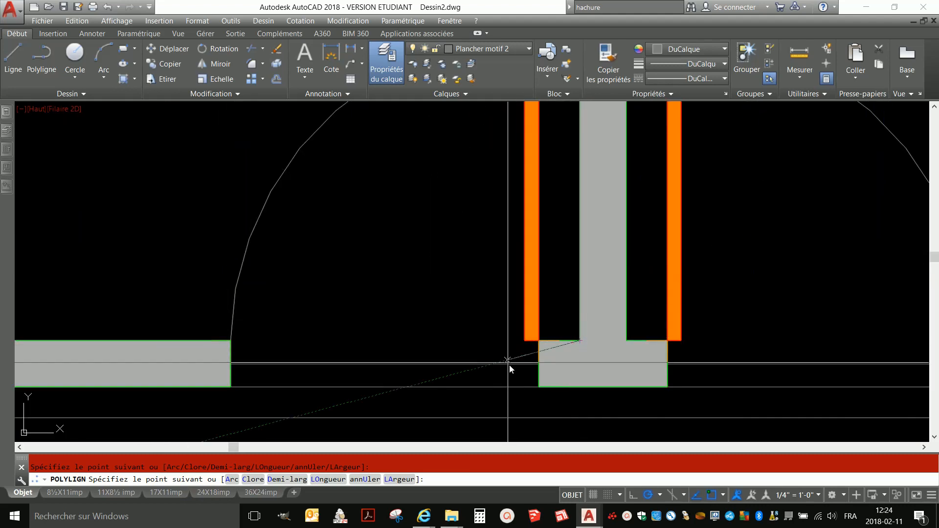
left_click(539, 340)
scroll(569, 379, "up", 4)
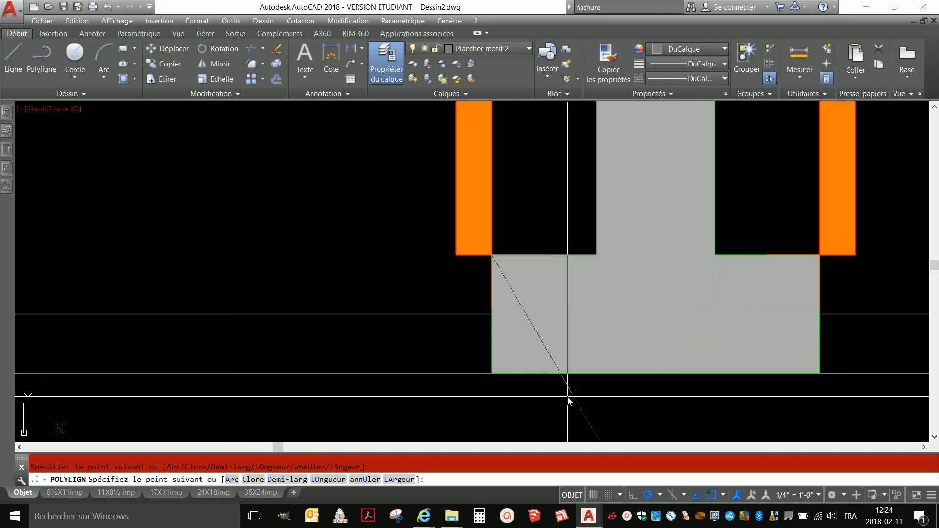
left_click(494, 315)
scroll(839, 281, "down", 5)
scroll(558, 301, "up", 4)
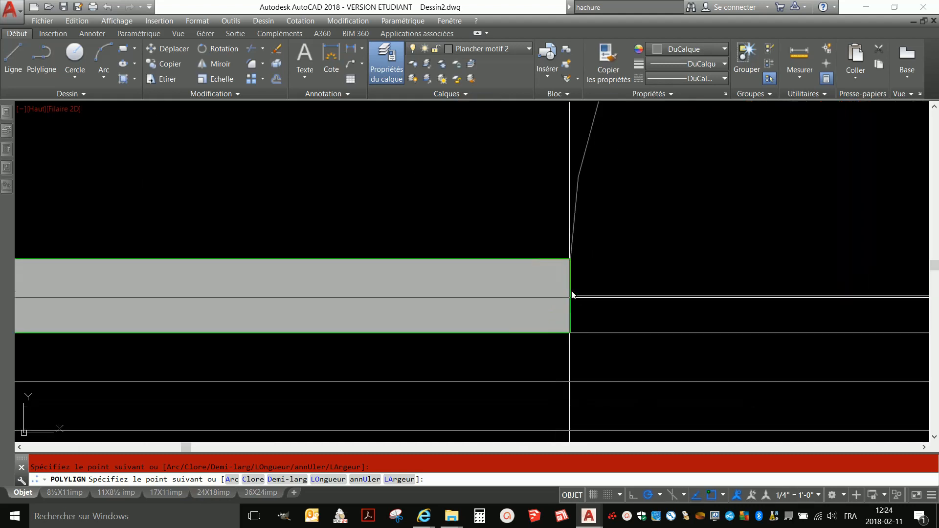
scroll(571, 259, "down", 6)
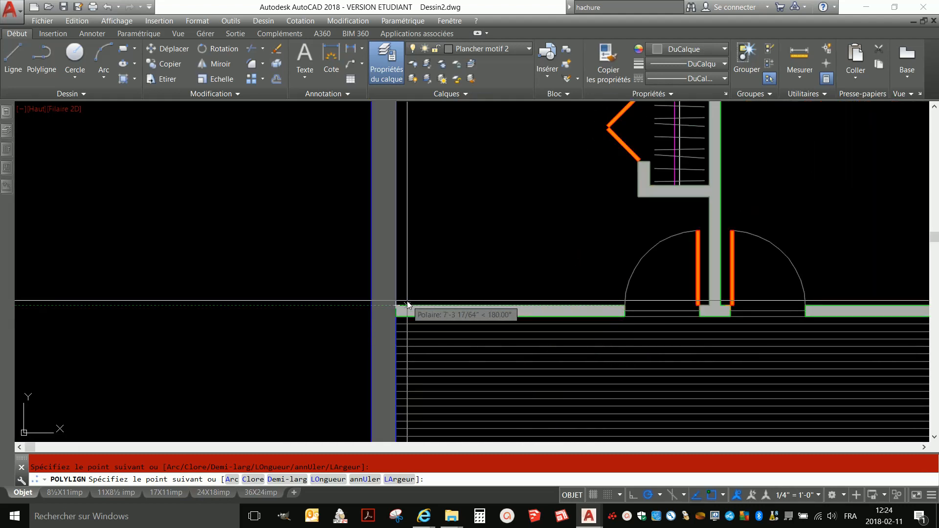
type("C")
key("Return")
scroll(321, 306, "down", 4)
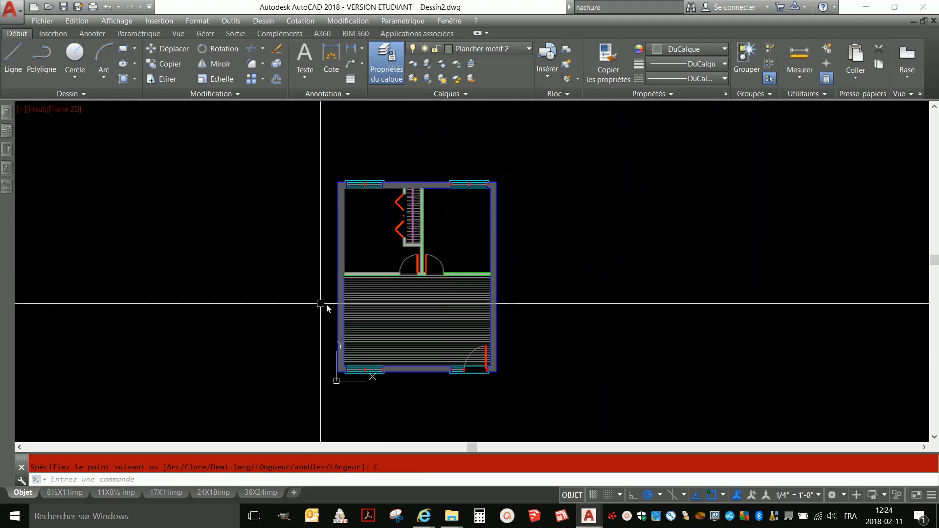
Step: Freeze the layers "Portes & Fenêtres" and "Garde-robe" by picking a closet door and the hanging rod symbol
scroll(366, 241, "up", 2)
scroll(375, 193, "up", 2)
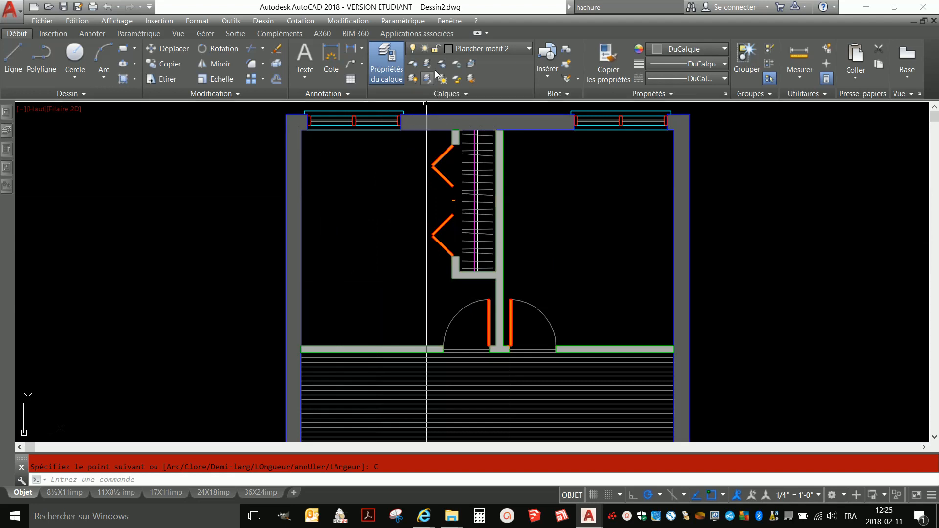
left_click(442, 67)
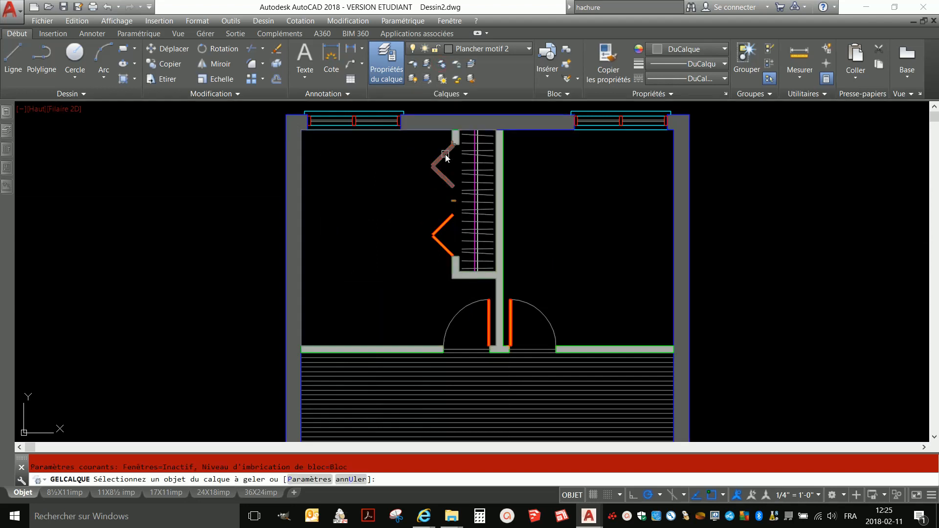
left_click(445, 156)
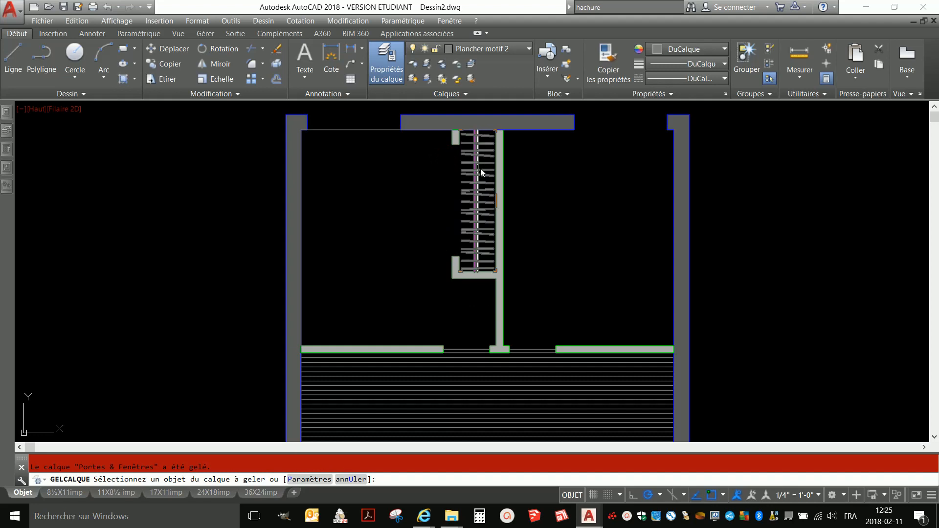
left_click(487, 196)
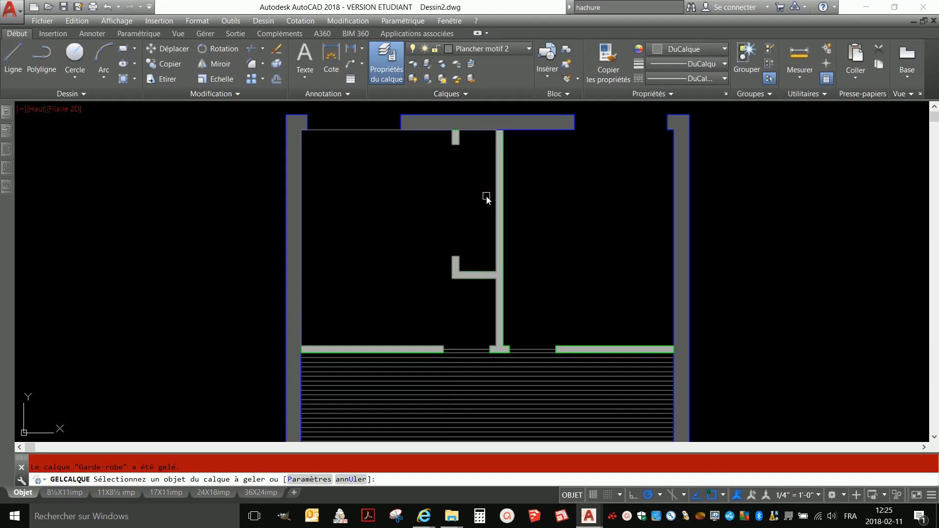
key("Escape")
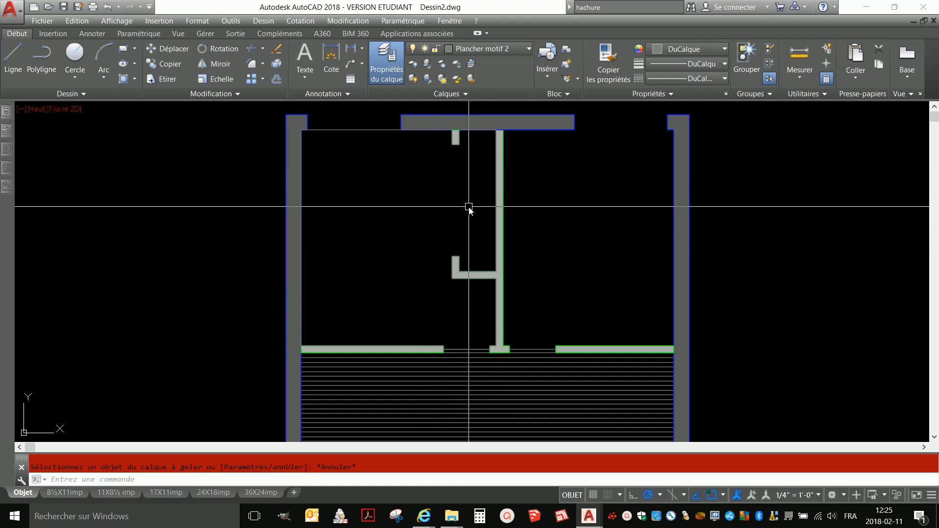
Step: Examine the layer list for the "Garde-robe" layer and the related closet layers
left_click(507, 48)
scroll(492, 134, "up", 10)
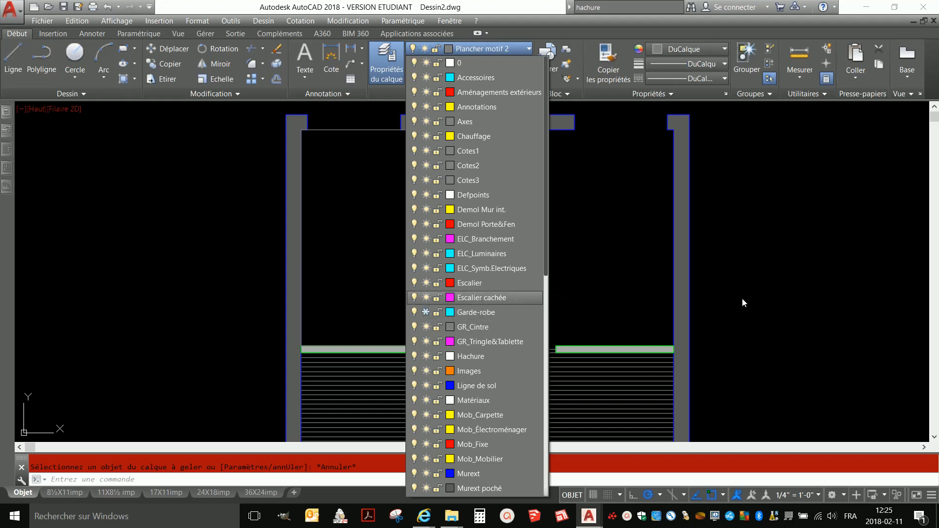
key("Escape")
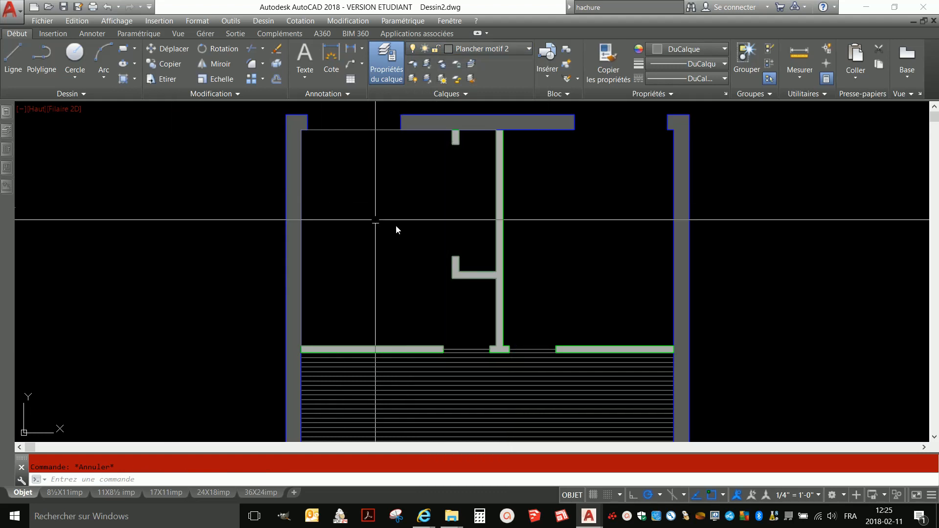
Step: Start a hatch with the AR-SAND pattern and apply it inside the upper-left room's boundary
type("h")
key("Return")
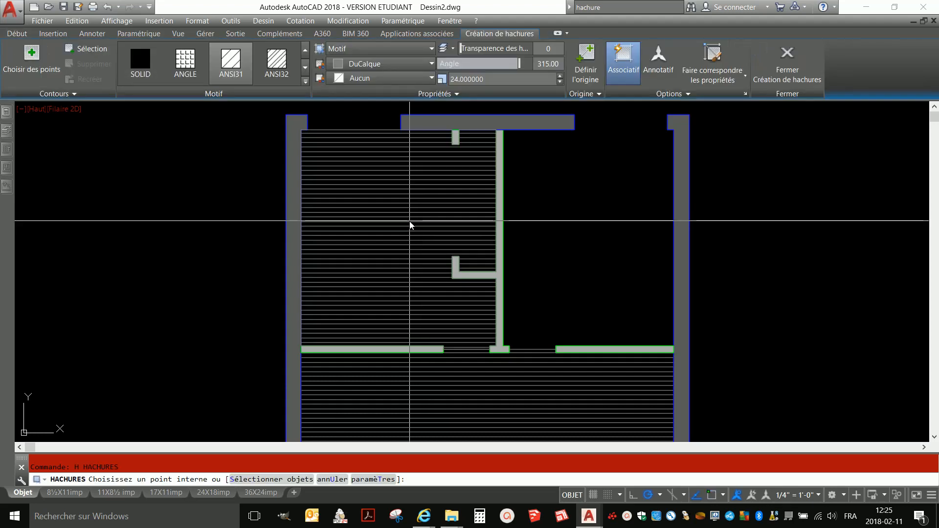
left_click(305, 68)
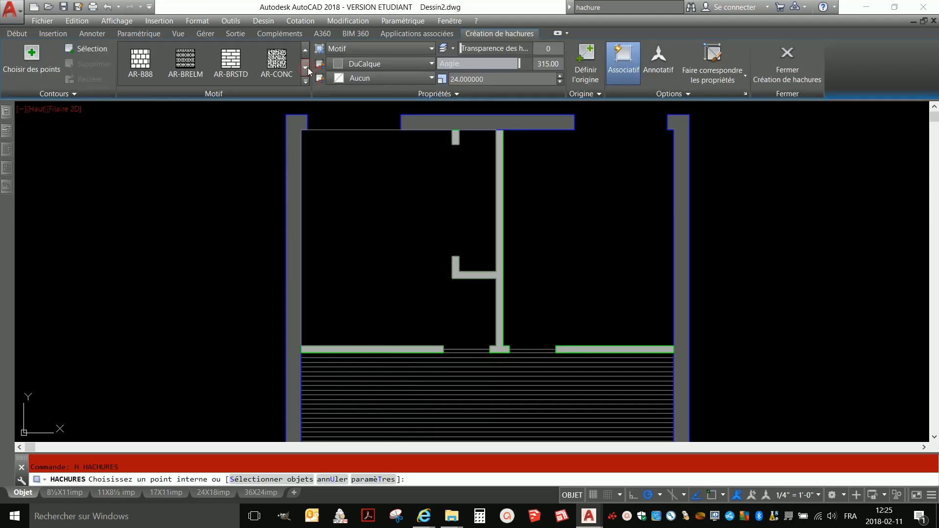
left_click(306, 67)
left_click(306, 67)
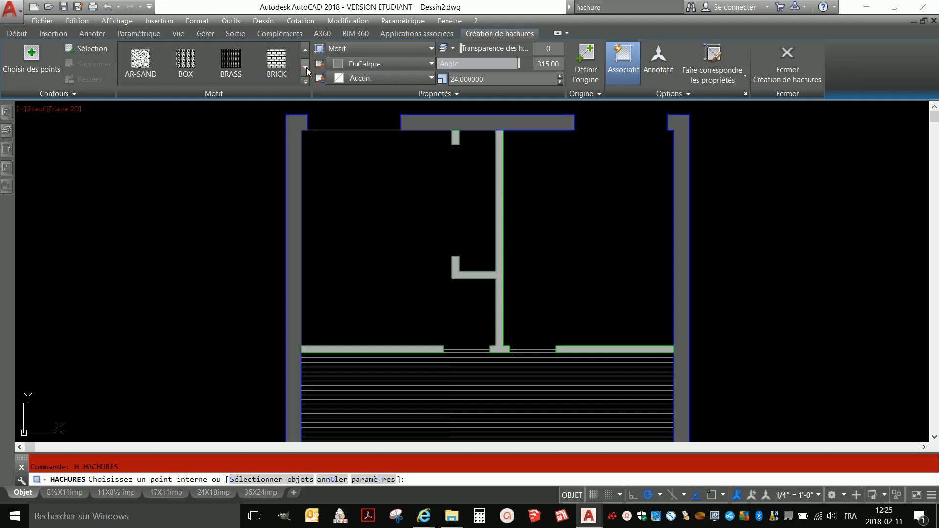
left_click(141, 64)
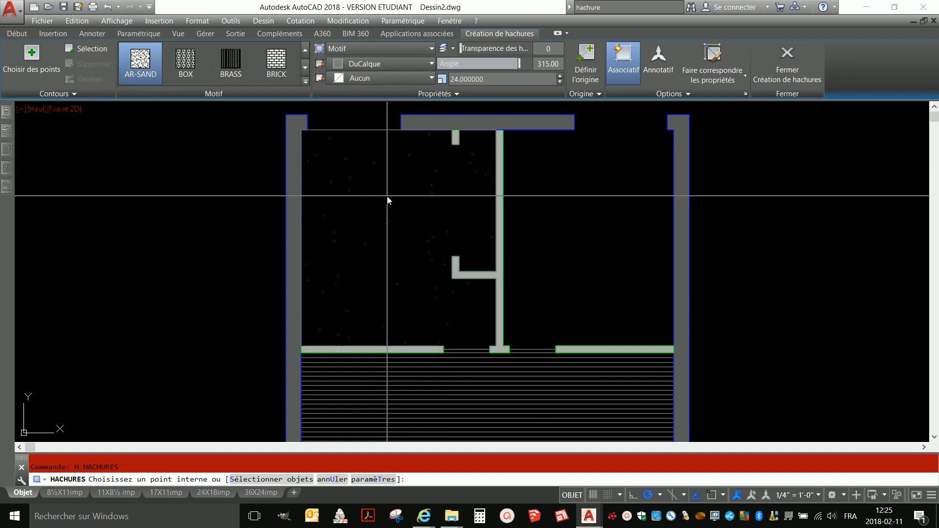
left_click(387, 196)
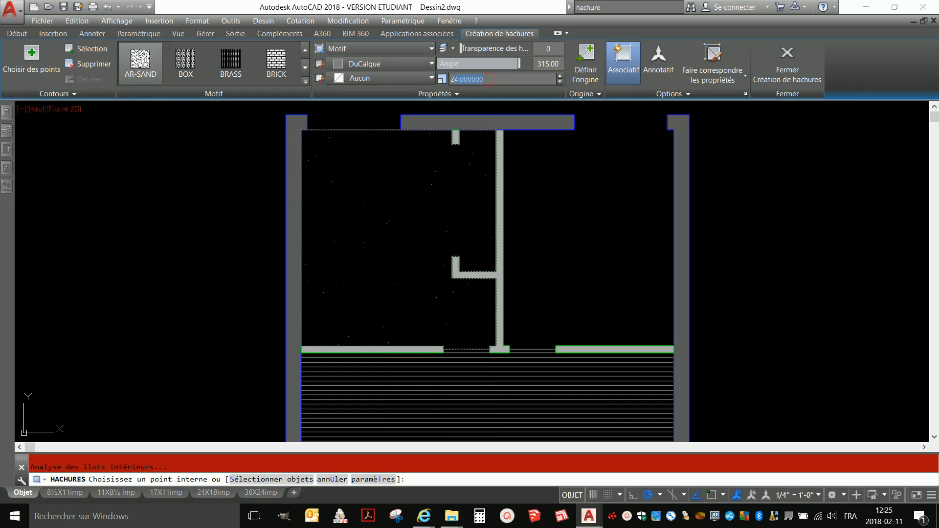
Step: Try pattern scales of 1, 3 and 6 on the room's AR-SAND hatch
left_click(448, 80)
type("1")
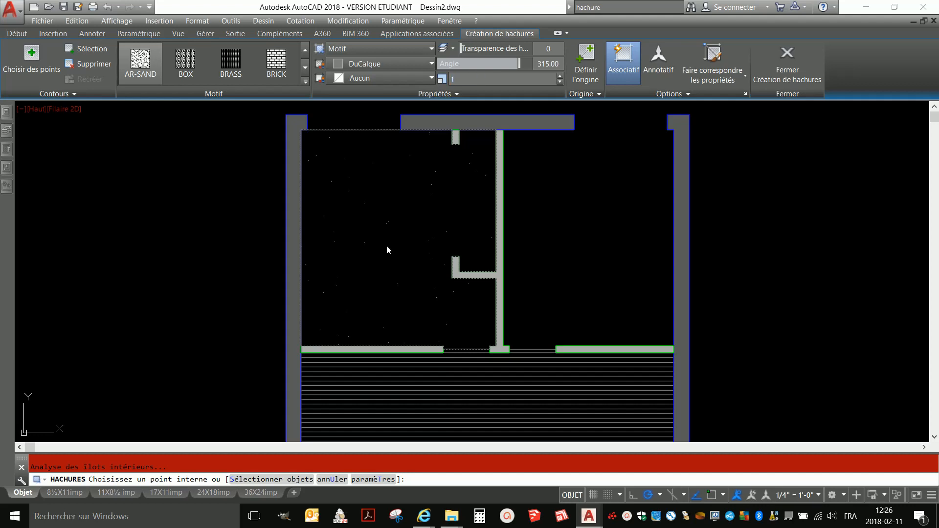
key("Return")
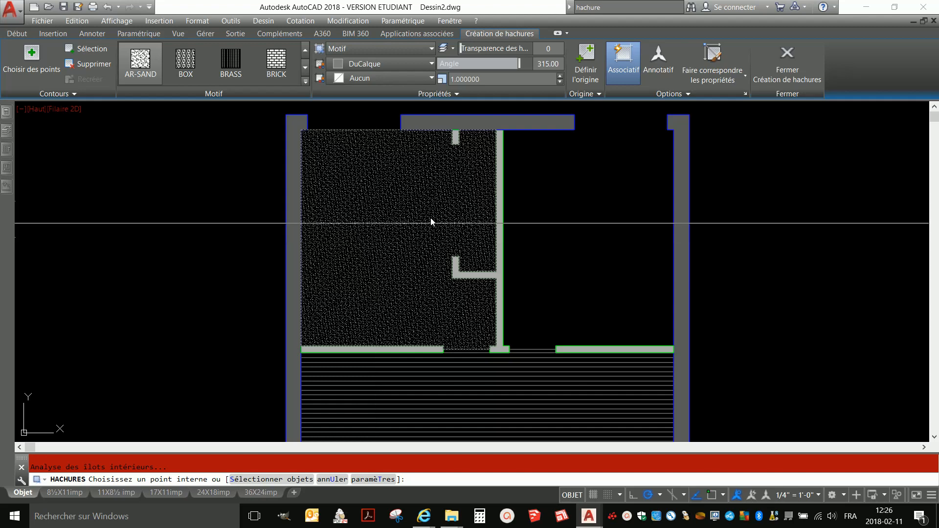
left_click(478, 79)
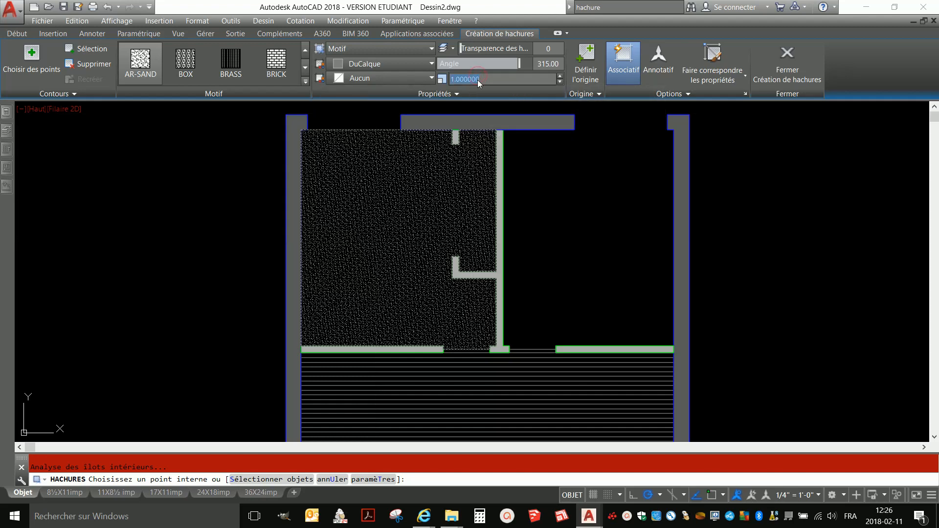
type("3")
key("Return")
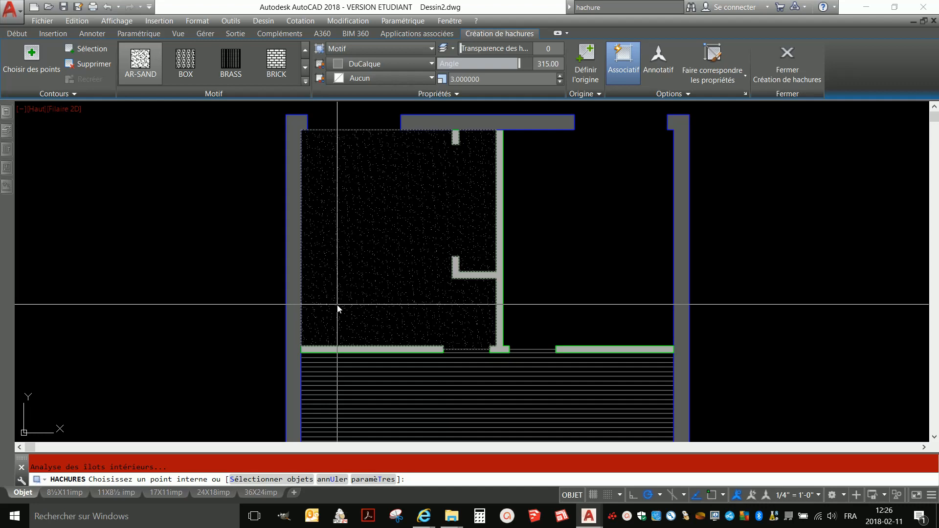
left_click(489, 79)
type("6")
key("Return")
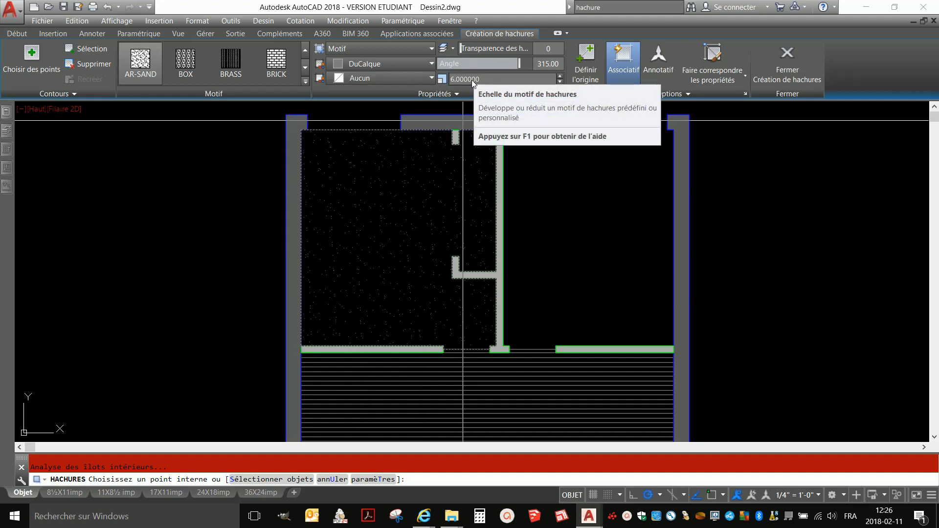
Step: Set the AR-SAND hatch's pattern scale to 5
left_click(473, 79)
type("5")
key("Return")
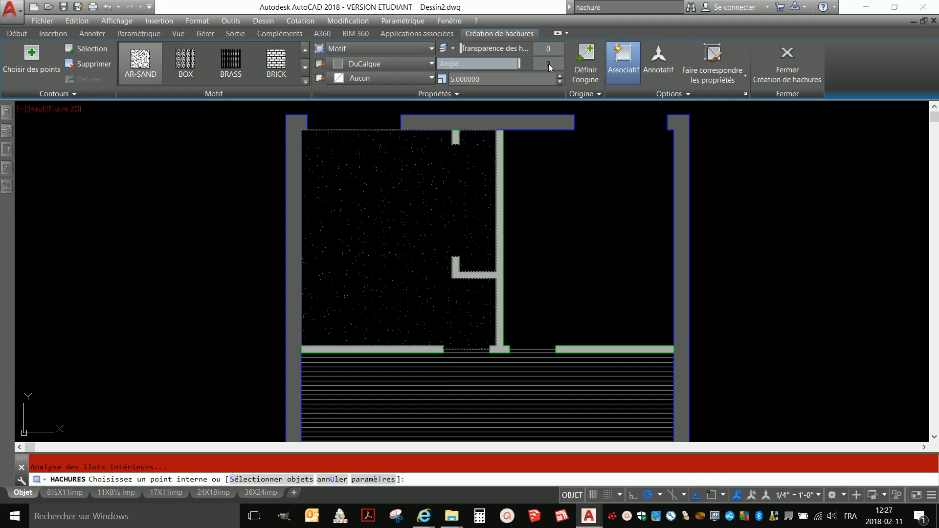
Step: Set the AR-SAND hatch's angle to 0 and finish the hatch
key("Return")
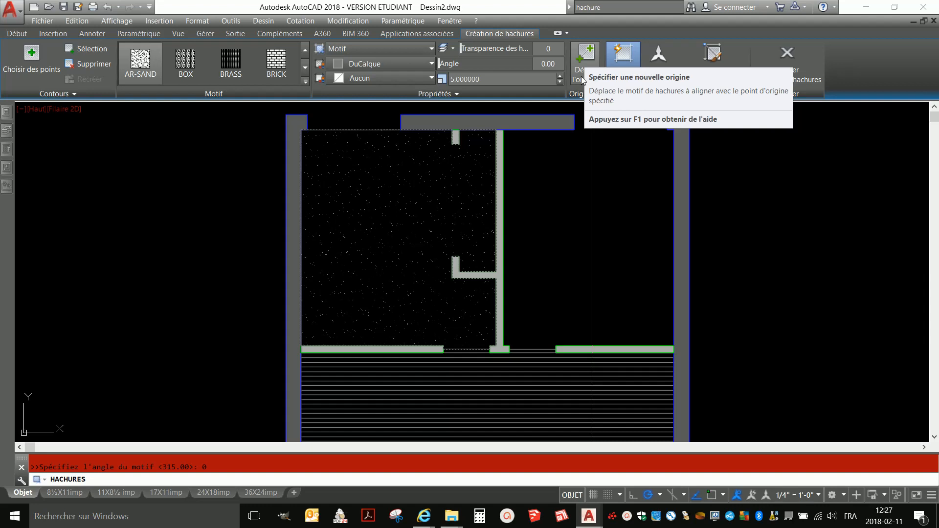
key("Return")
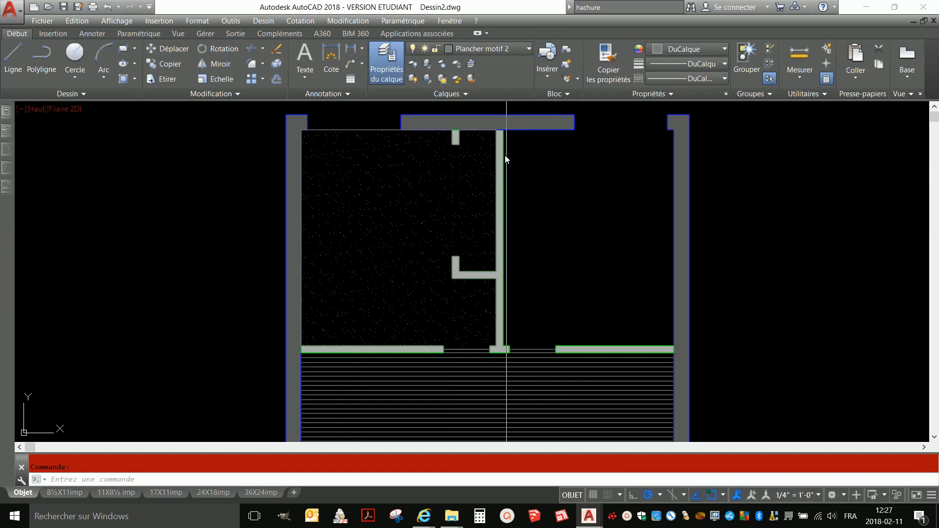
Step: Make "Plancher motif 1" the current layer and trace a closed polyline around the upper-right room, including half of its door opening
left_click(499, 48)
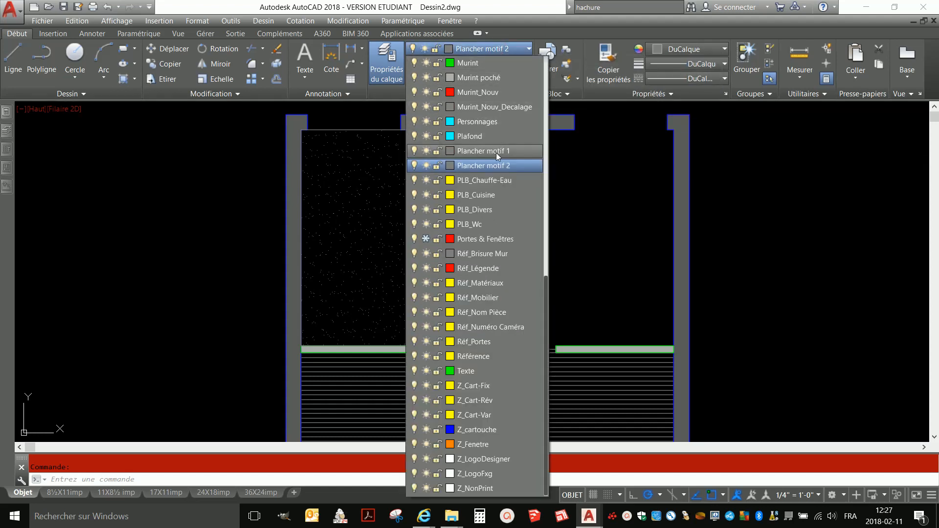
left_click(496, 152)
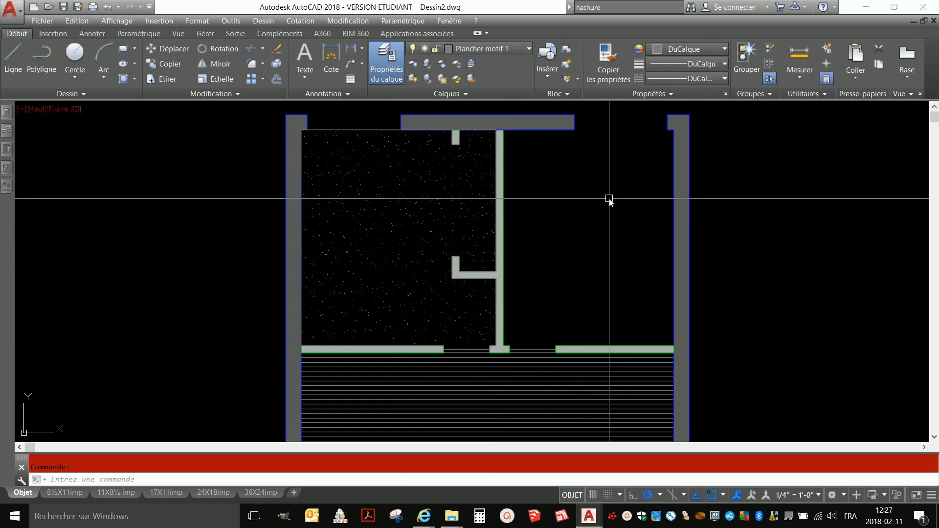
type("l")
key("Return")
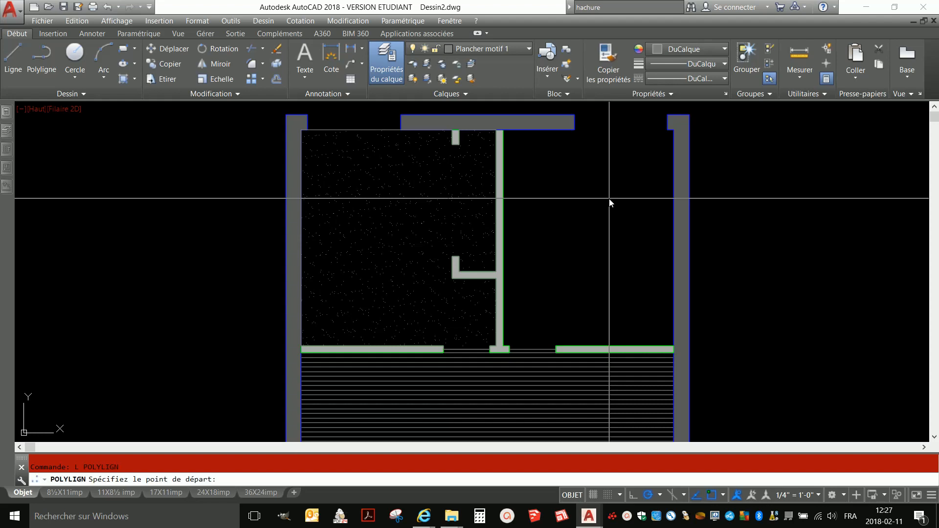
left_click(504, 347)
left_click(501, 130)
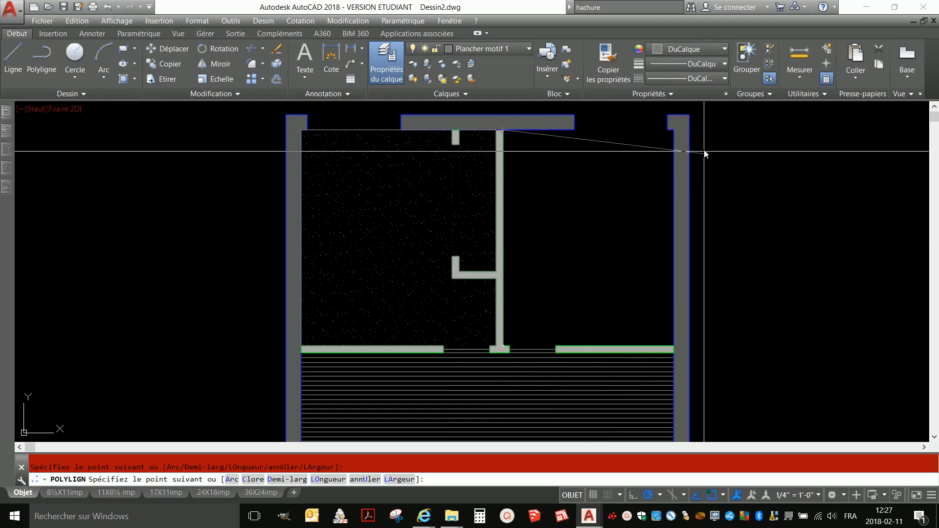
left_click(675, 130)
left_click(674, 346)
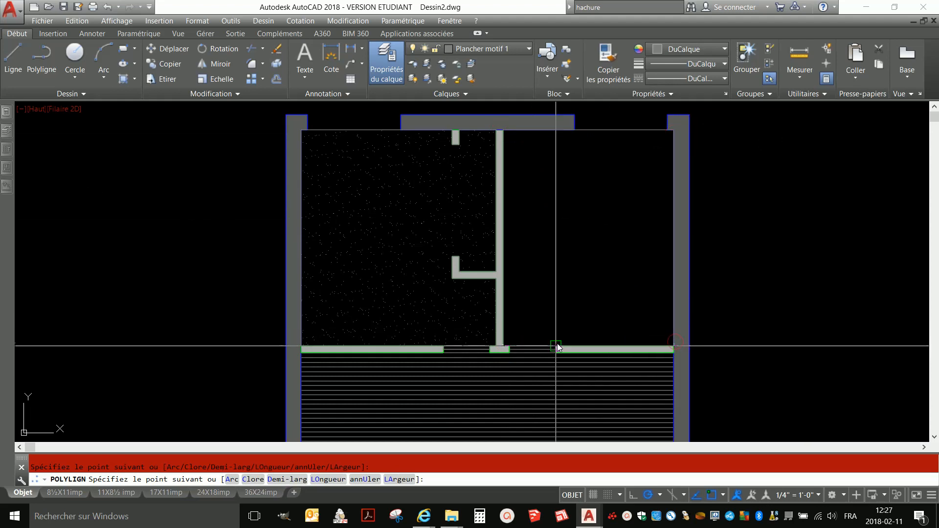
scroll(557, 344, "up", 10)
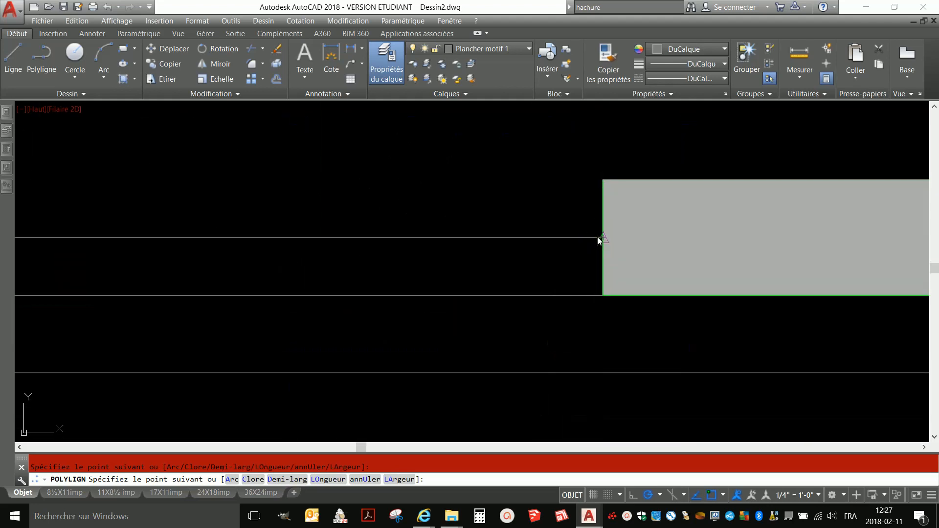
scroll(599, 240, "down", 4)
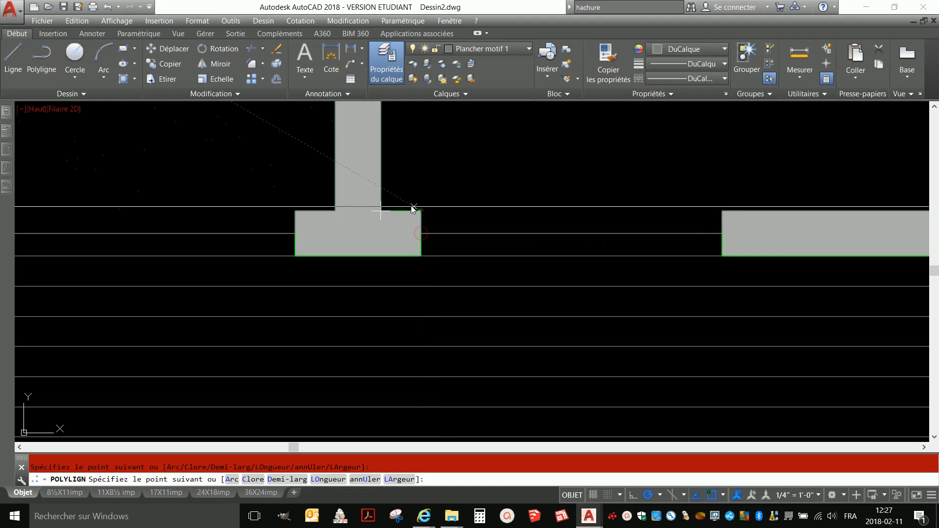
type("c")
key("Return")
scroll(418, 325, "down", 3)
scroll(418, 316, "down", 5)
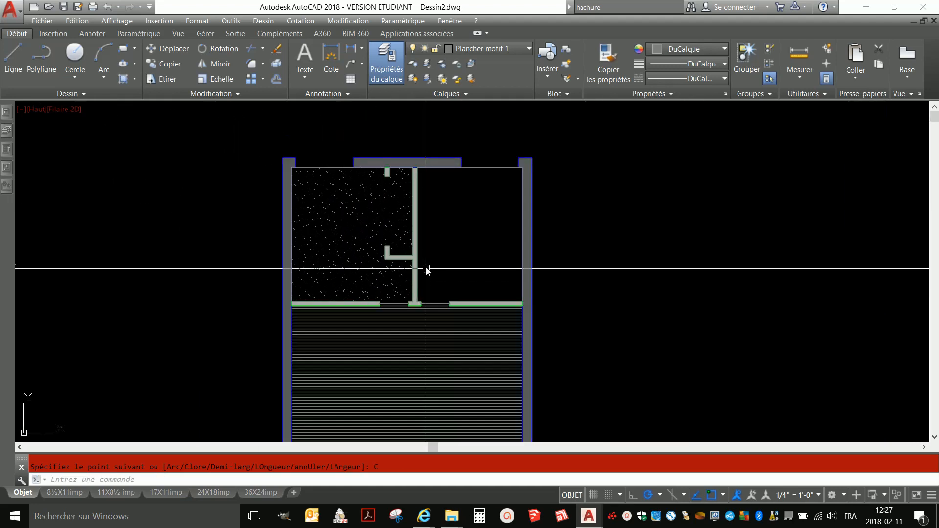
Step: Start a hatch with the ANSI37 pattern and apply it inside the upper-right room's boundary
scroll(497, 219, "up", 6)
scroll(550, 226, "down", 4)
scroll(548, 206, "up", 2)
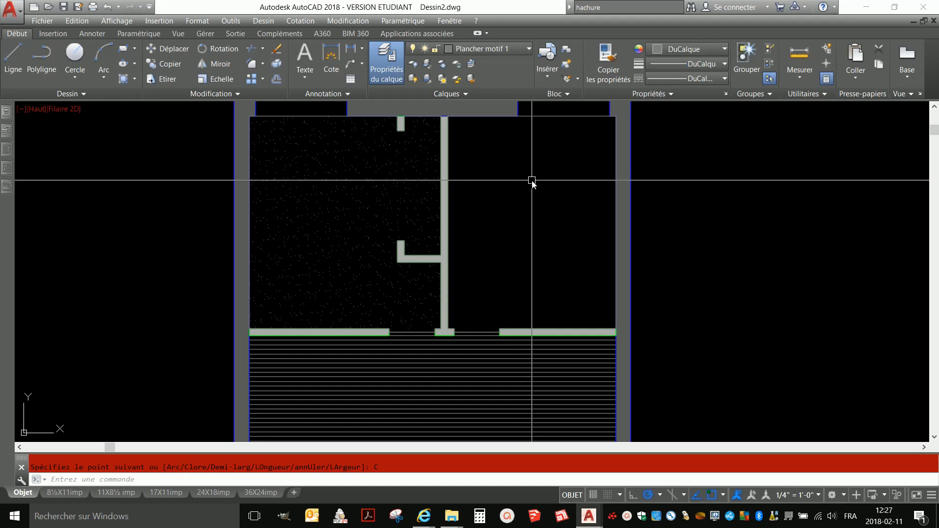
type("h")
key("Return")
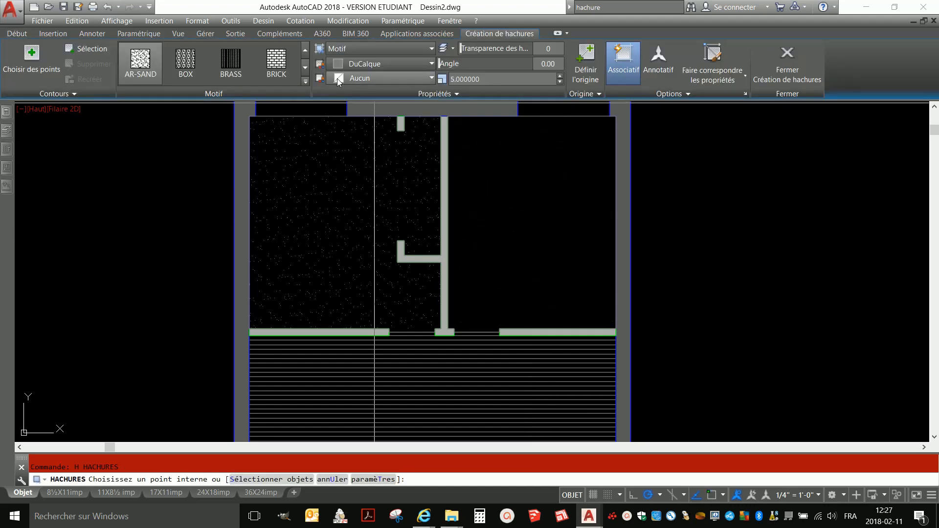
left_click(305, 51)
left_click(305, 51)
left_click(305, 51)
left_click(305, 51)
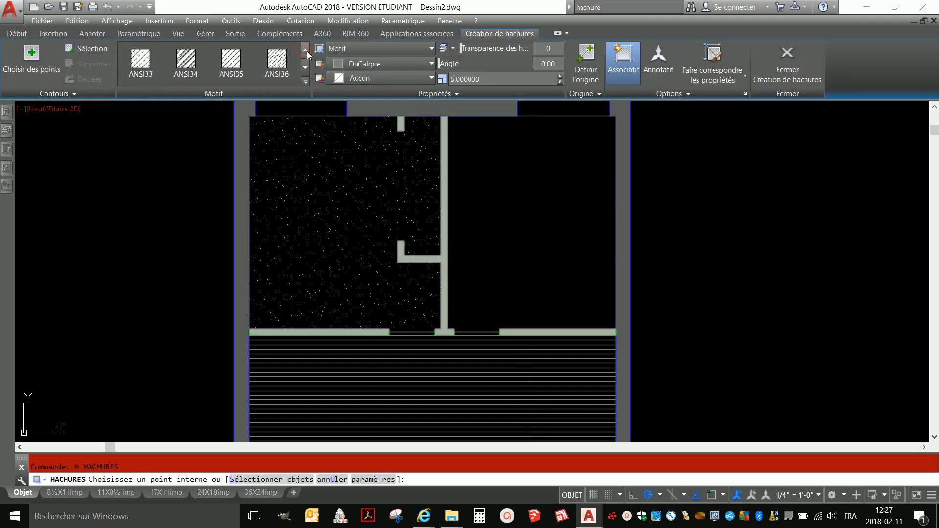
left_click(305, 67)
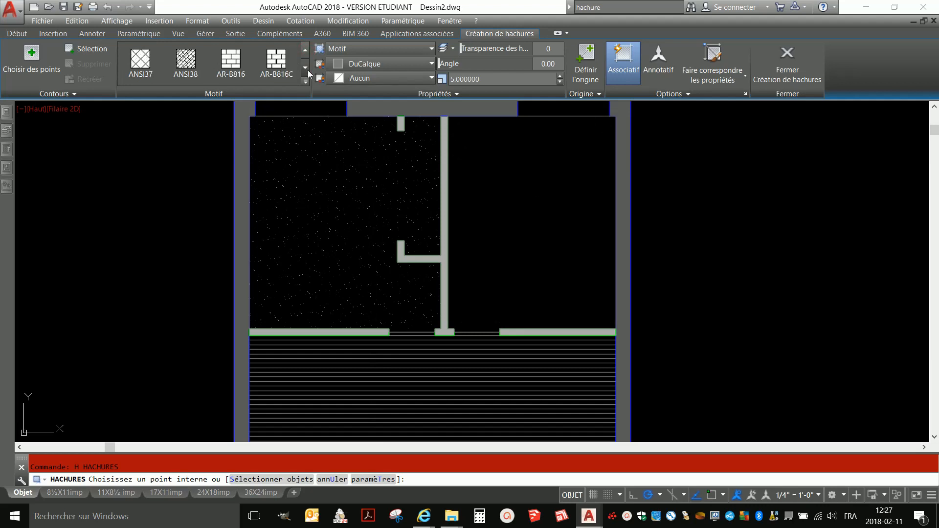
left_click(145, 65)
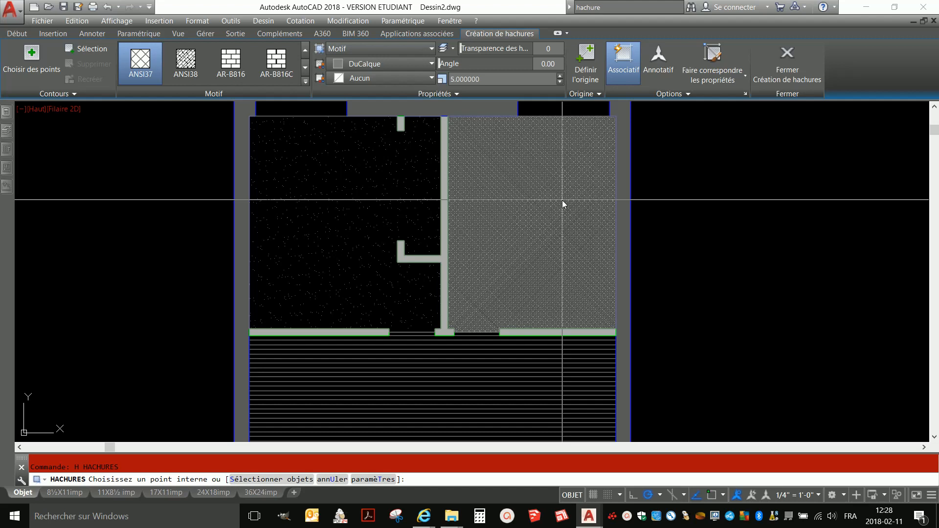
left_click(561, 195)
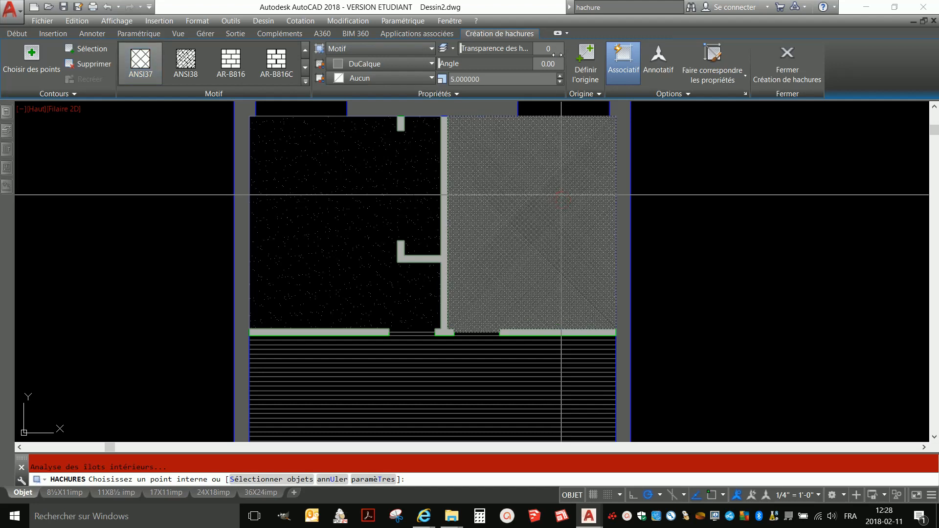
Step: Set the ANSI37 hatch's angle to 45 degrees
left_click(555, 65)
type("45")
key("Return")
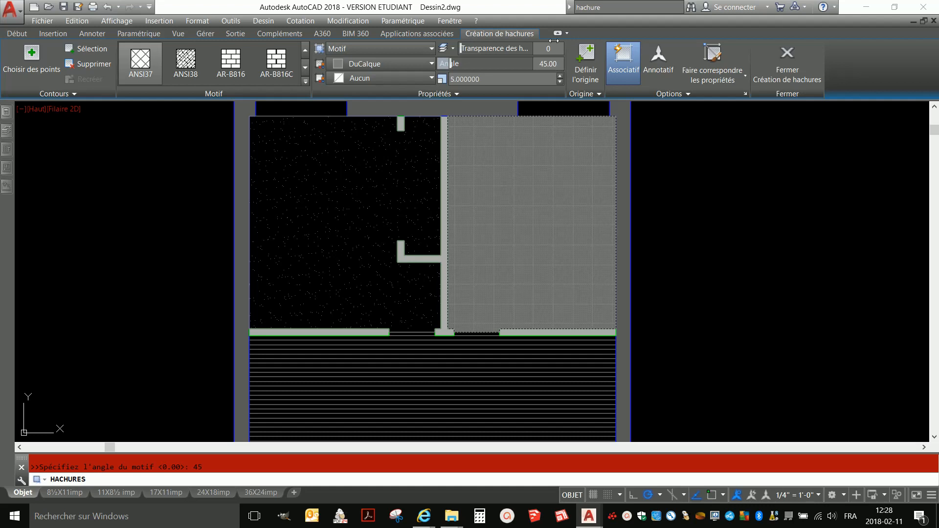
Step: Try a pattern scale of 12 on the upper-right room's ANSI37 hatch
left_click(501, 78)
type("12")
key("Return")
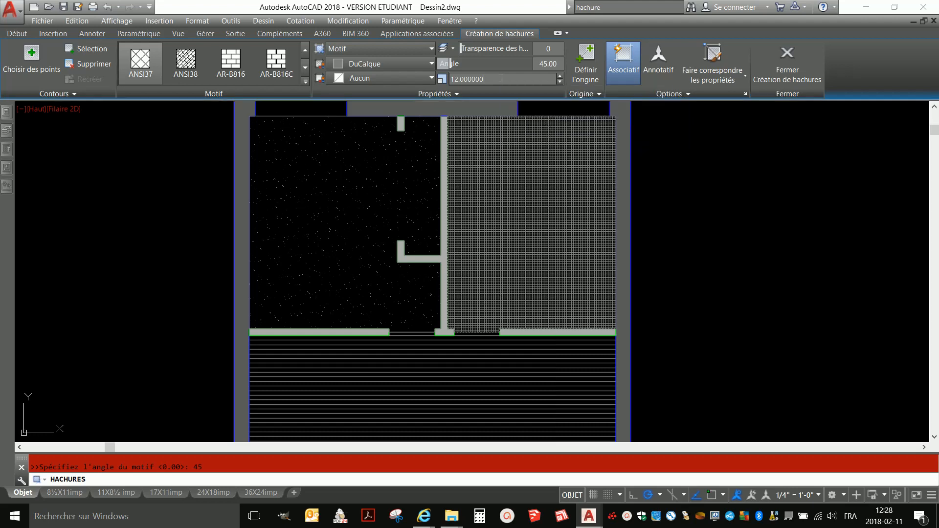
Step: Set the ANSI37 hatch's scale to 96, place its origin at the midpoint of the doorway's boundary line and finish the hatch
left_click(452, 80)
type("96")
key("Return")
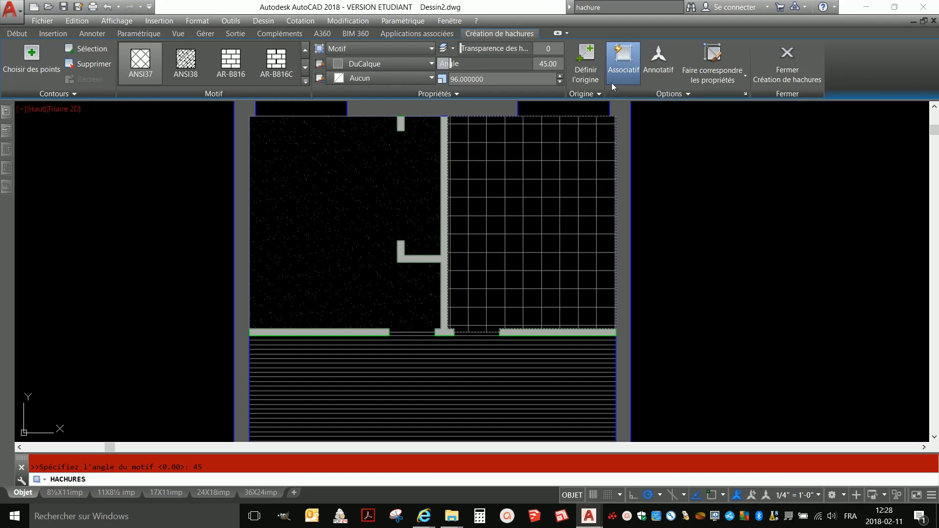
left_click(587, 73)
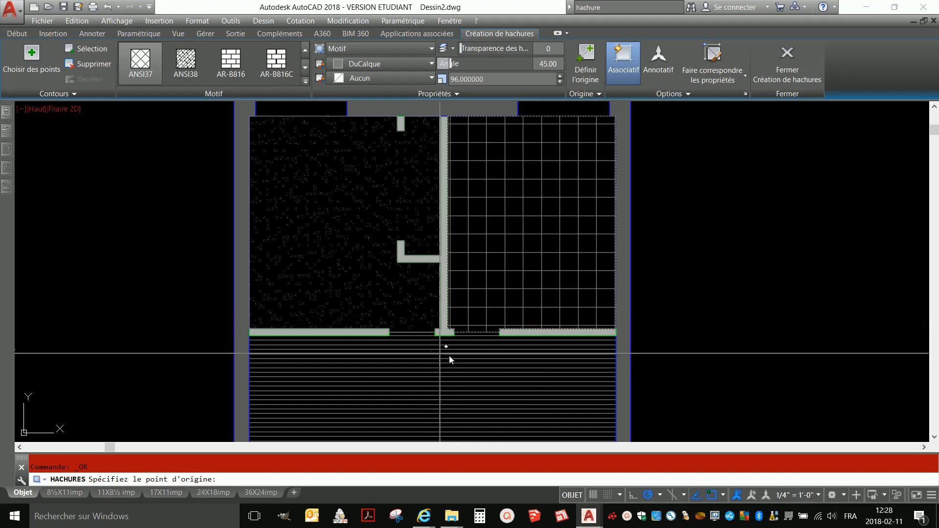
left_click(476, 333)
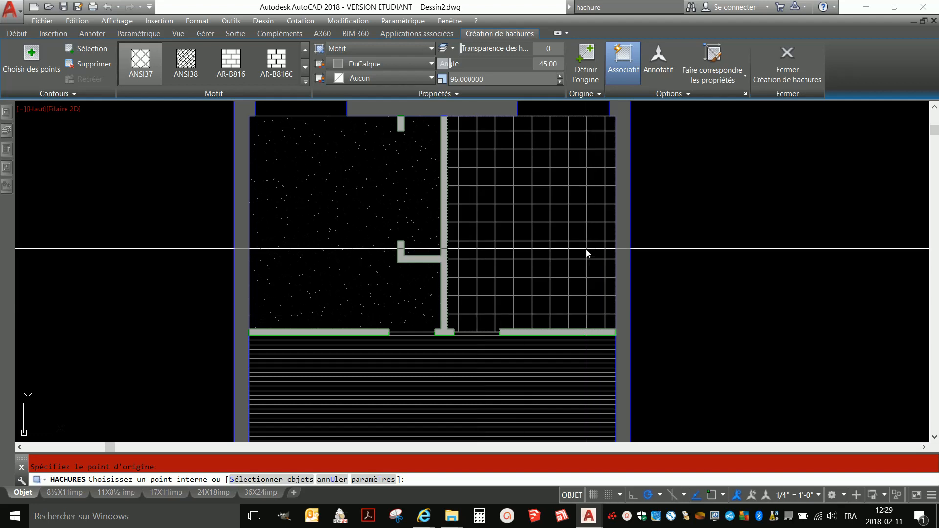
key("Return")
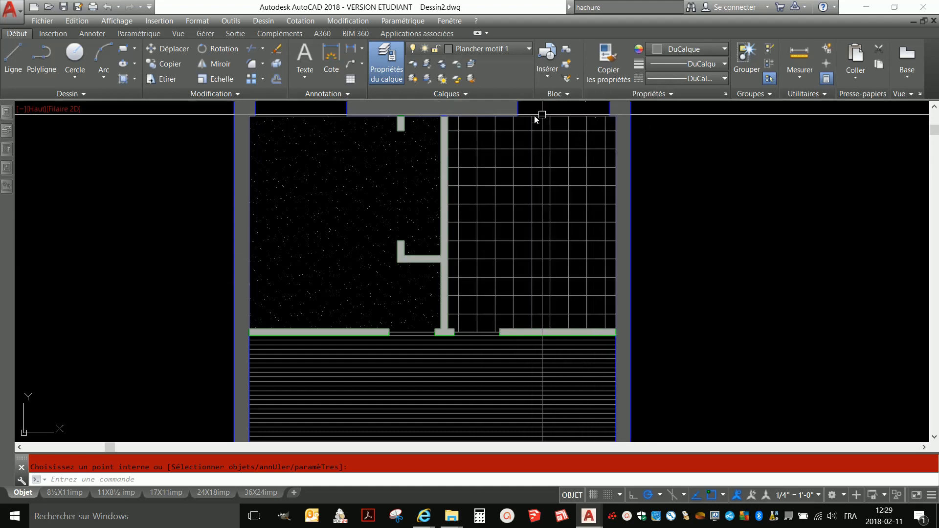
Step: Thaw all layers of the floor plan
left_click(442, 78)
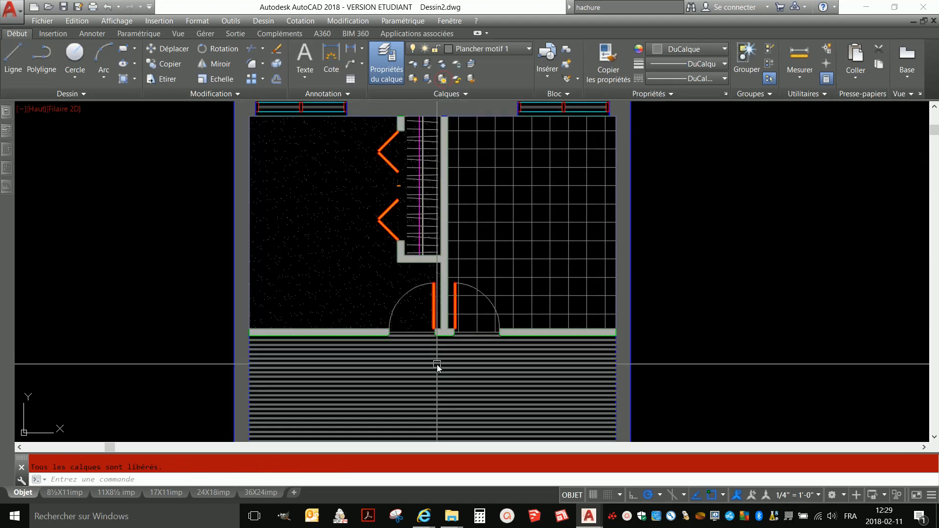
scroll(436, 366, "up", 3)
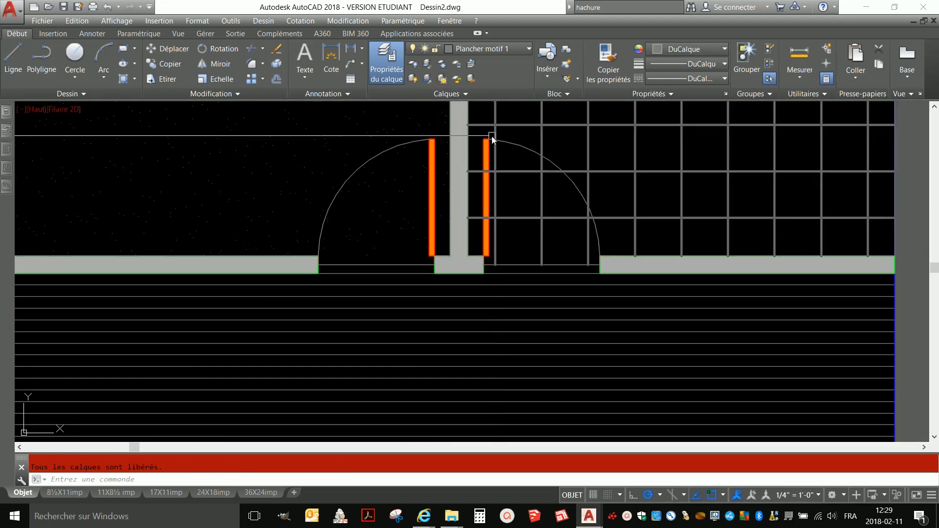
scroll(514, 329, "down", 4)
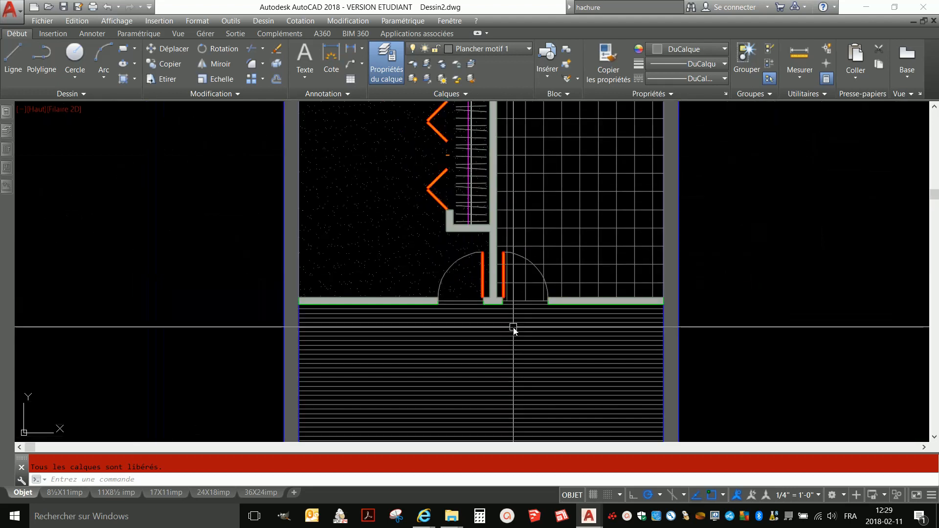
Step: Send the two upper rooms' boundary polylines and their hatches to the back of the draw order
scroll(526, 319, "up", 5)
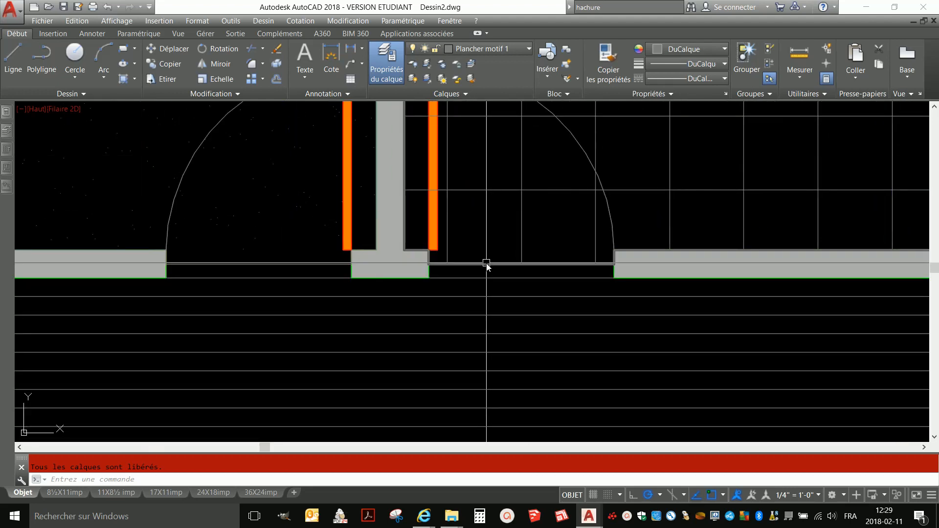
left_click(487, 263)
left_click(304, 264)
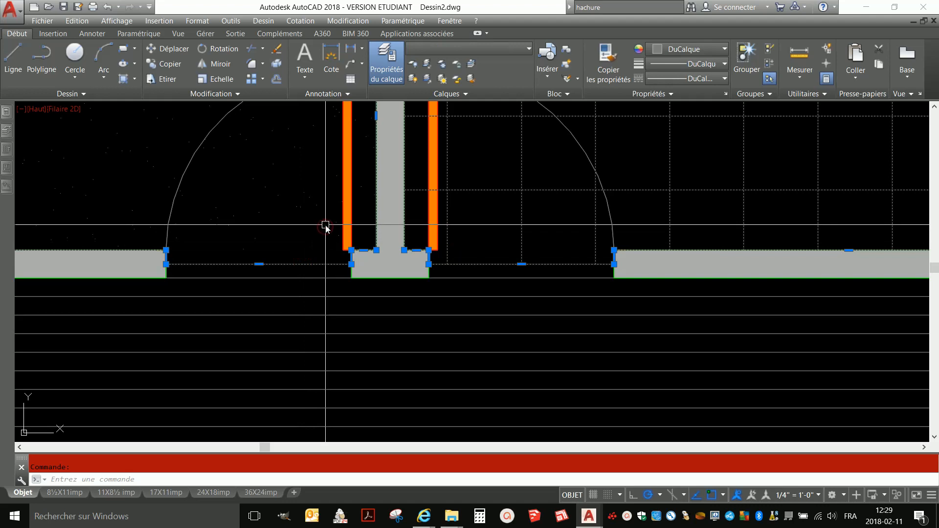
scroll(475, 283, "down", 5)
scroll(489, 236, "down", 3)
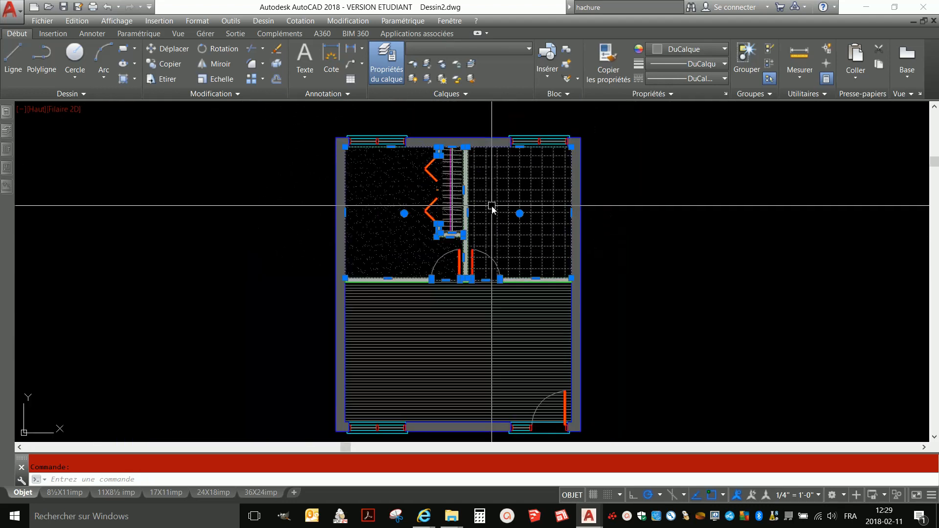
right_click(514, 196)
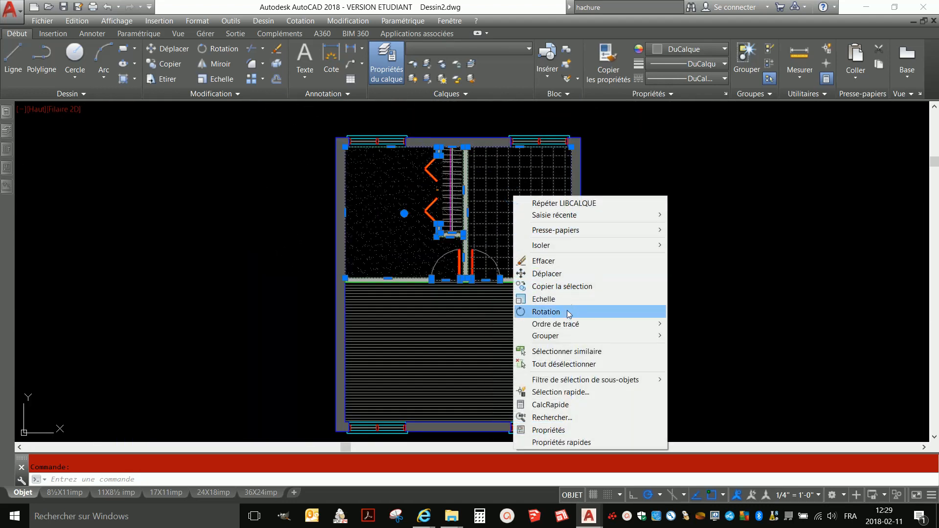
mouse_move(570, 324)
left_click(711, 337)
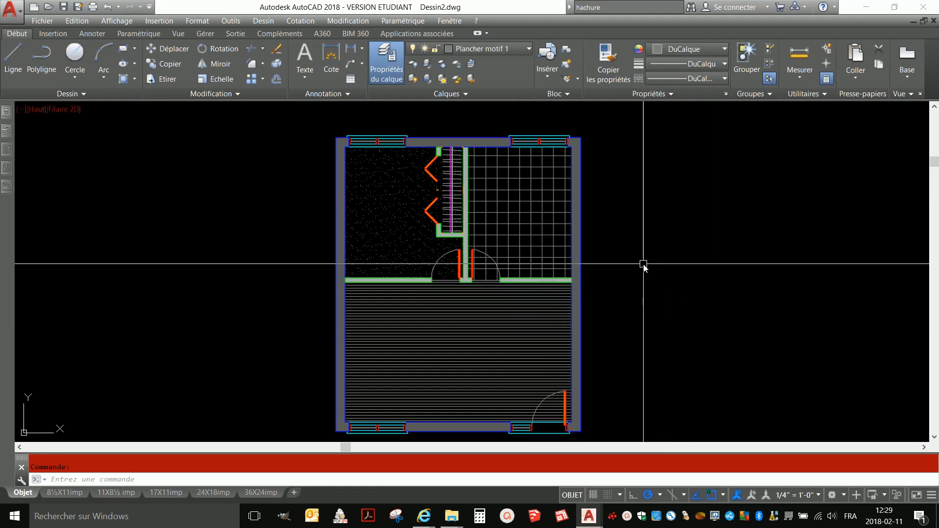
Step: Freeze the layer of the entrance door and windows by picking the entrance door's frame
scroll(616, 182, "down", 2)
scroll(585, 332, "up", 4)
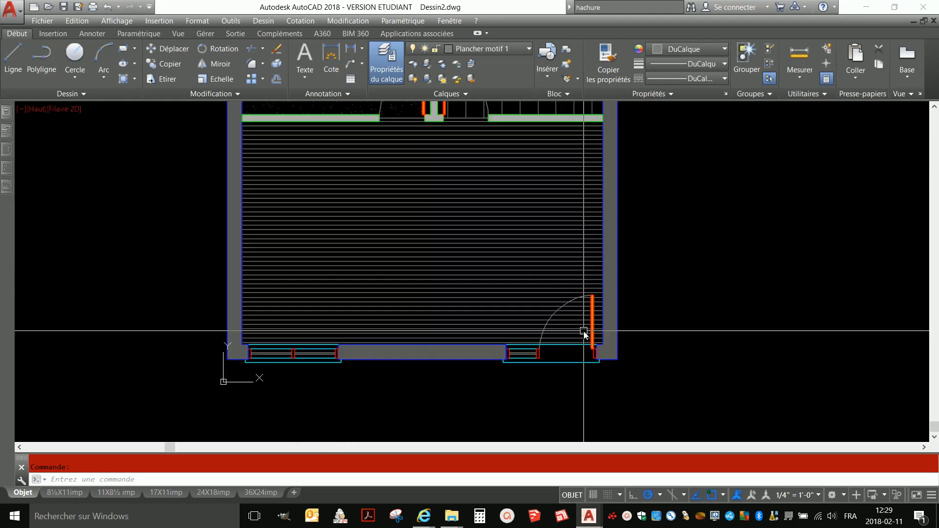
scroll(562, 352, "down", 4)
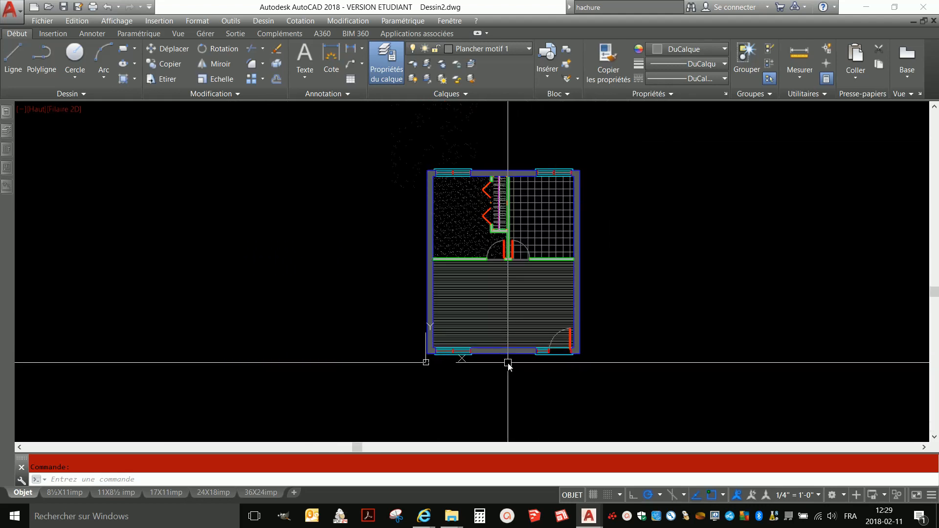
scroll(509, 363, "up", 4)
scroll(514, 355, "down", 2)
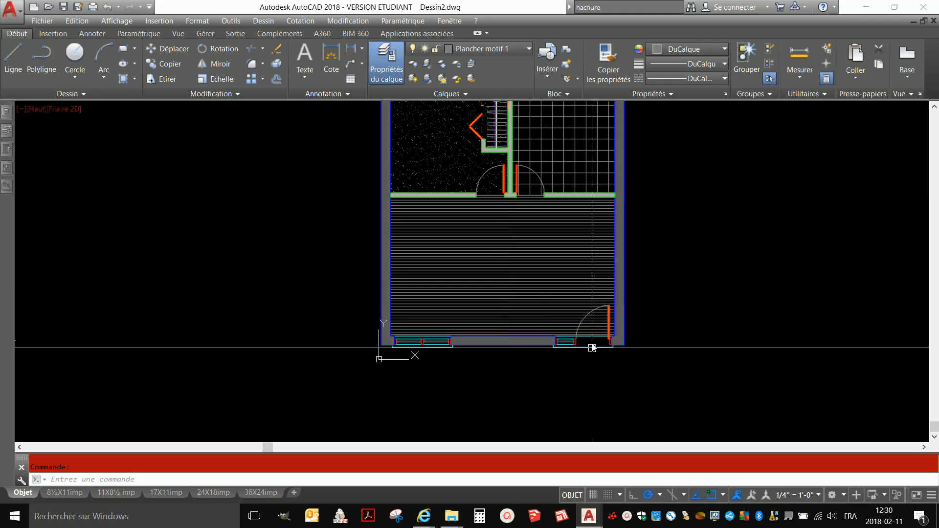
scroll(594, 338, "up", 5)
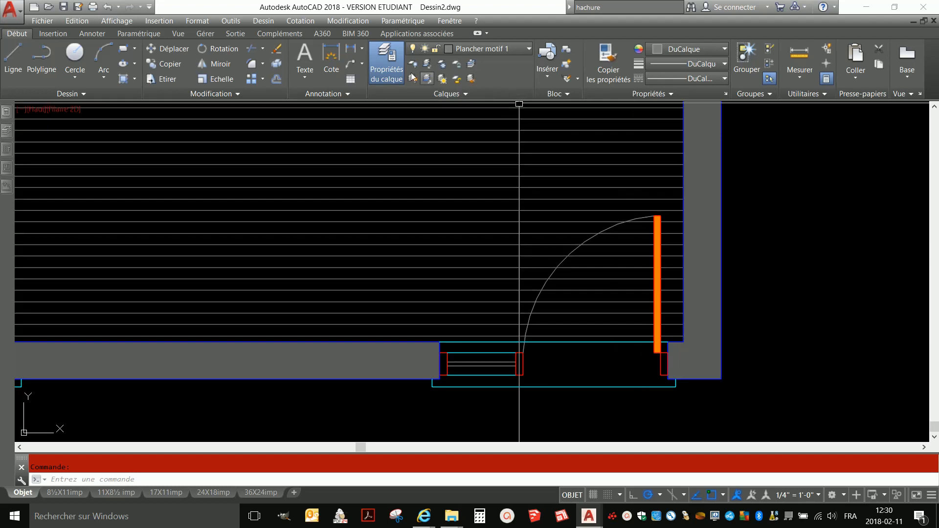
left_click(442, 64)
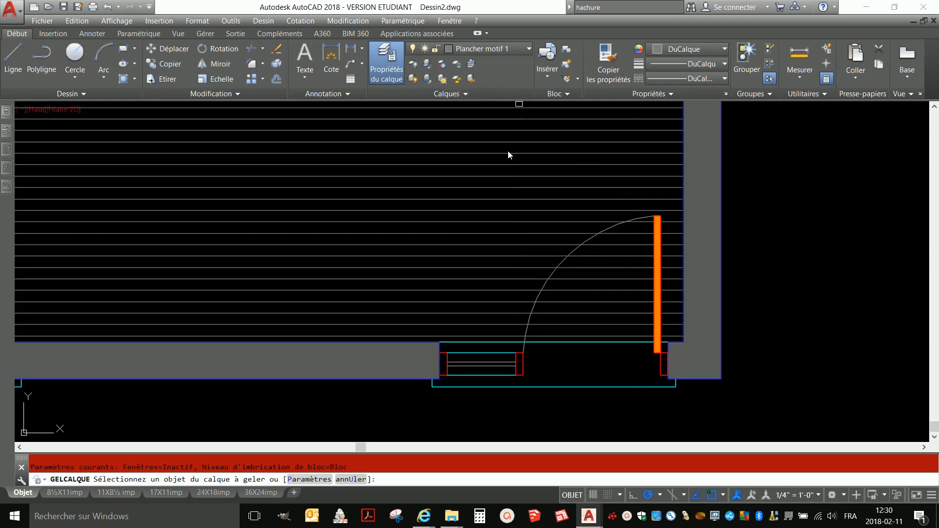
left_click(663, 365)
key("Return")
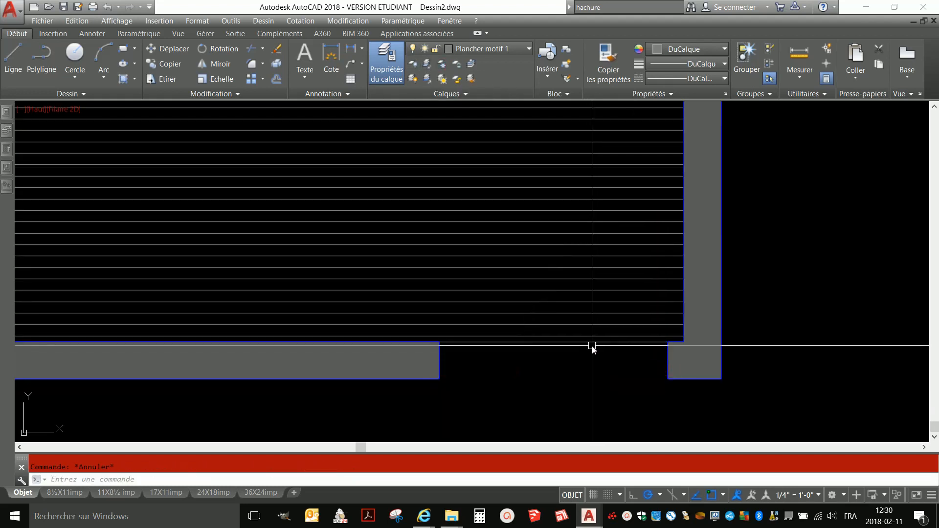
Step: Add one vertex to the bottom edge and one to the right edge of the lower room's boundary polyline, near the entrance
left_click(594, 343)
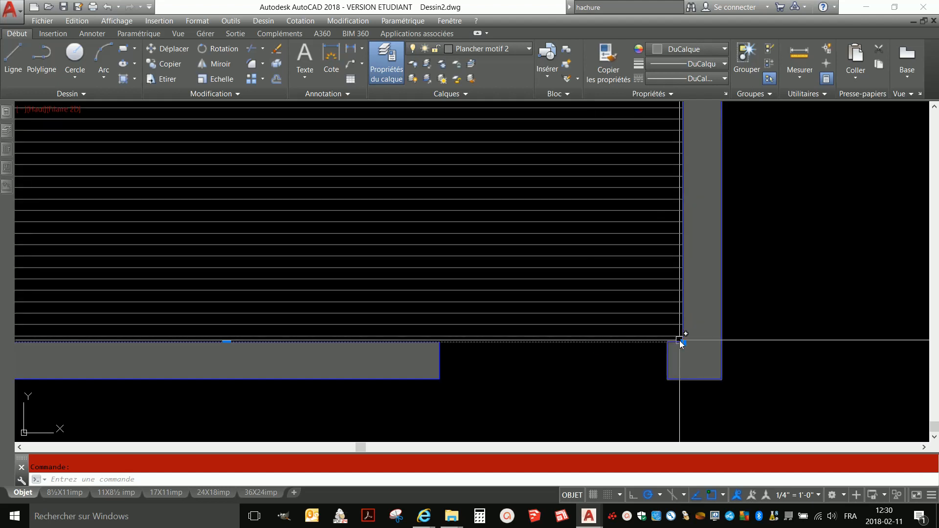
mouse_move(684, 345)
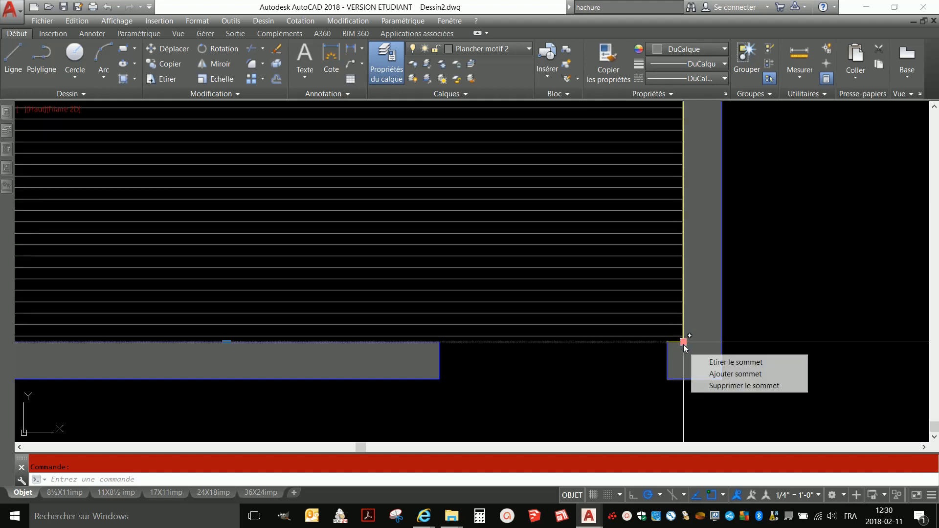
left_click(719, 374)
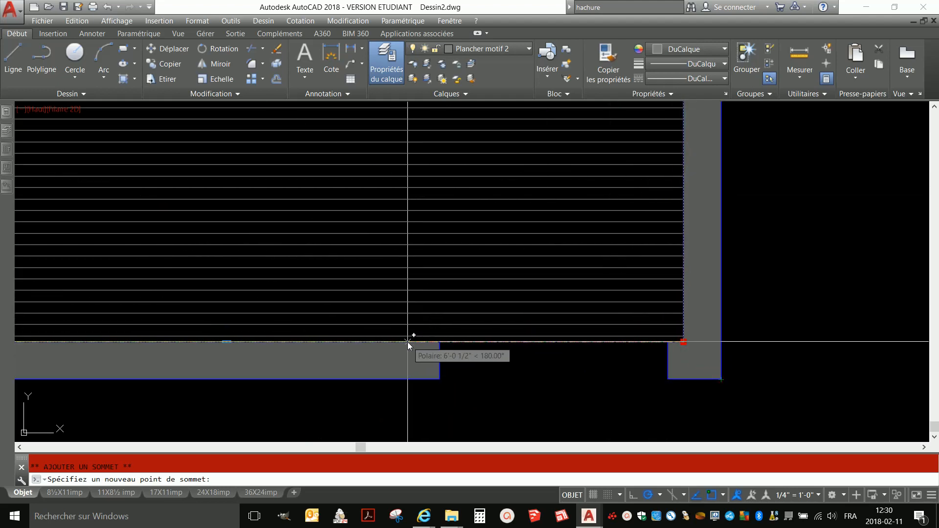
left_click(373, 342)
scroll(538, 390, "down", 4)
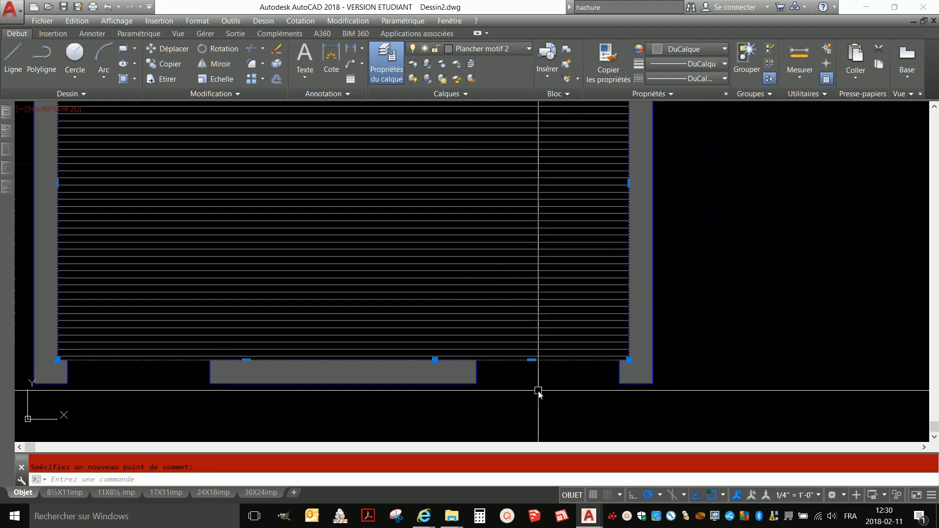
mouse_move(595, 150)
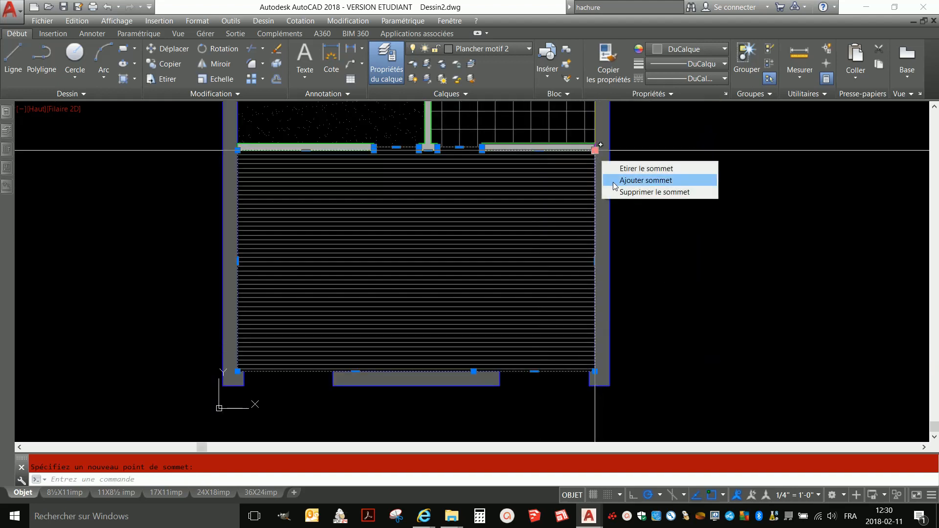
left_click(637, 180)
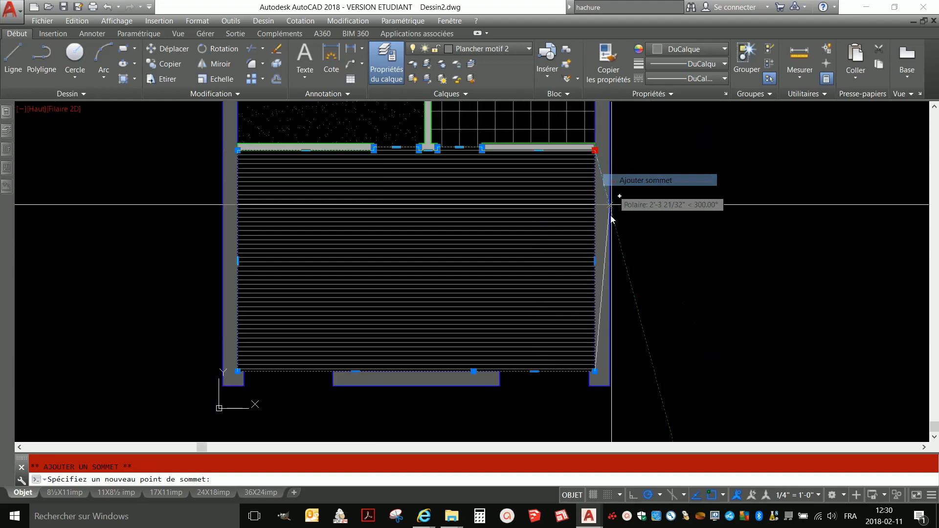
left_click(595, 302)
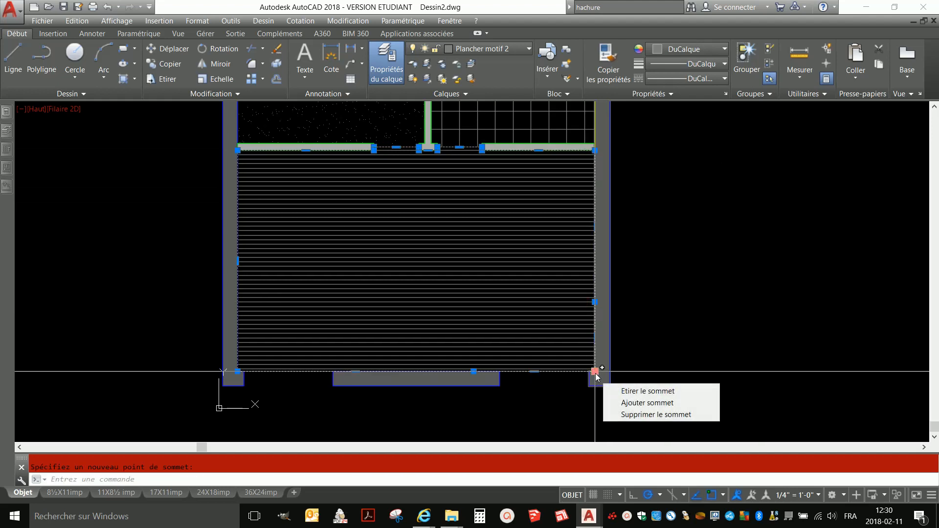
Step: Stretch the boundary polyline's lower-right corner inward to align with the two added vertices, cutting a rectangular notch at the entrance
left_click(595, 372)
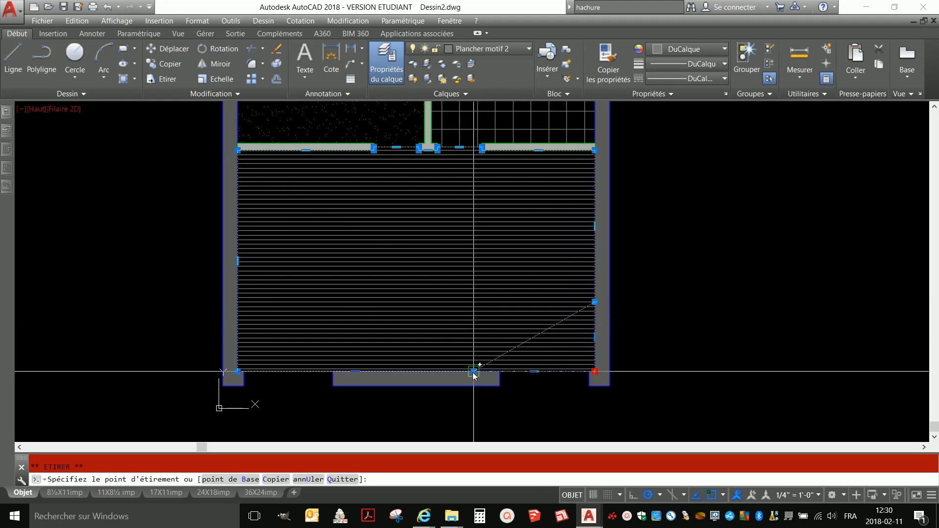
left_click(474, 303)
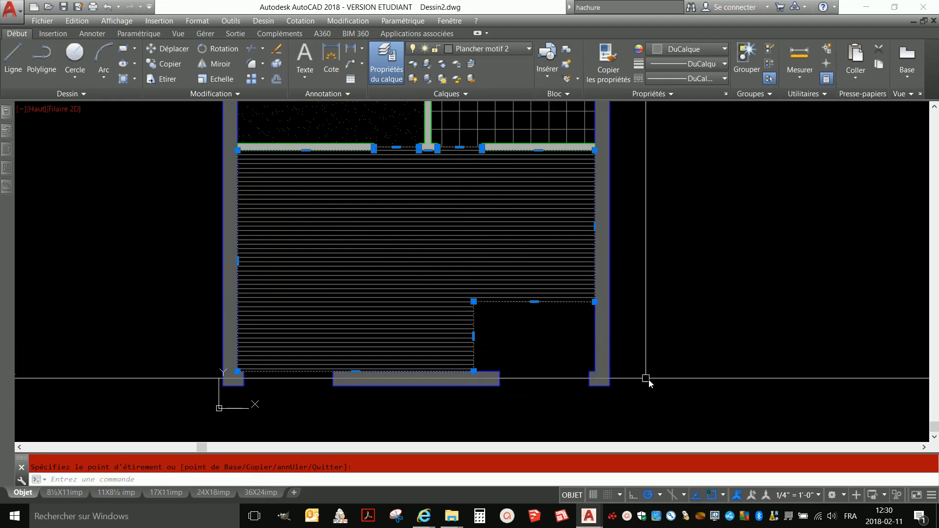
key("Escape")
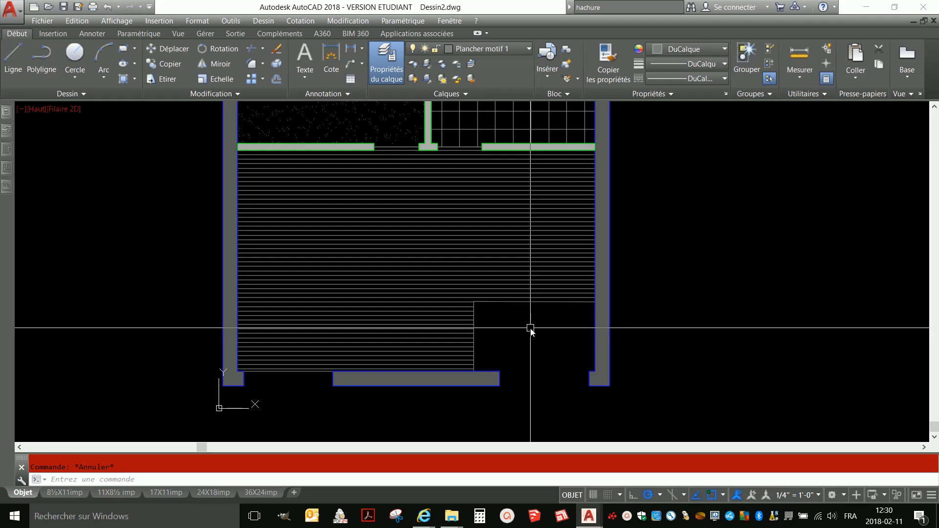
type("LLL")
key("Return")
left_click(601, 373)
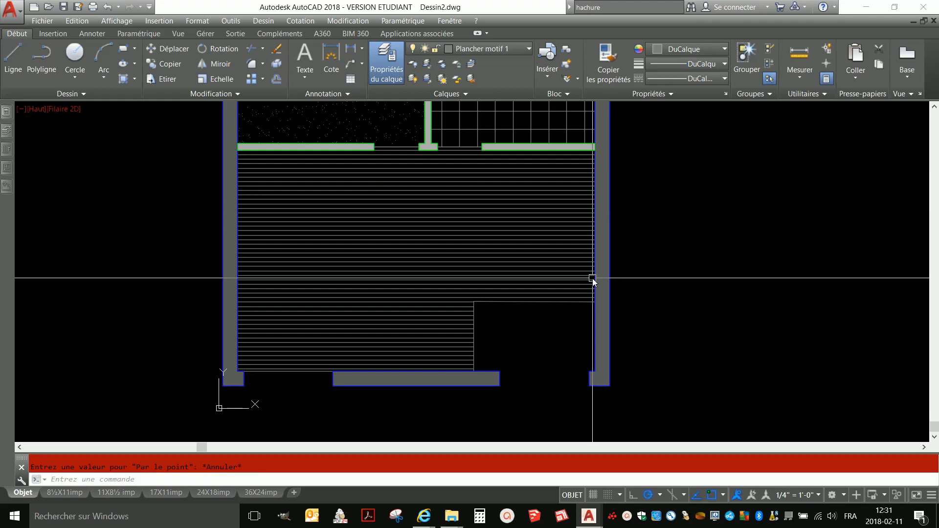
key("Escape")
Step: Draw a vertical construction line through the inner corner of the right exterior wall beside the entrance
type("LL")
key("Return")
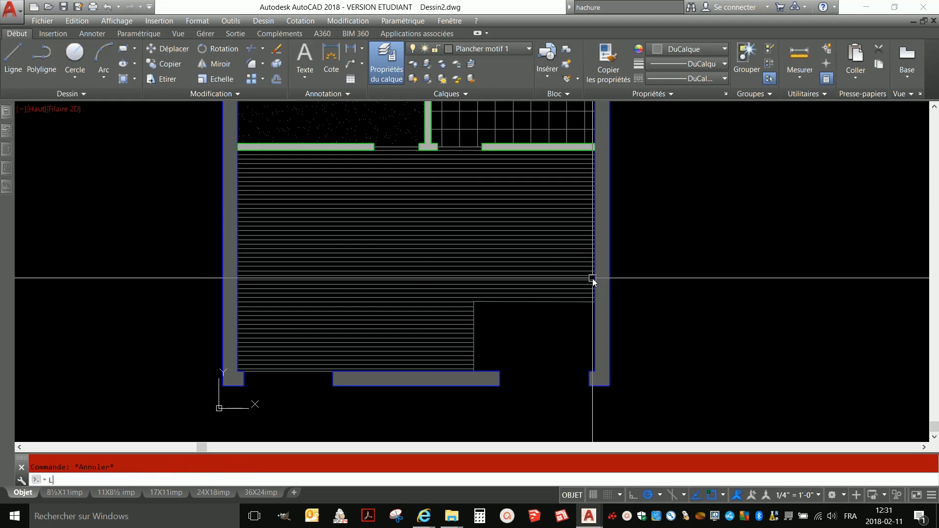
key("Return")
type("V")
key("Return")
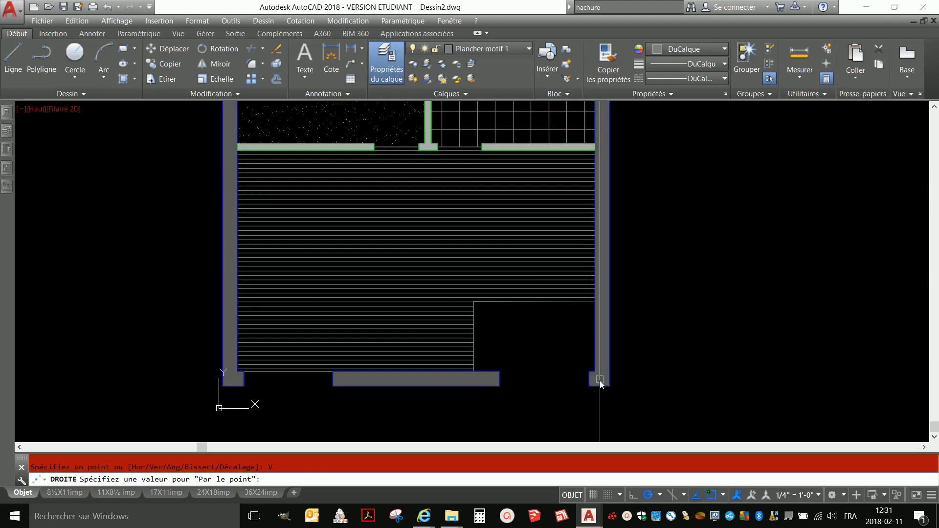
left_click(596, 378)
key("Escape")
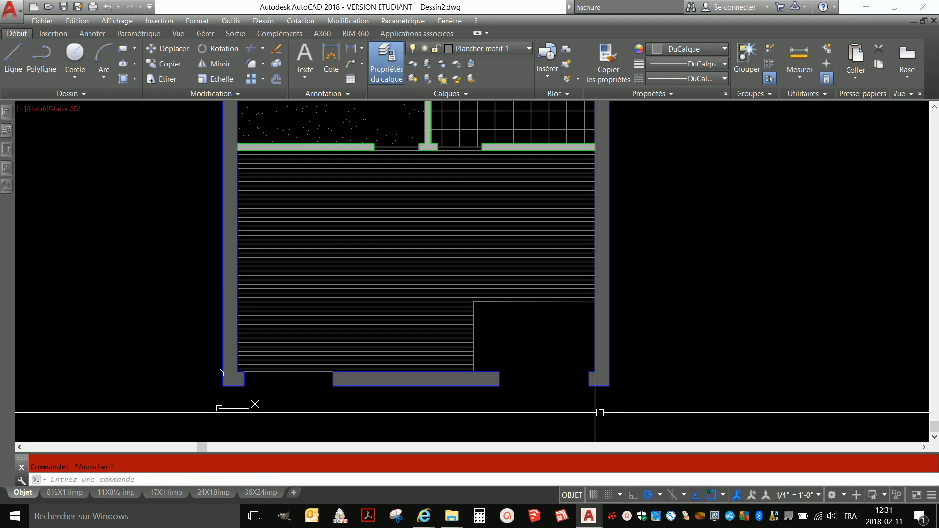
Step: Offset the vertical construction line by 72 inches toward the inside of the room
key("Return")
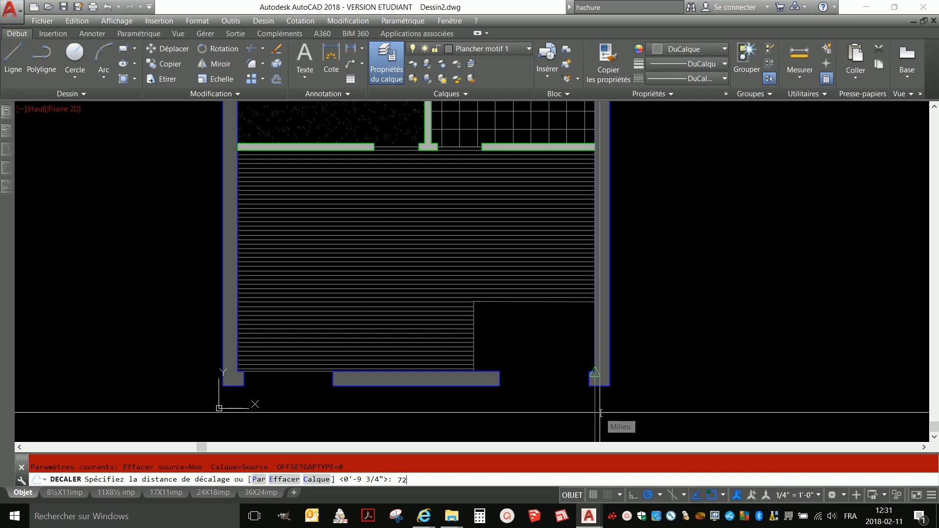
key("Return")
left_click(596, 408)
left_click(458, 402)
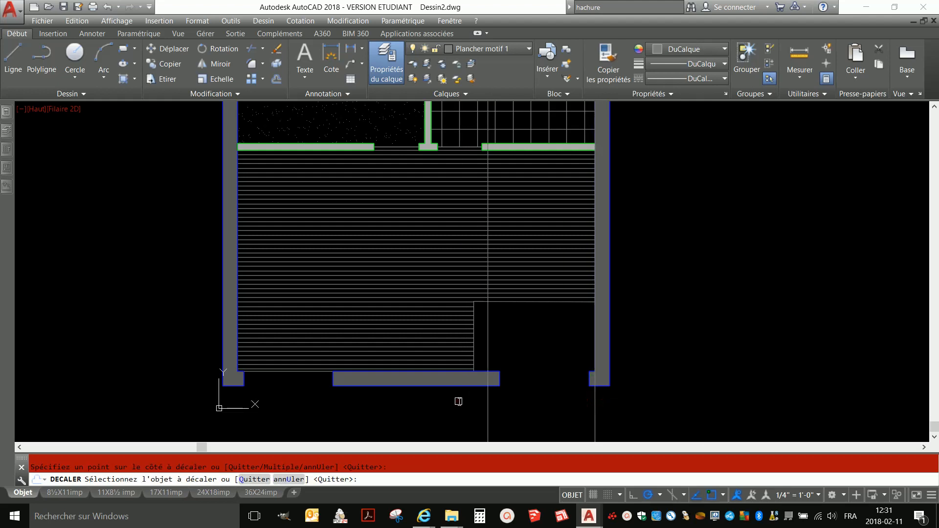
key("Escape")
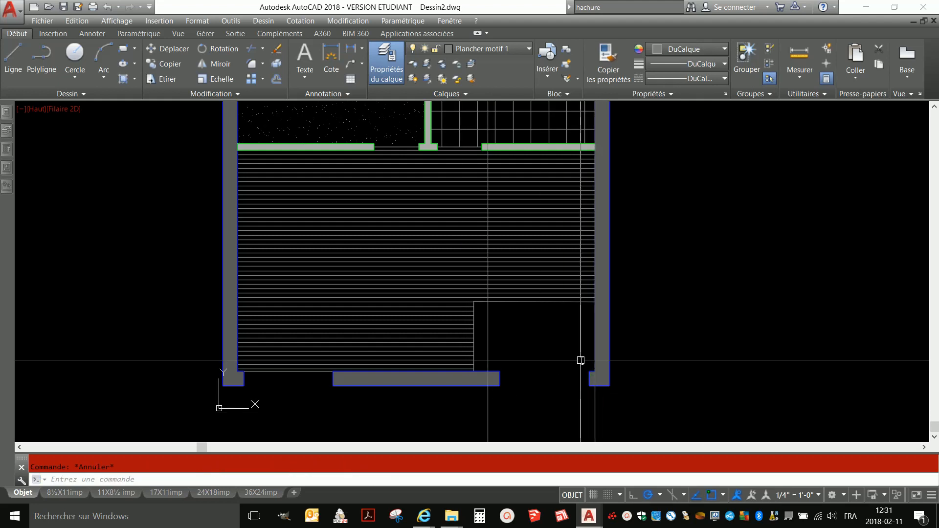
Step: Draw a horizontal construction line through the inner wall corner beside the entrance
type("dr")
key("Return")
type("H")
key("Return")
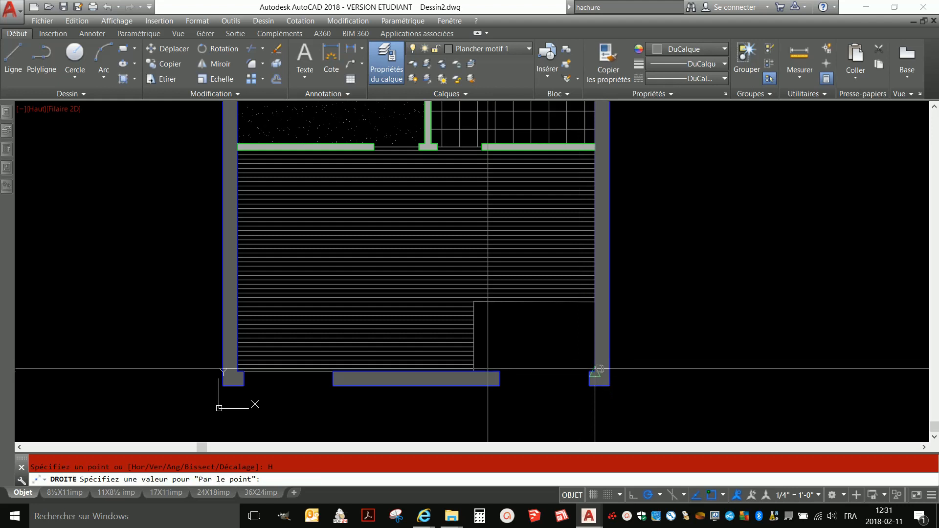
left_click(596, 372)
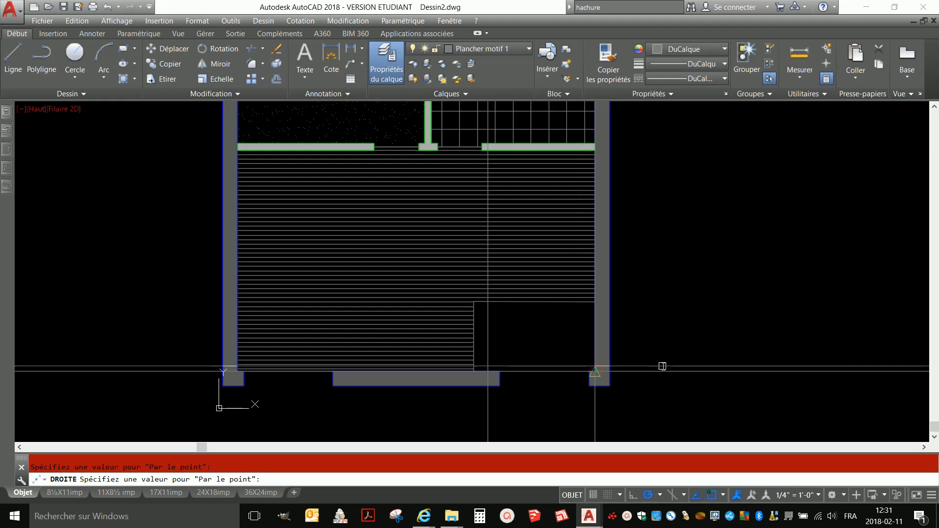
key("Escape")
Step: Offset the horizontal construction line by 48 inches upward into the room
type("dec")
key("Return")
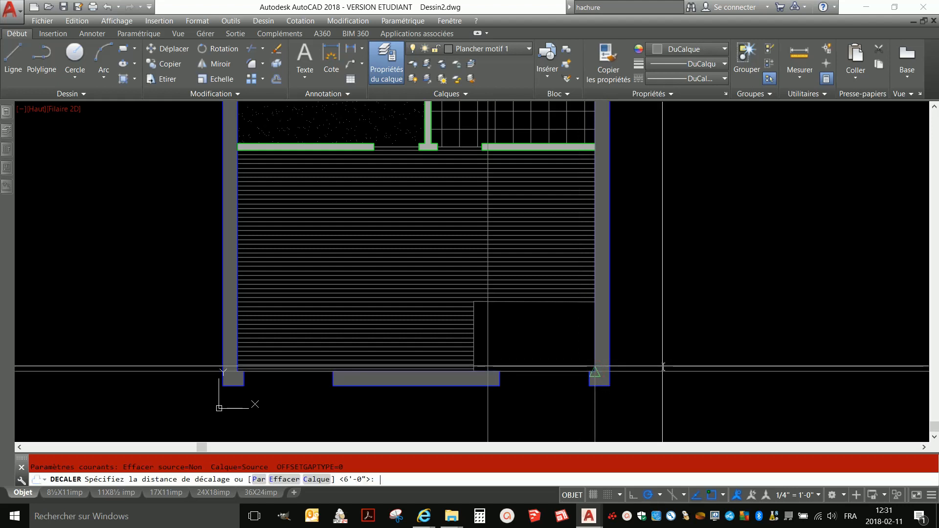
type("48")
key("Return")
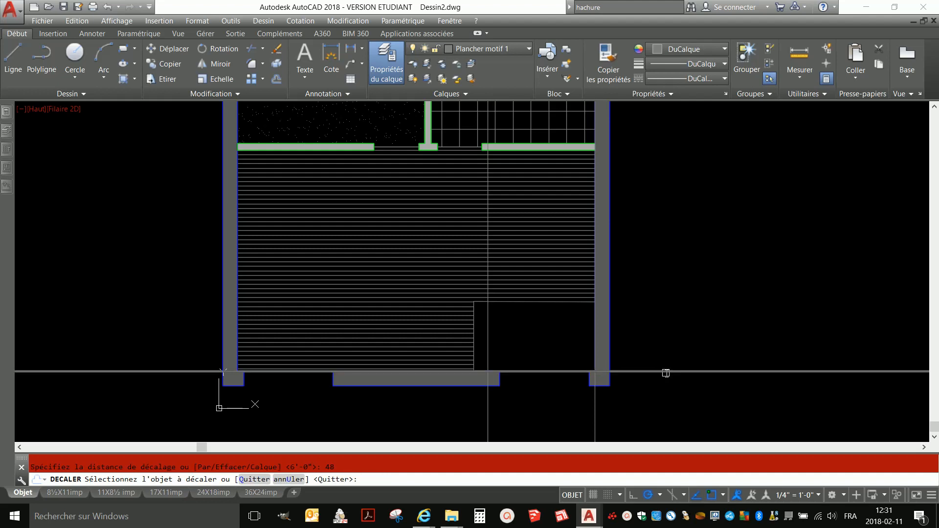
left_click(664, 371)
left_click(666, 295)
key("Escape")
left_click(713, 266)
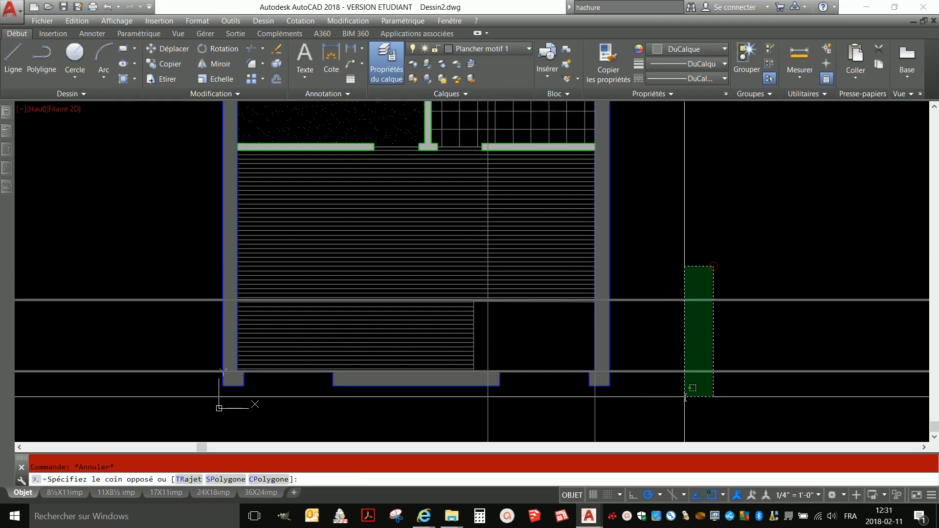
key("Escape")
Step: Stretch the three notch vertices of the lower room's boundary polyline onto the construction lines' intersections with the wall and each other
left_click(476, 316)
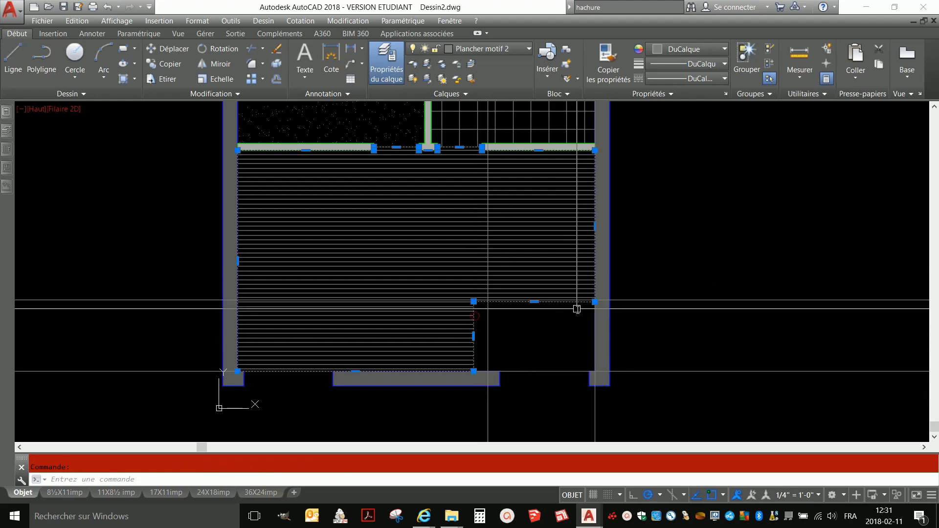
scroll(596, 301, "up", 8)
left_click(596, 289)
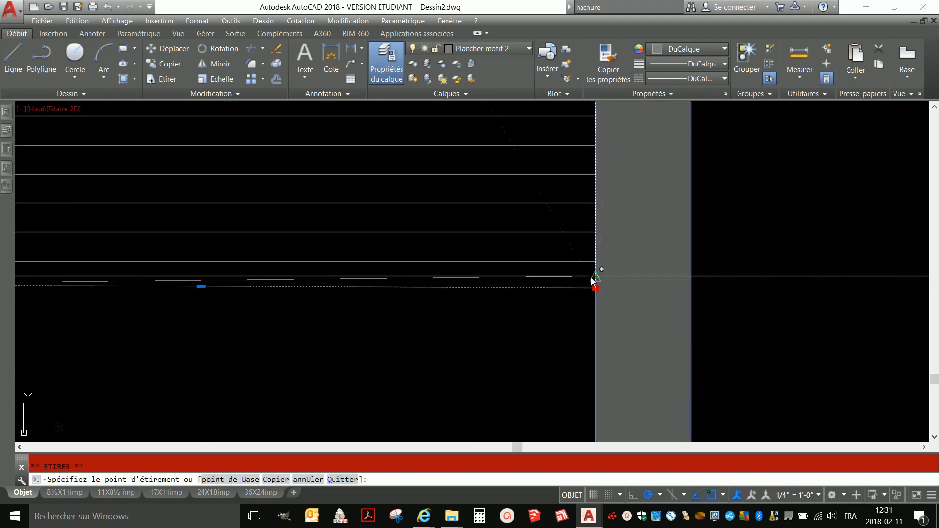
left_click(596, 276)
scroll(606, 240, "down", 6)
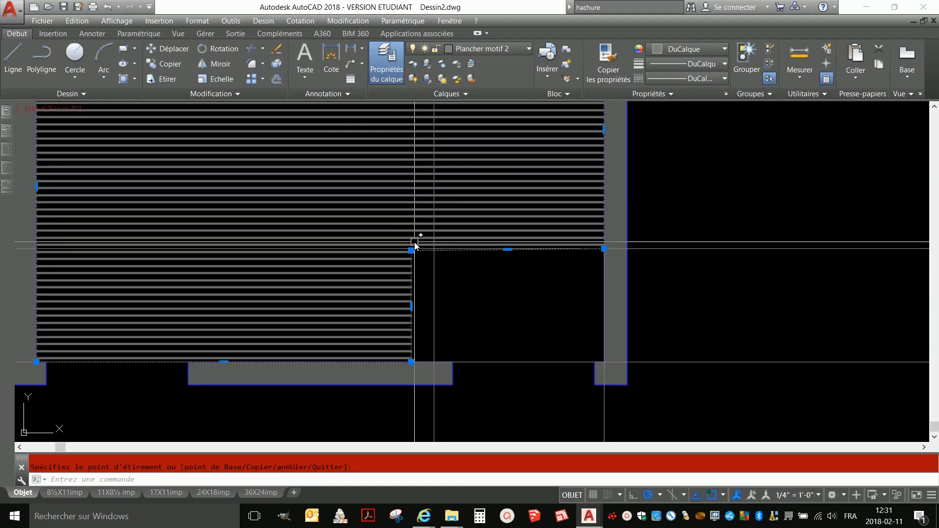
left_click(411, 250)
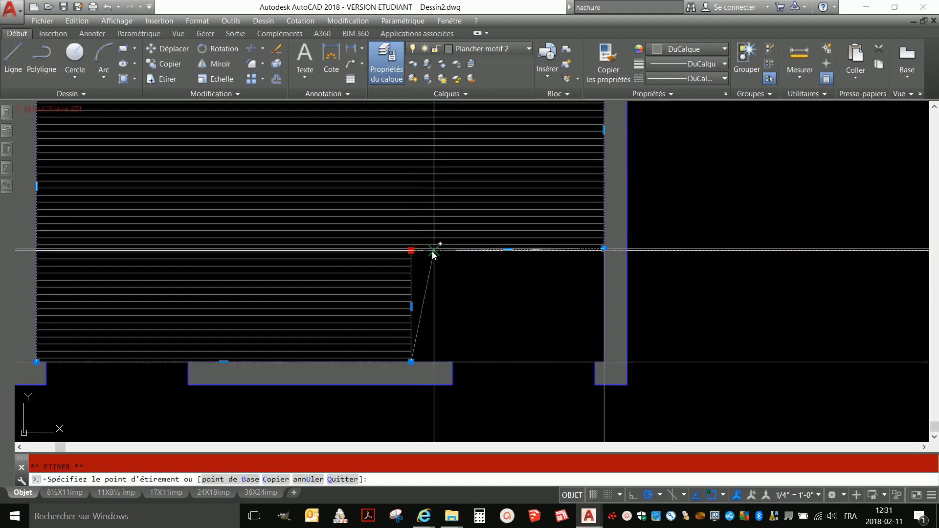
left_click(434, 250)
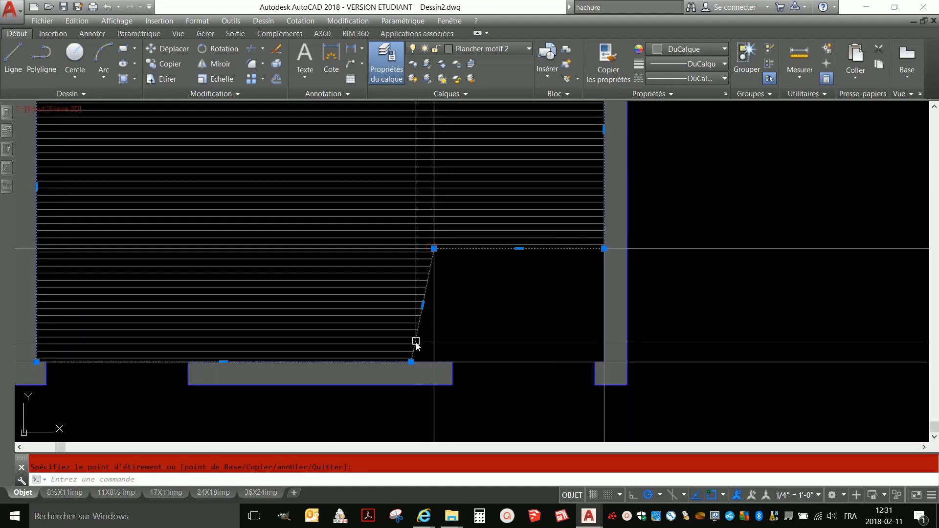
left_click(411, 362)
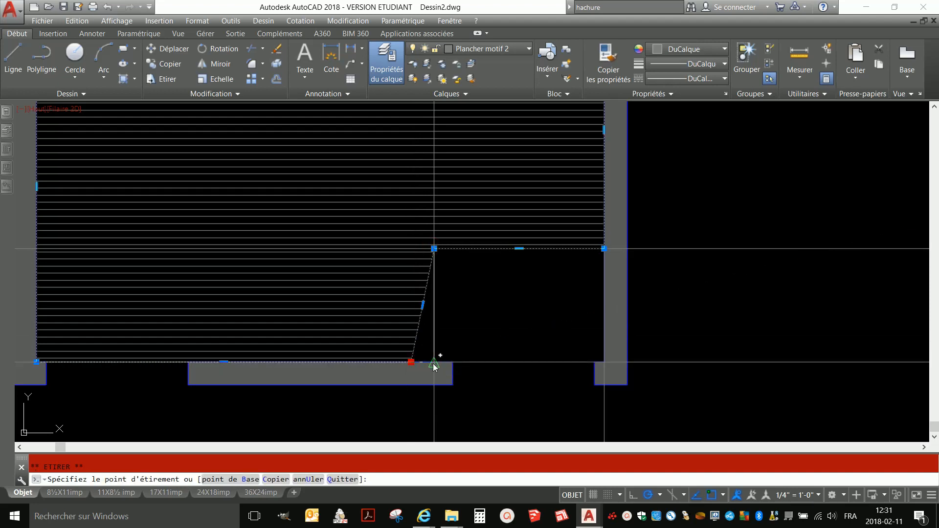
left_click(434, 362)
Step: Erase the four construction lines used to lay out the entrance area
left_click(716, 228)
left_click(683, 390)
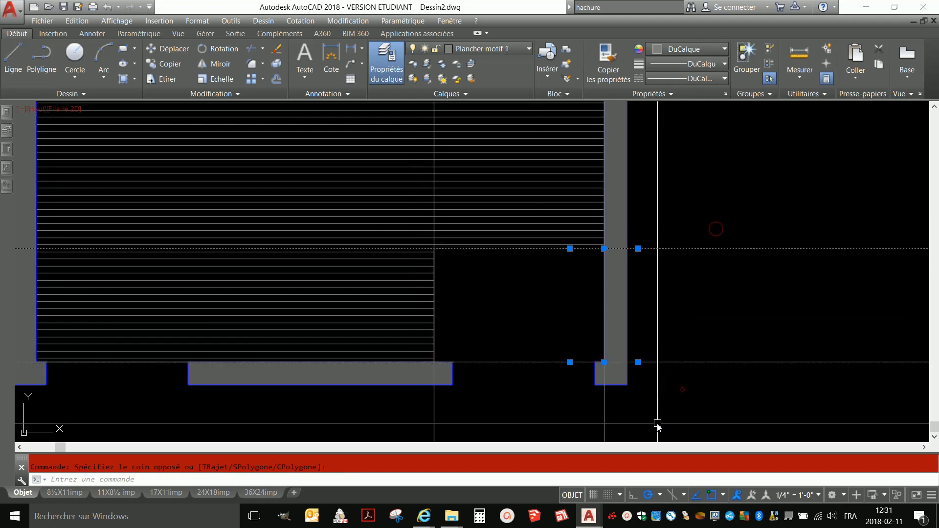
type("E")
key("Return")
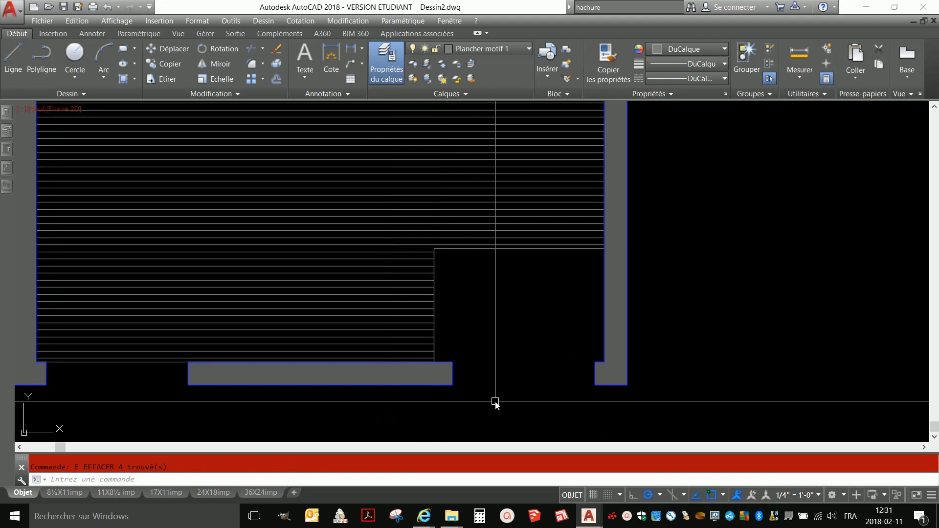
Step: Check the hatch pattern, angle and scale of the tiled upper room
left_click(491, 210)
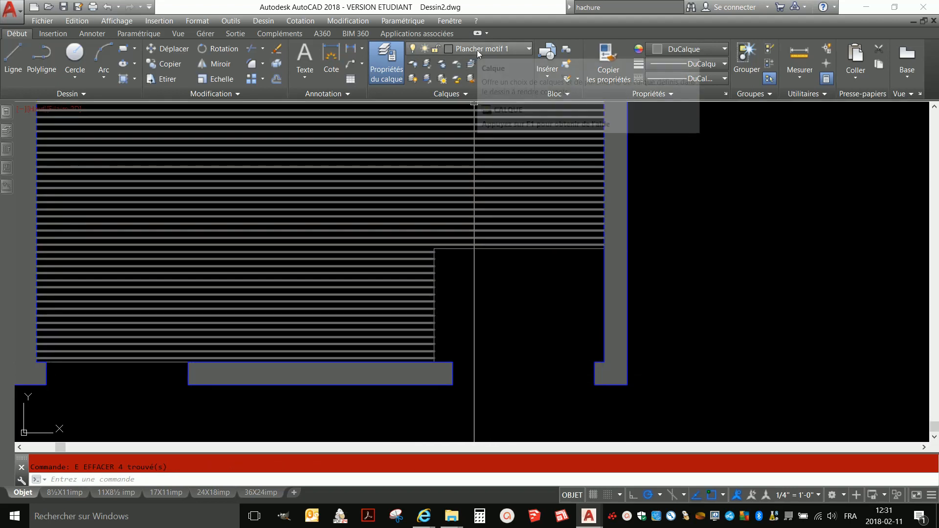
scroll(478, 282, "down", 3)
scroll(478, 185, "up", 5)
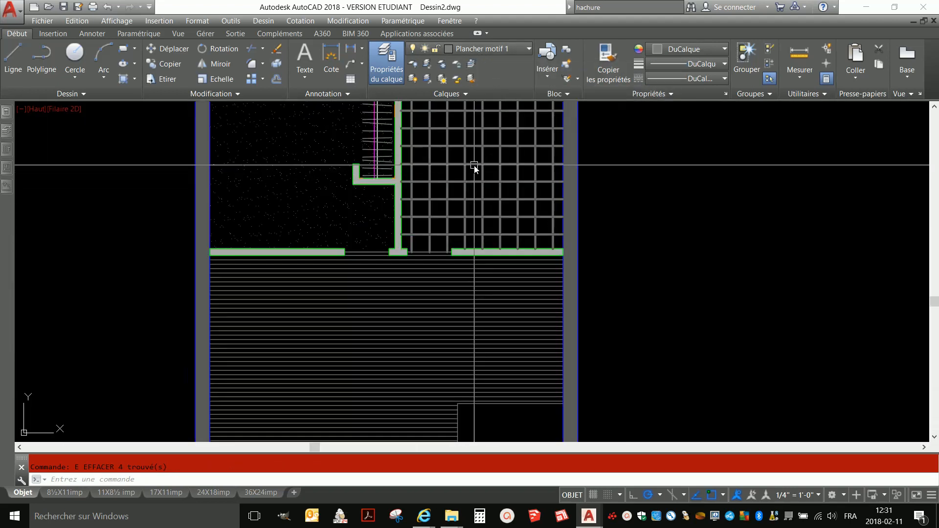
left_click(474, 167)
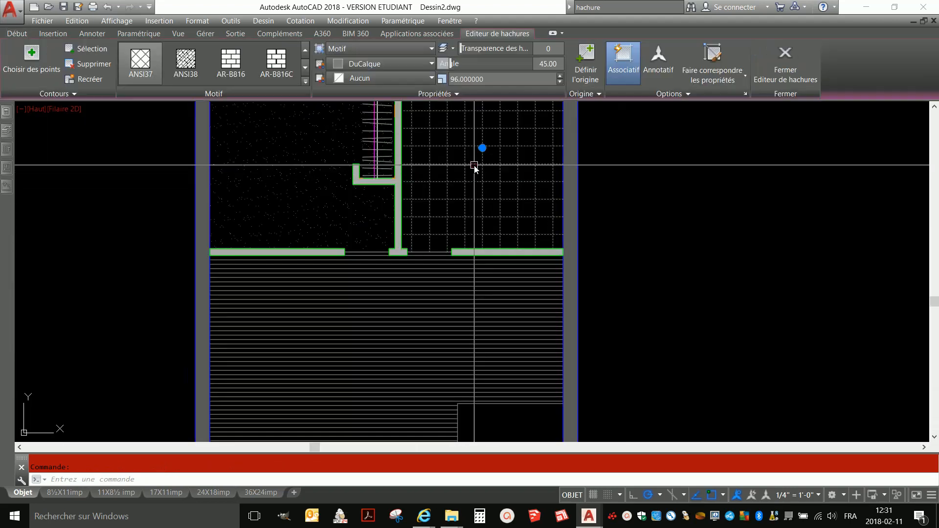
left_click(27, 35)
key("Escape")
scroll(488, 207, "down", 4)
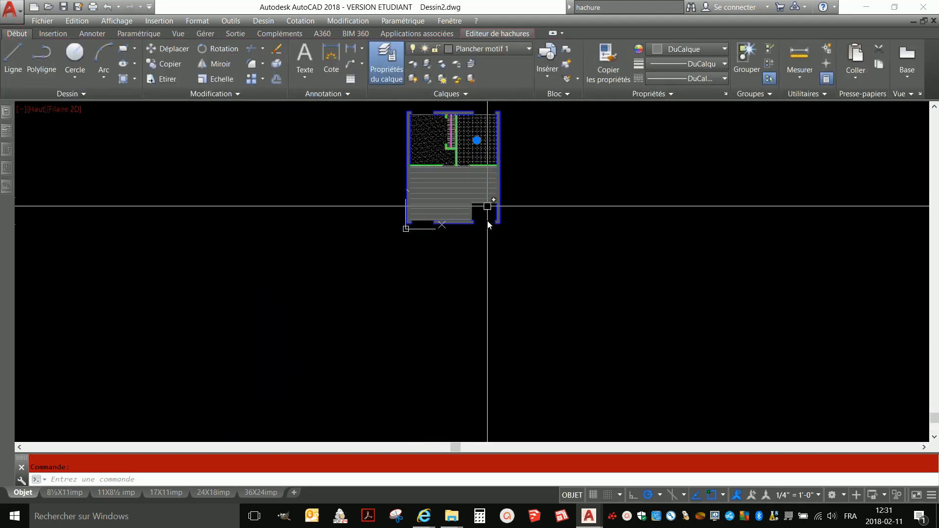
Step: Draw a rectangle filling the entrance notch, from the notch's inner corner to the inner wall corner diagonally opposite
scroll(461, 158, "up", 6)
type("R")
key("Return")
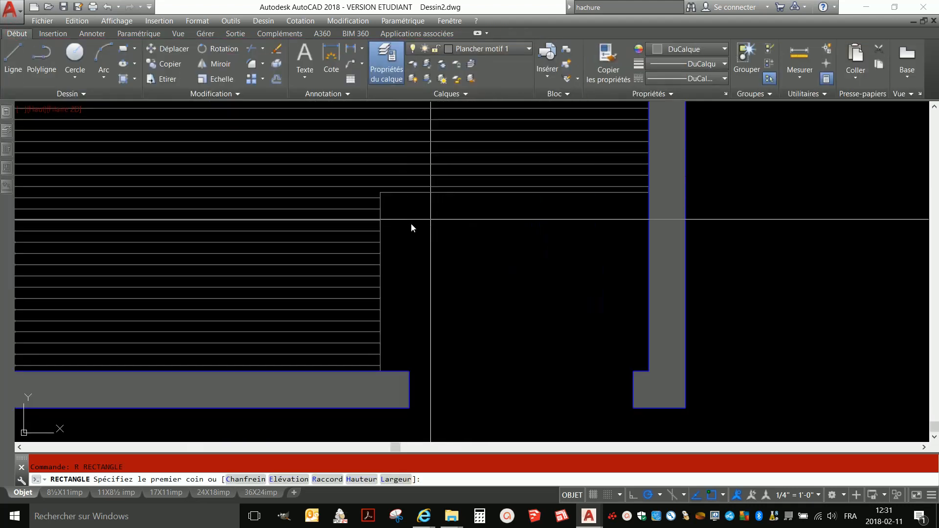
left_click(380, 194)
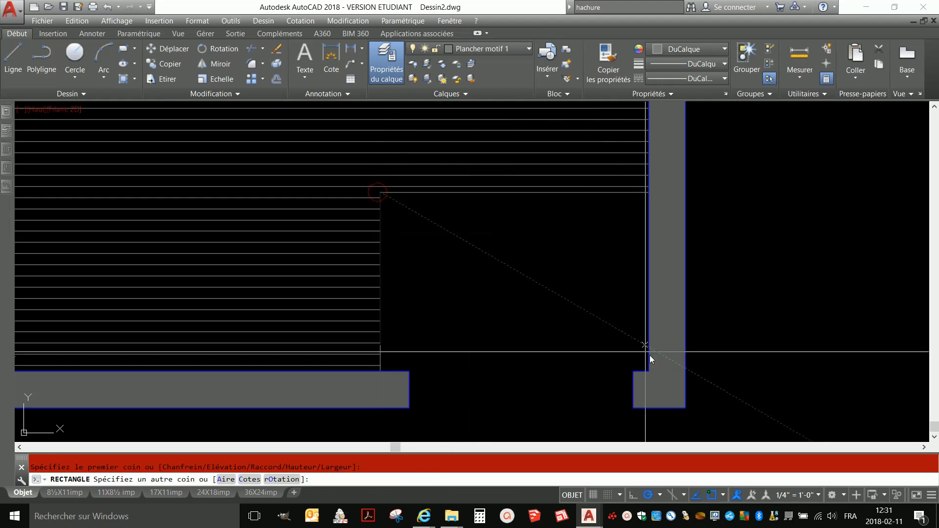
left_click(652, 373)
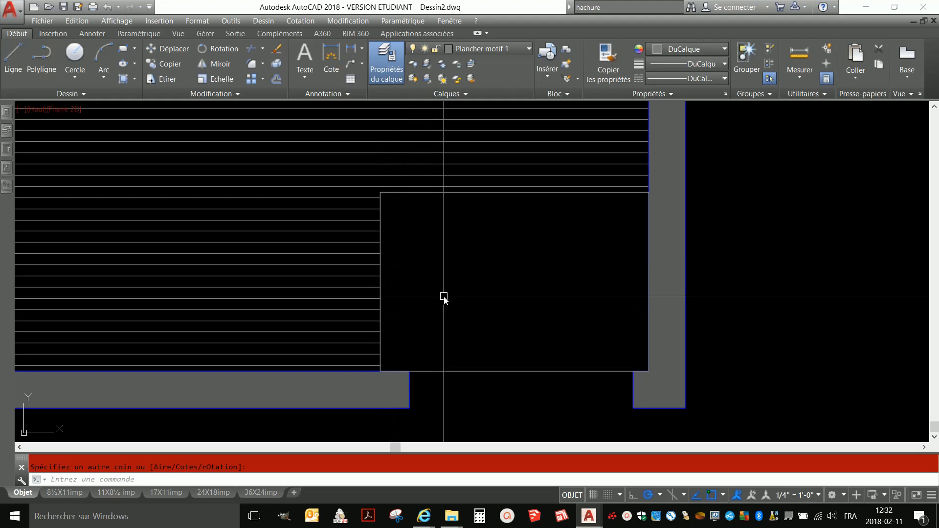
Step: Hatch the entrance rectangle with ANSI31 at scale 192, with the hatch origin at the rectangle's upper-left corner
key("Return")
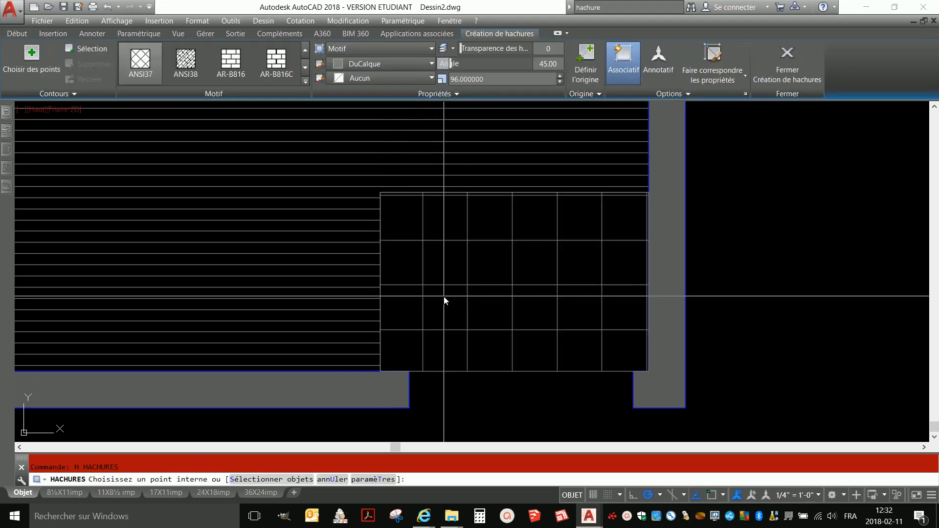
left_click(306, 50)
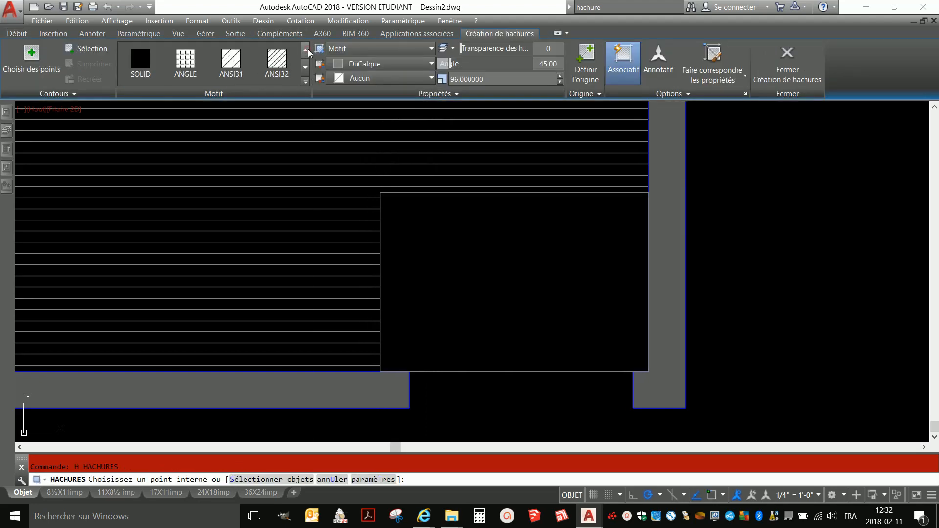
left_click(231, 65)
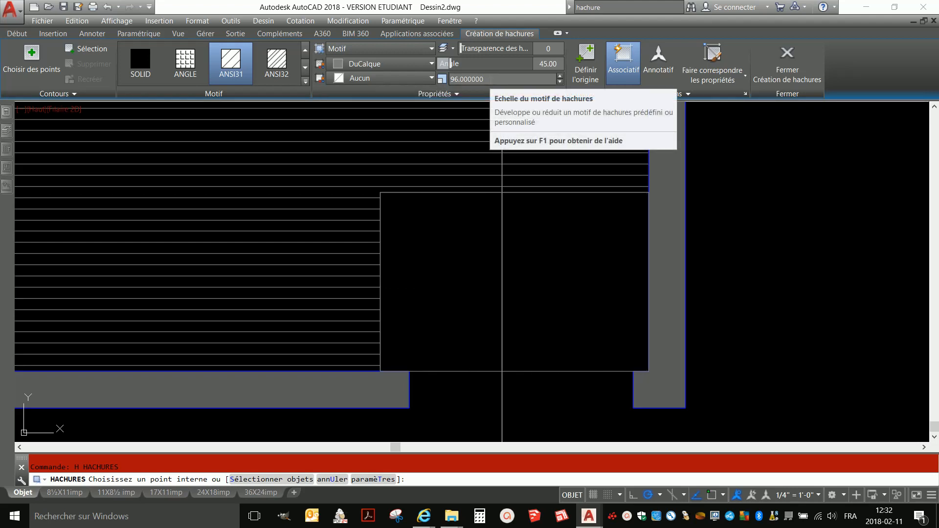
left_click(486, 79)
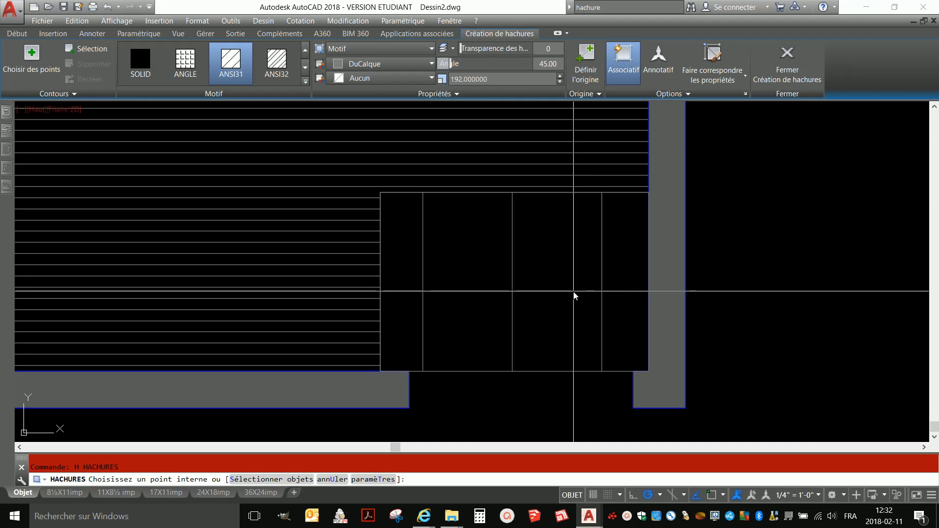
left_click(586, 61)
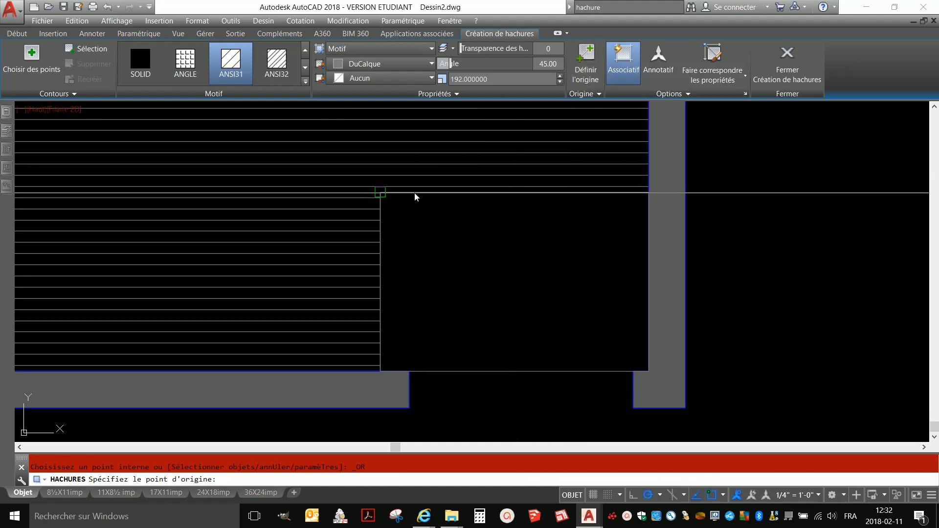
left_click(384, 196)
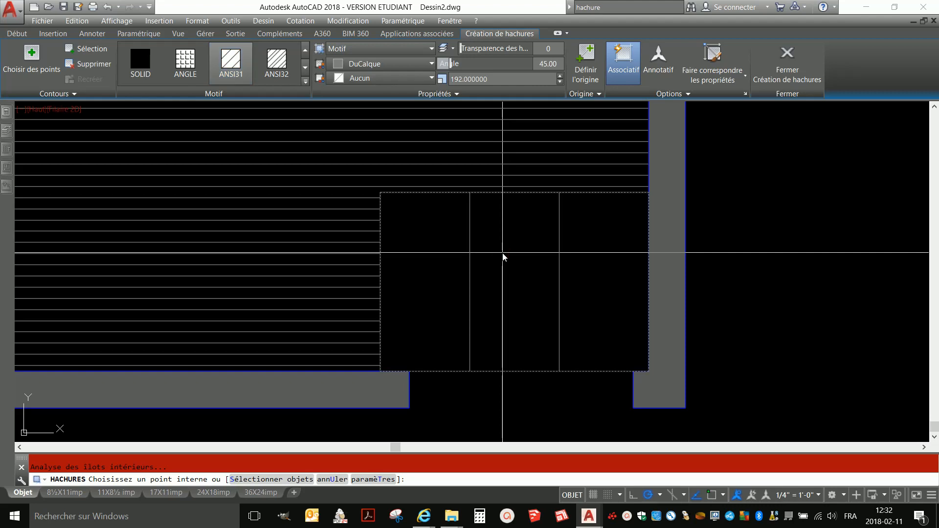
key("Return")
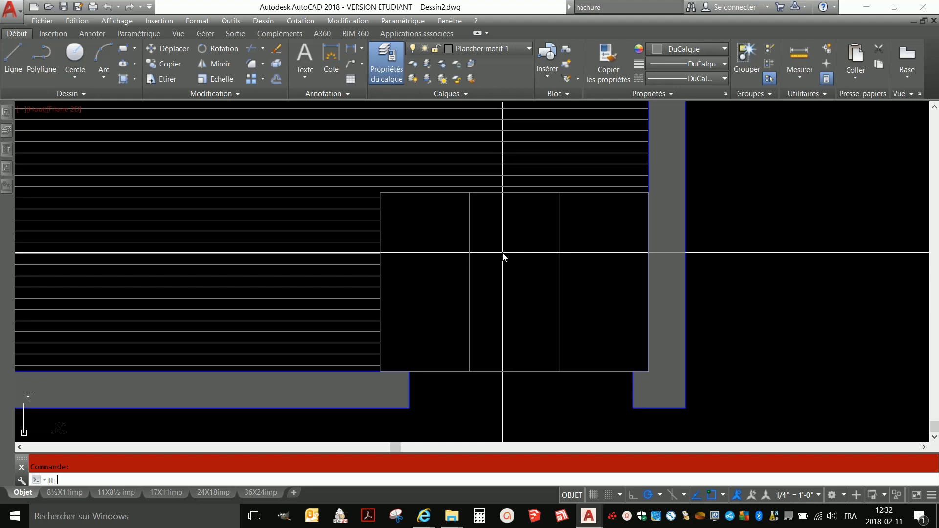
Step: Add a second ANSI31 hatch to the entrance rectangle at angle -45 and scale 96, with its origin at the upper-left corner
type("H")
key("Return")
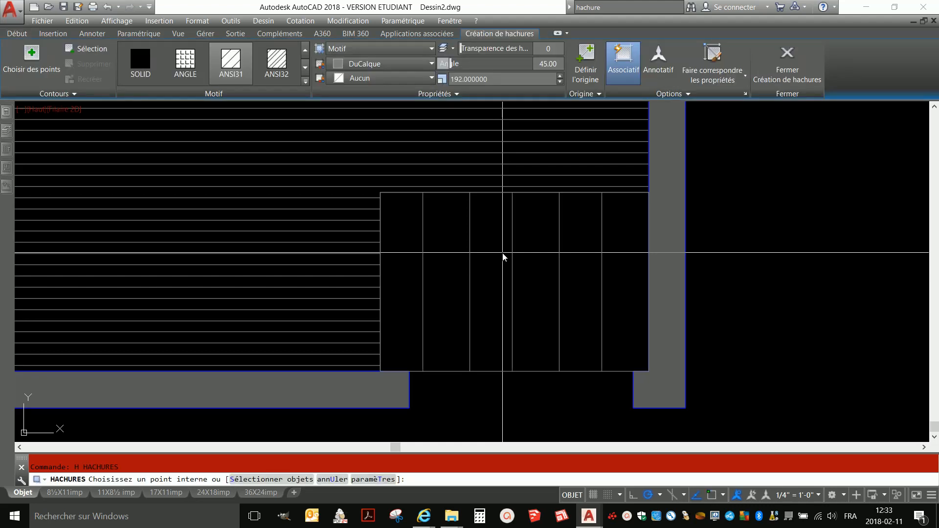
left_click(555, 66)
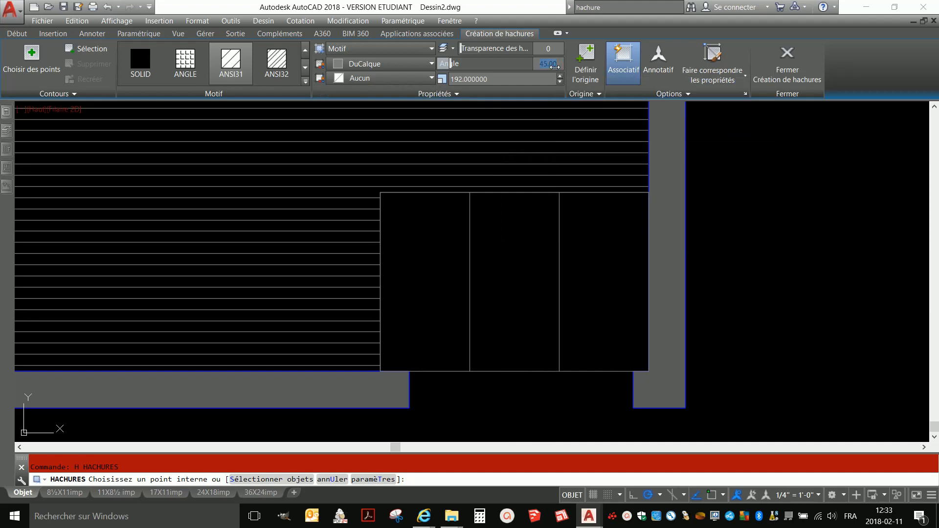
type("-45")
key("Return")
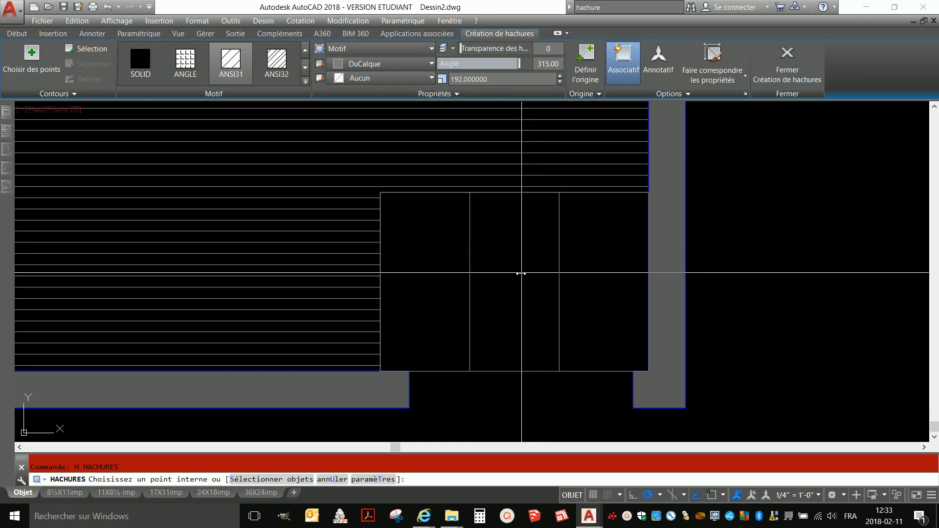
left_click(494, 79)
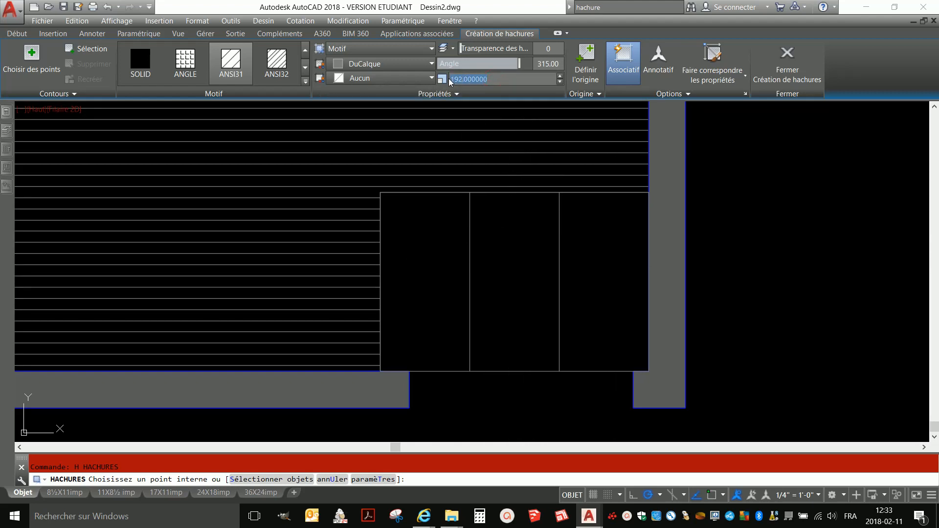
type("96")
key("Return")
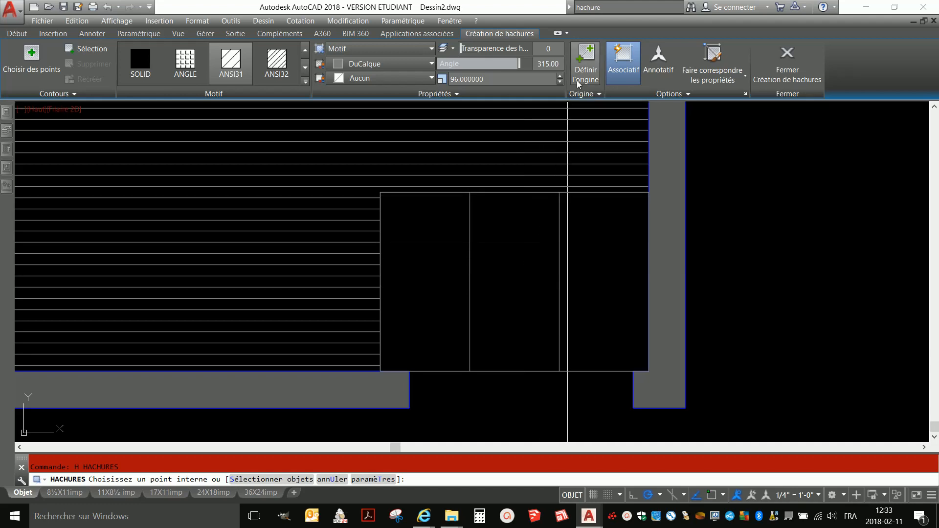
left_click(586, 61)
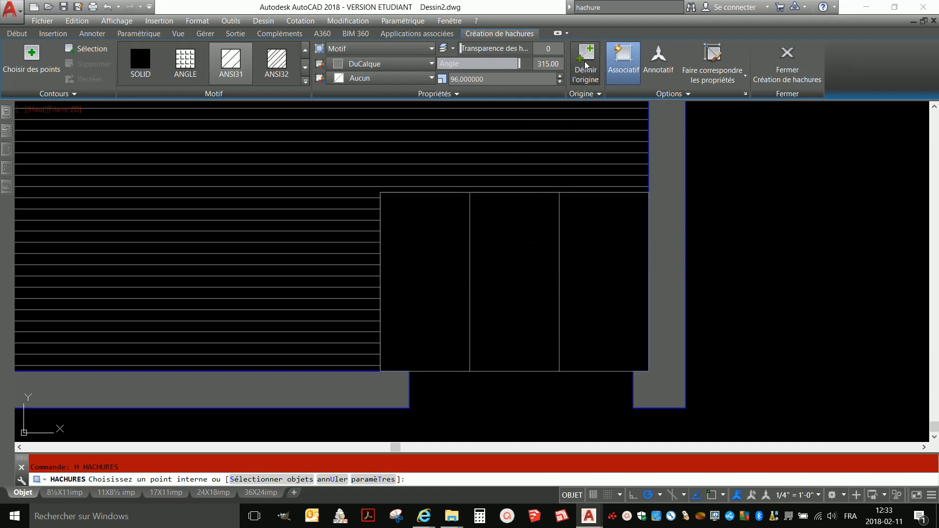
left_click(383, 195)
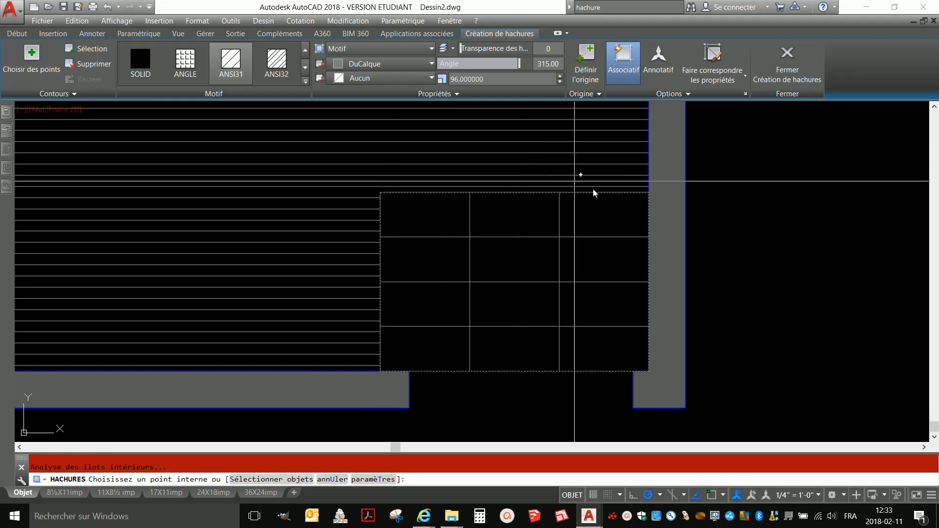
left_click(472, 363)
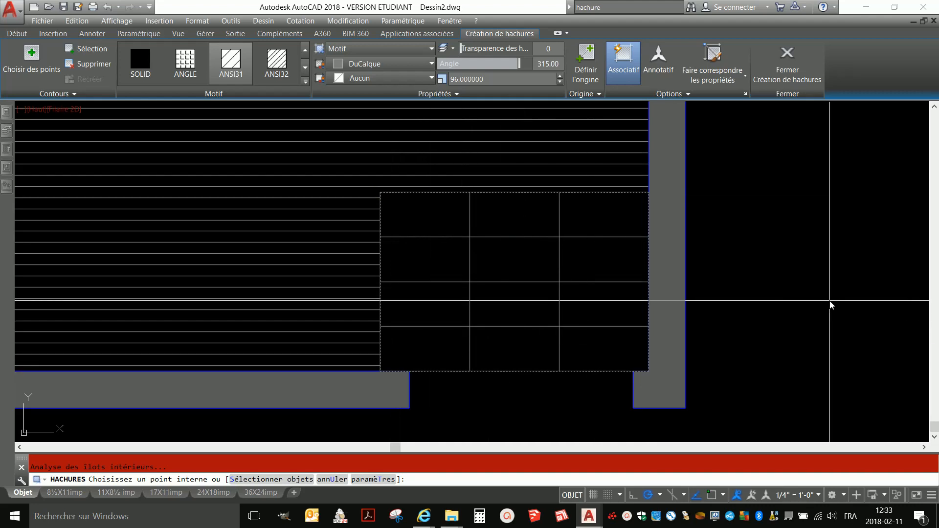
key("Return")
Step: Move the origin of the lower room's plank hatch to the entrance rectangle's upper-left corner
scroll(773, 283, "down", 5)
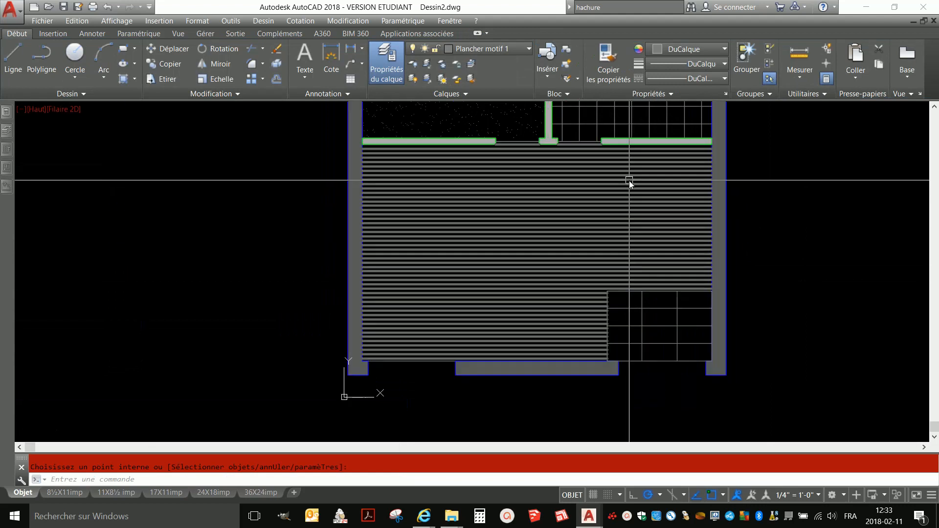
scroll(589, 295, "up", 3)
scroll(548, 224, "down", 3)
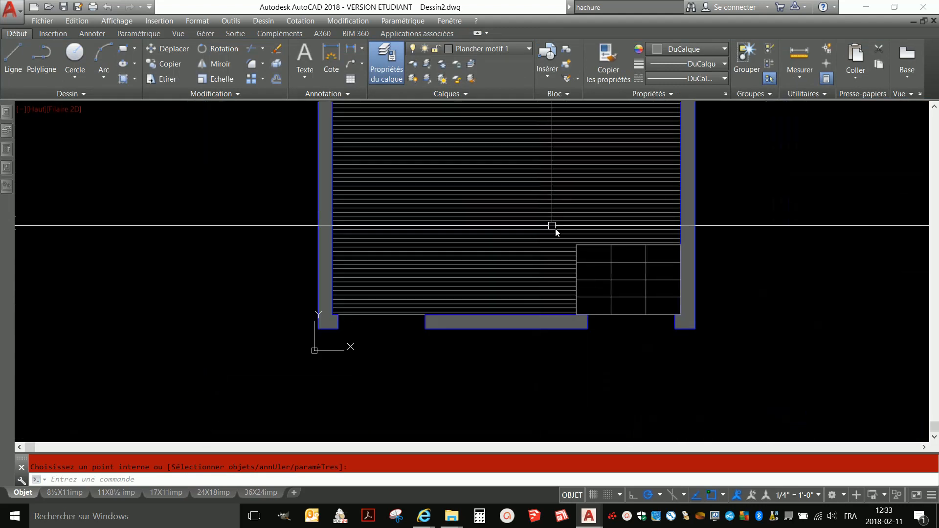
scroll(587, 244, "up", 5)
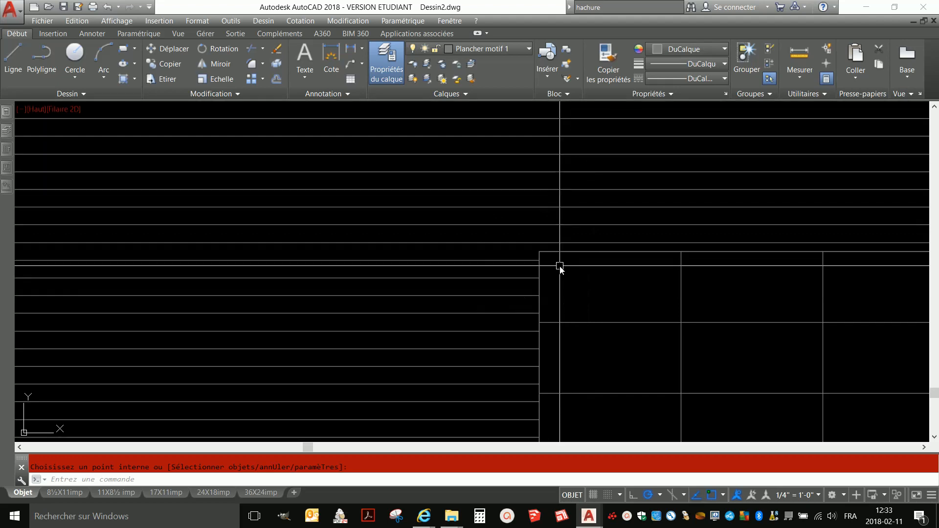
scroll(553, 249, "down", 4)
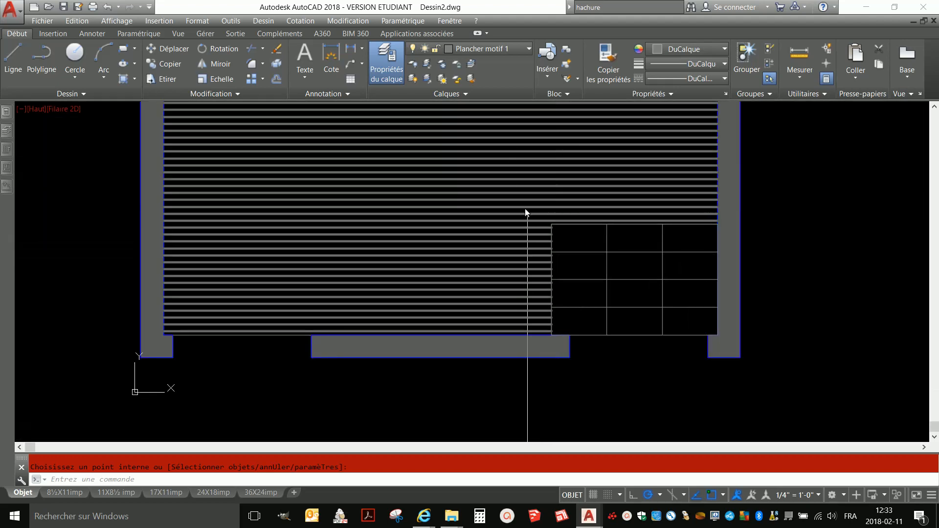
left_click(509, 216)
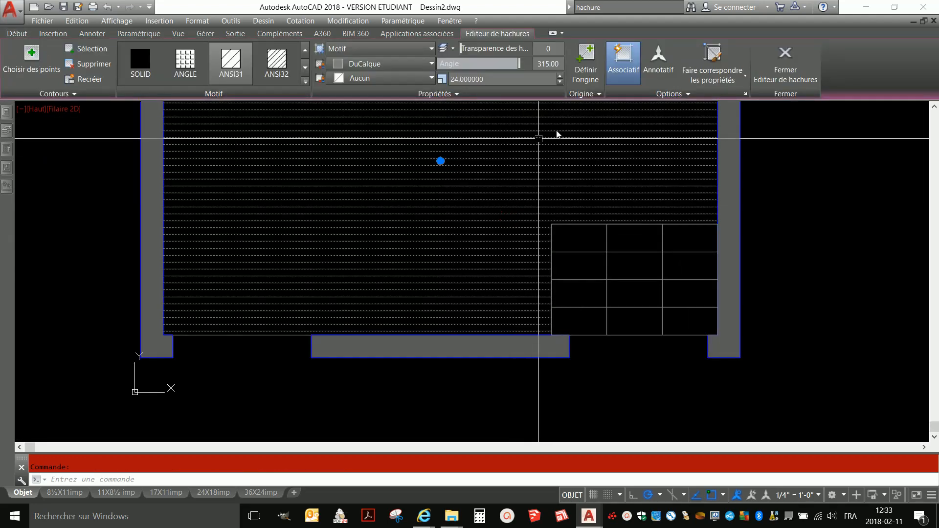
left_click(594, 57)
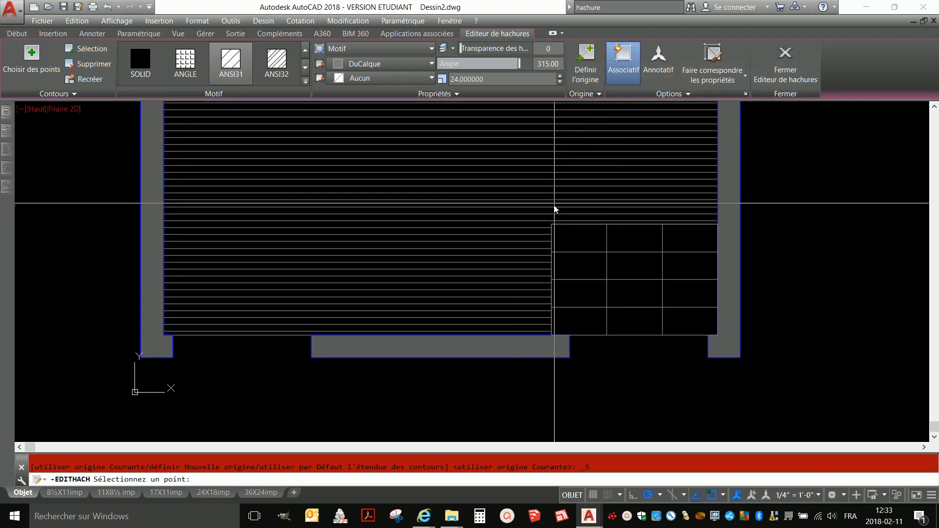
left_click(551, 224)
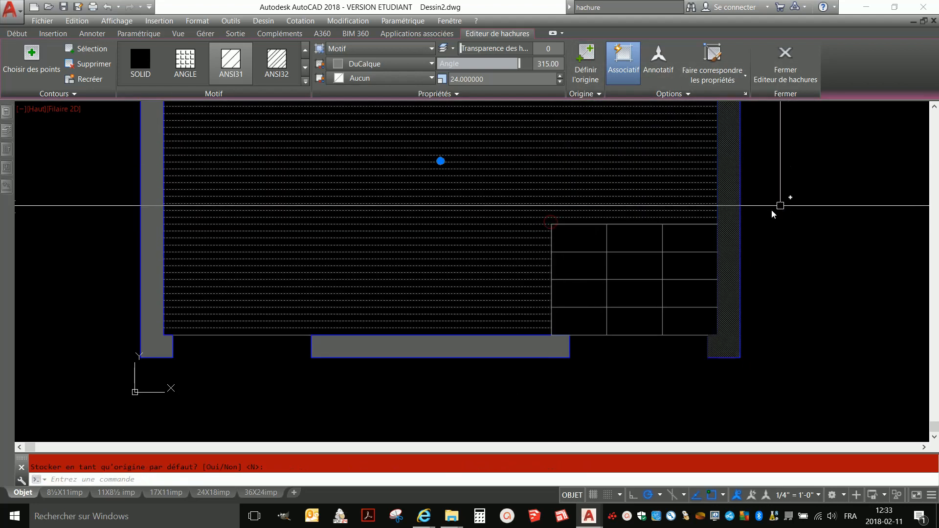
key("Escape")
Step: Examine how the lower room's plank hatch lines up with the entrance tiles and surrounding walls
scroll(621, 303, "down", 4)
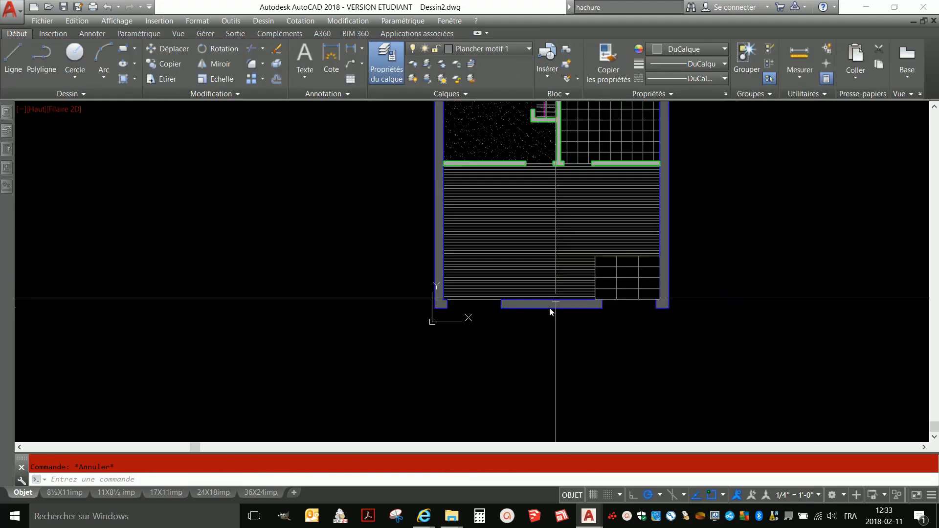
scroll(558, 305, "up", 2)
scroll(676, 264, "down", 2)
scroll(675, 163, "up", 2)
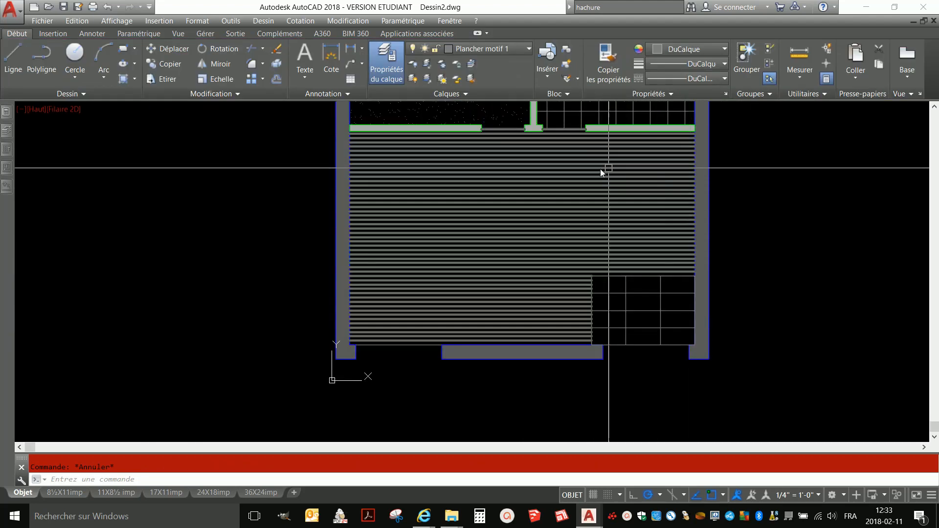
mouse_move(536, 241)
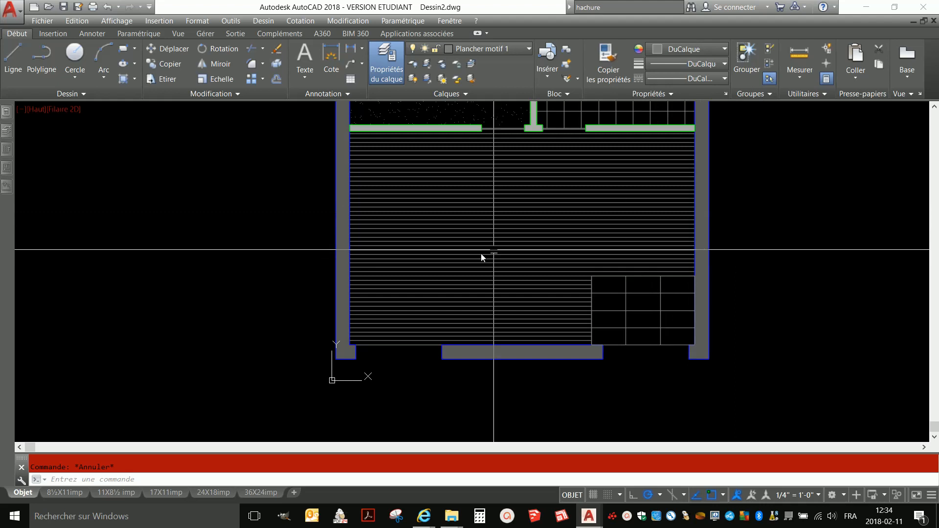
scroll(482, 256, "down", 5)
scroll(453, 279, "up", 5)
scroll(664, 375, "up", 2)
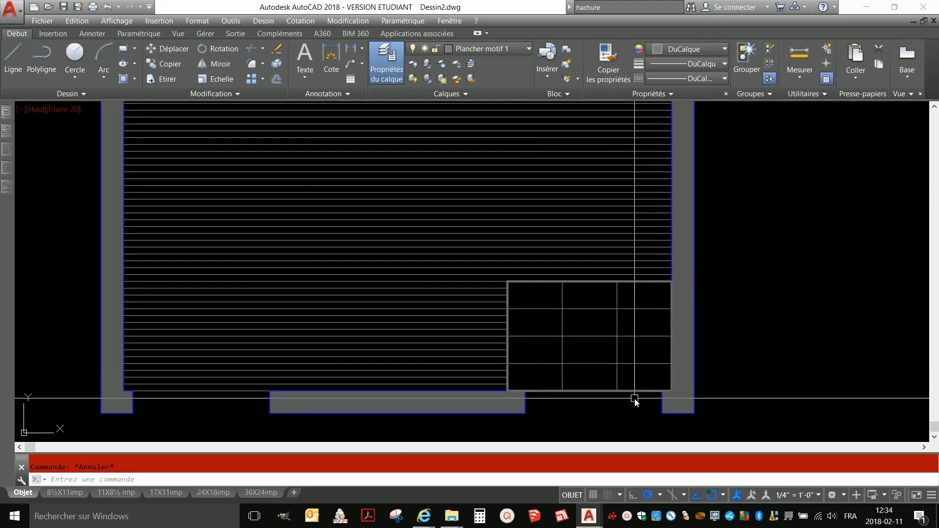
Step: Send the entrance rectangle and its tile hatches to the back of the draw order
left_click(629, 404)
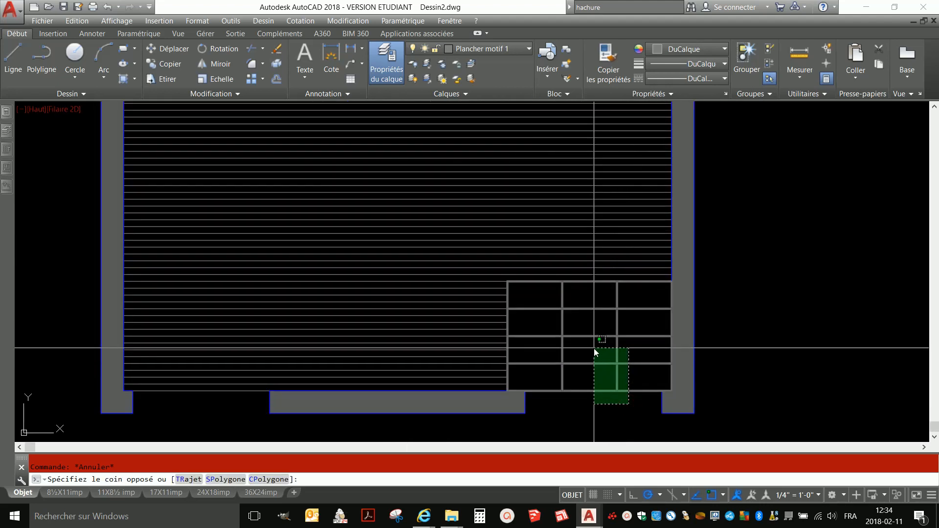
left_click(596, 350)
right_click(594, 348)
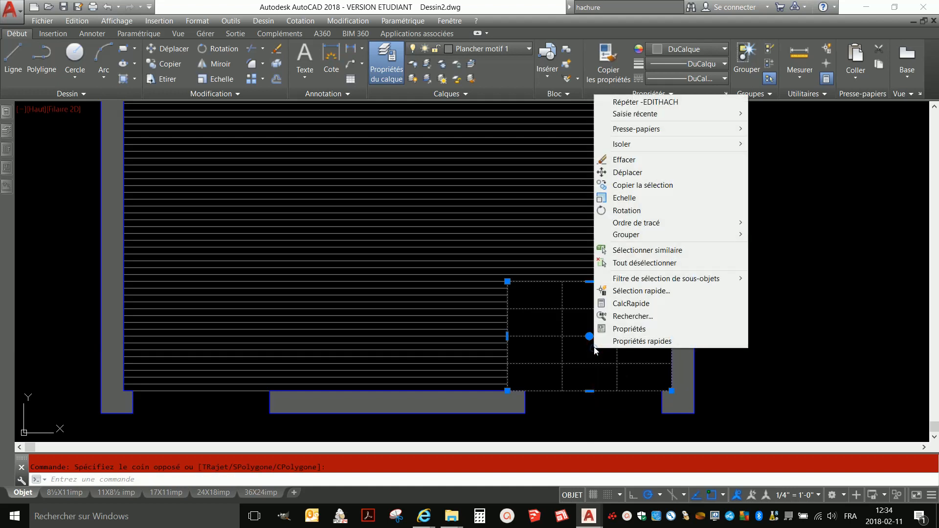
mouse_move(651, 223)
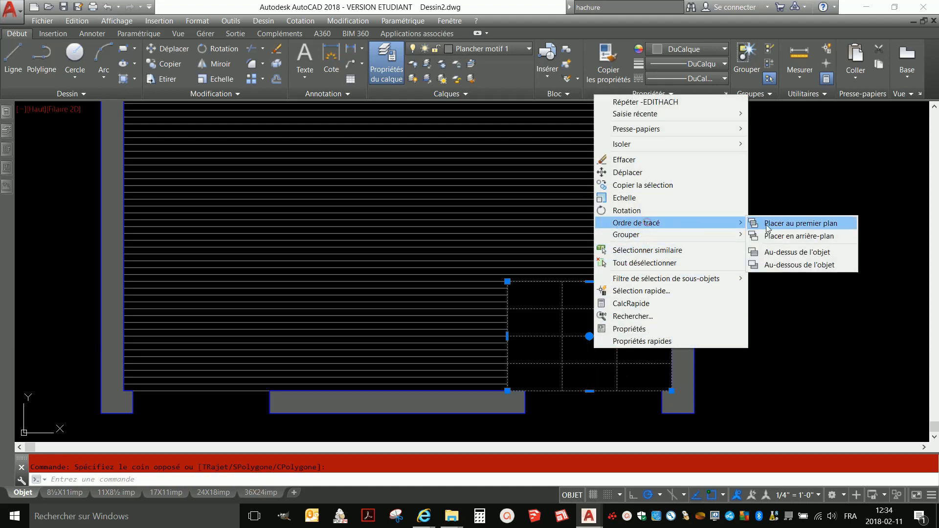
left_click(803, 237)
Step: Thaw all the frozen layers and review the hatched floor plan at its full extents
left_click(442, 78)
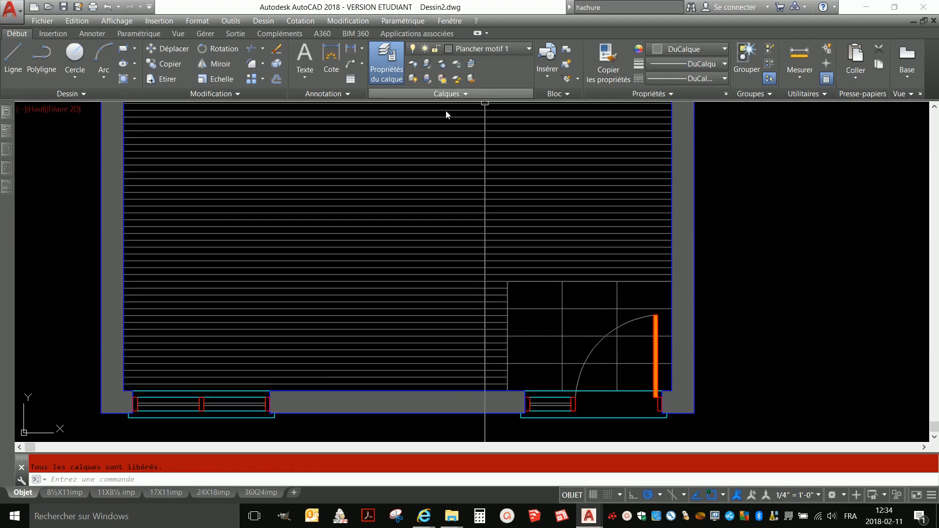
scroll(518, 308, "down", 5)
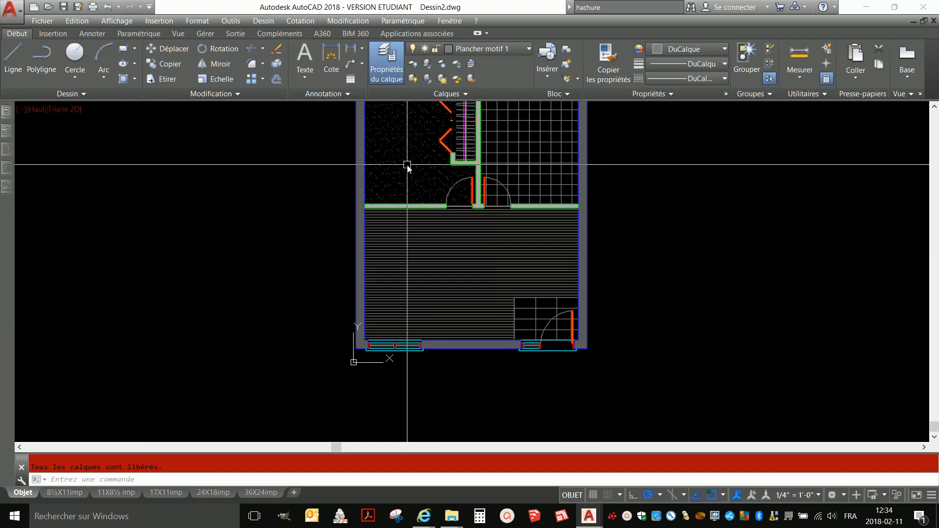
scroll(409, 168, "down", 2)
scroll(419, 196, "up", 4)
scroll(416, 172, "down", 2)
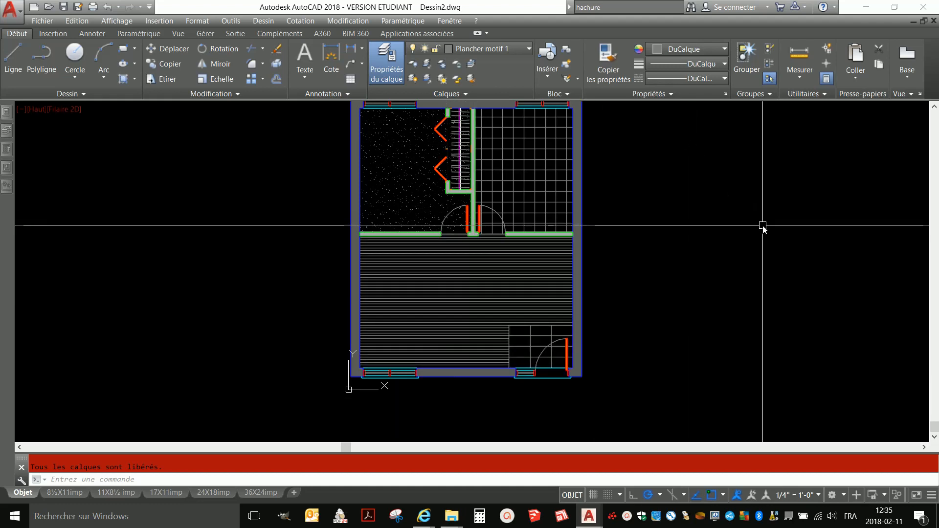
middle_click(671, 229)
middle_click(671, 229)
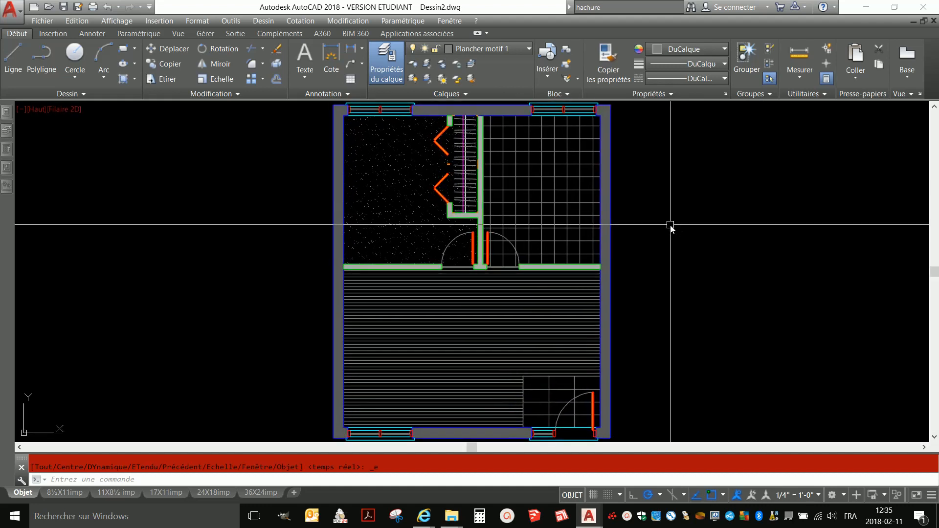